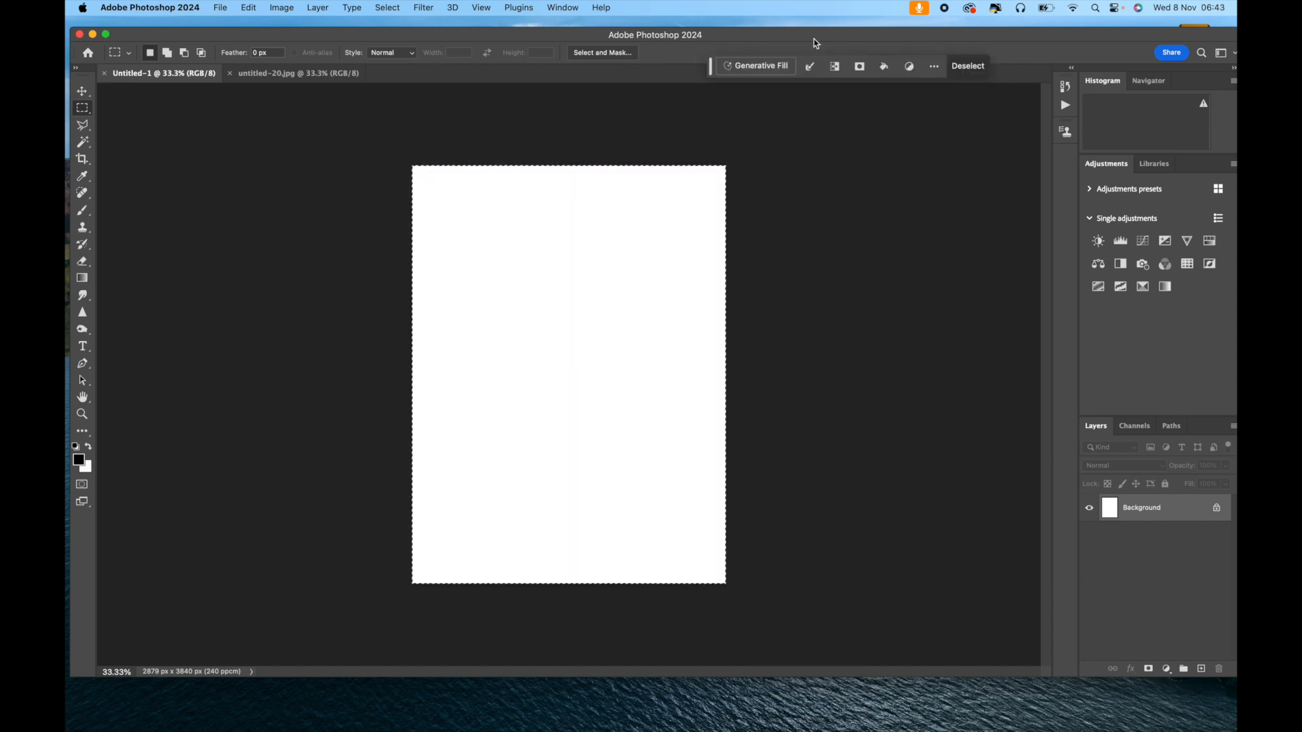
- Generate an image over the selected blank canvas with Generative Fill using the prompt "a scottish themed cobbled street with street lights at night"
{"action": "left_click", "coordinate": [769, 65]}
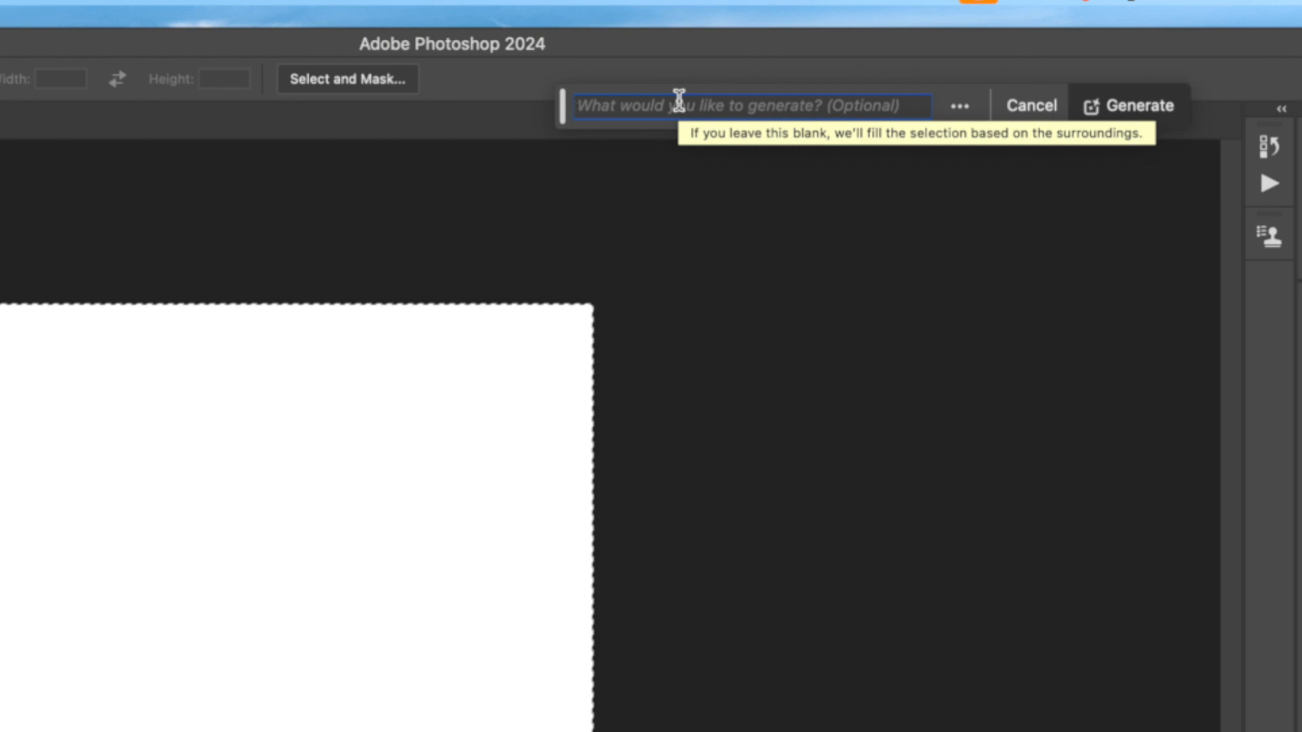
{"action": "type", "text": "a scottish themed"}
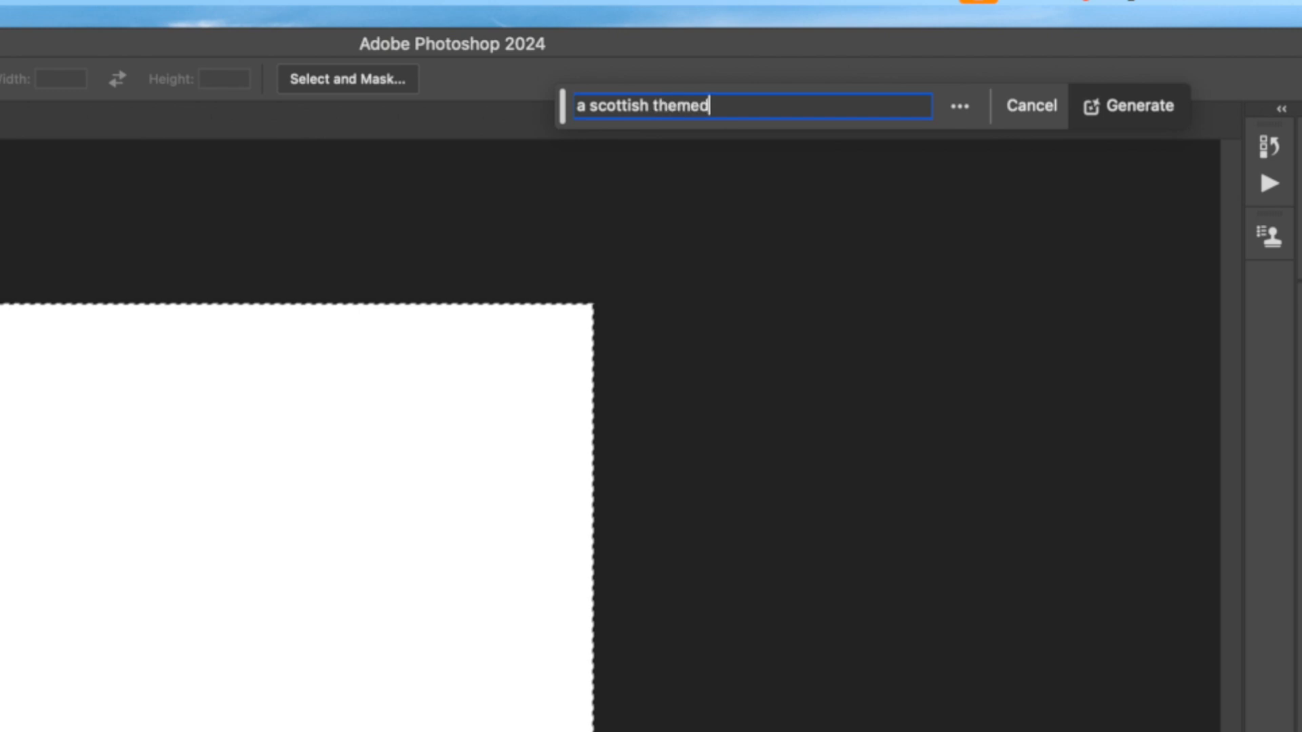
{"action": "type", "text": " cobble"}
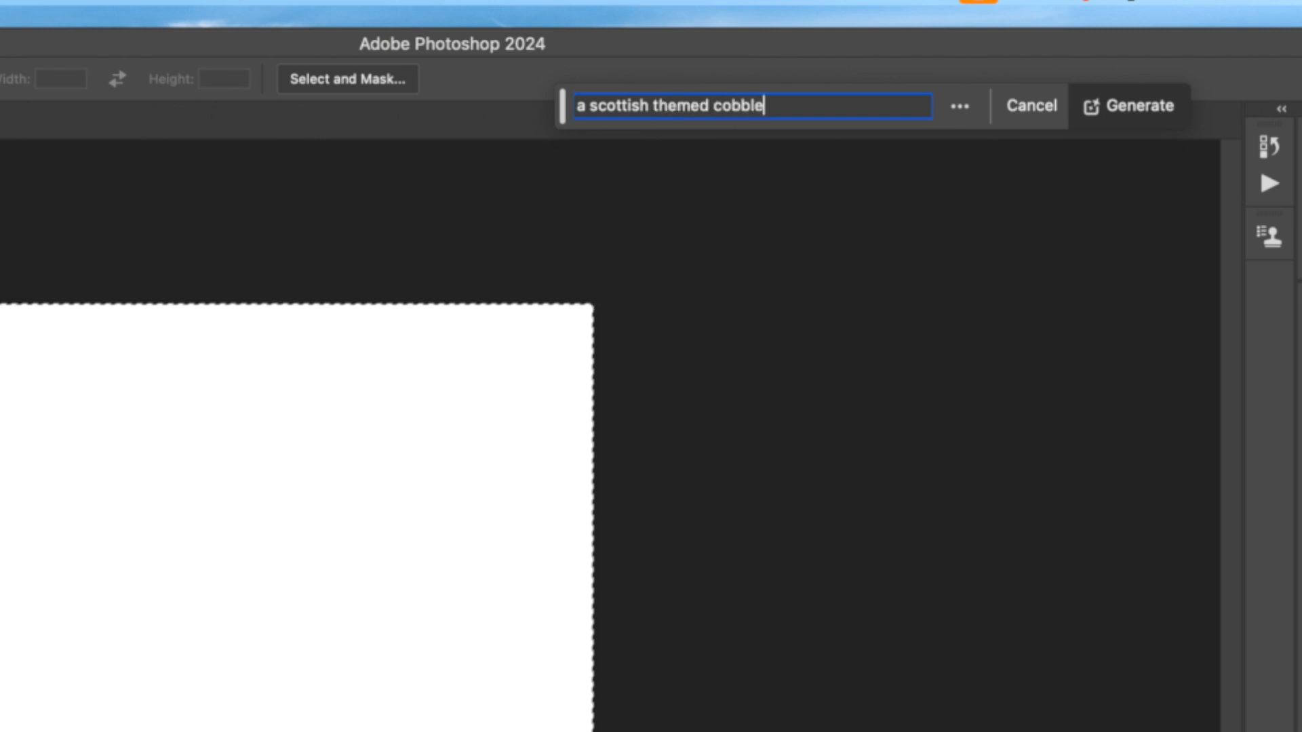
{"action": "type", "text": "d street"}
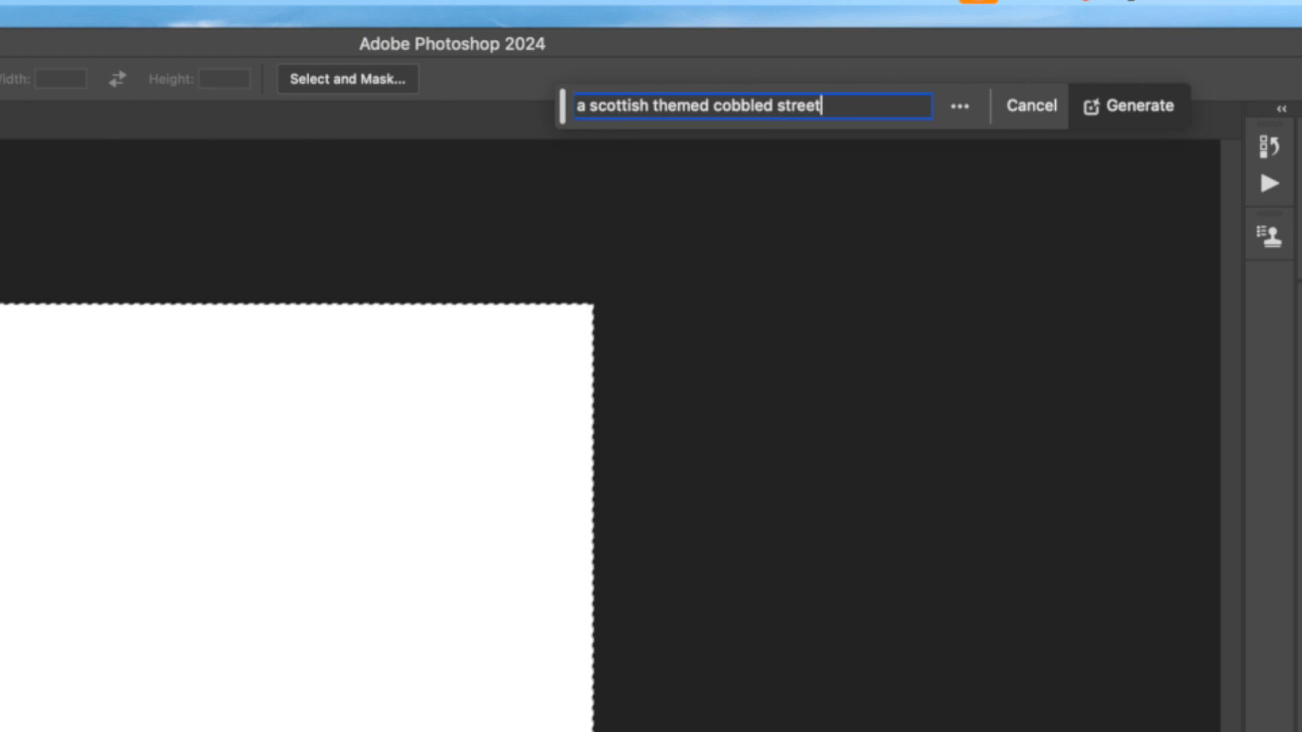
{"action": "type", "text": " with street lights at nigh"}
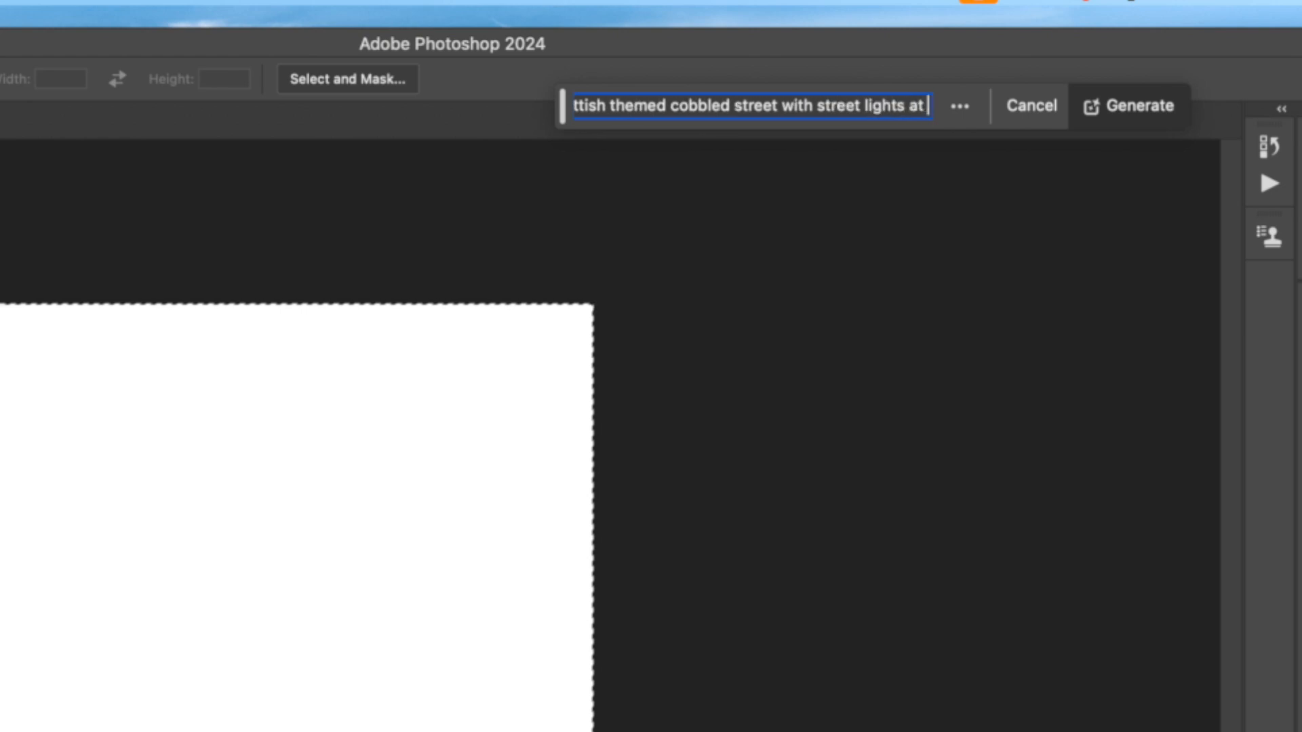
{"action": "type", "text": "t"}
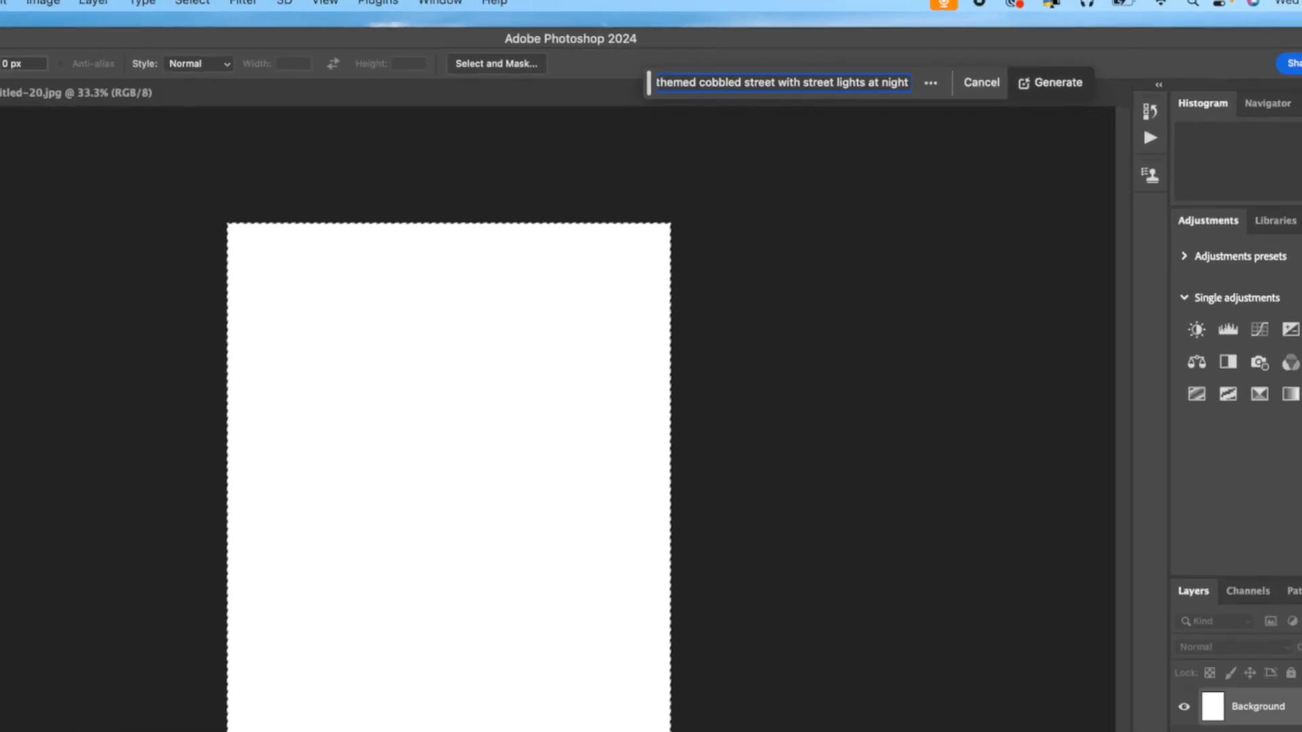
{"action": "left_click", "coordinate": [989, 67]}
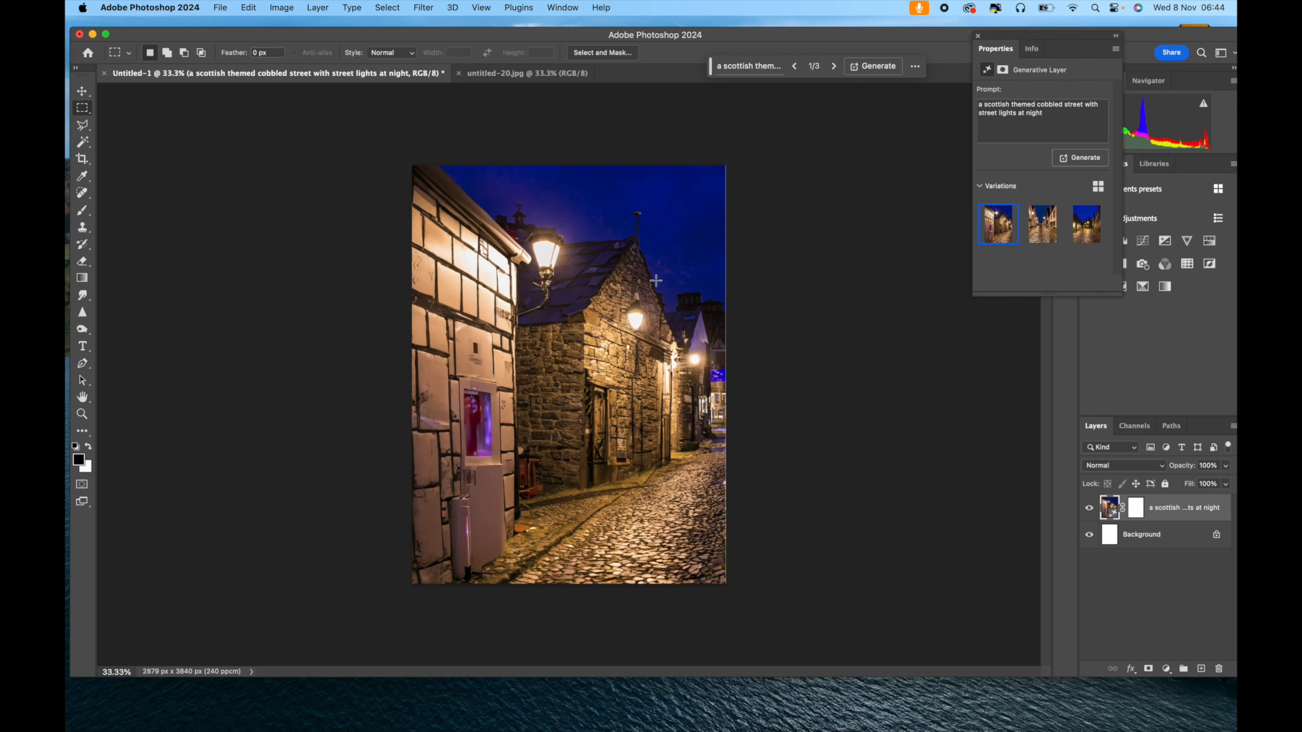
- Preview the second and third street variations, then generate another set from the same prompt
{"action": "left_click", "coordinate": [1045, 236]}
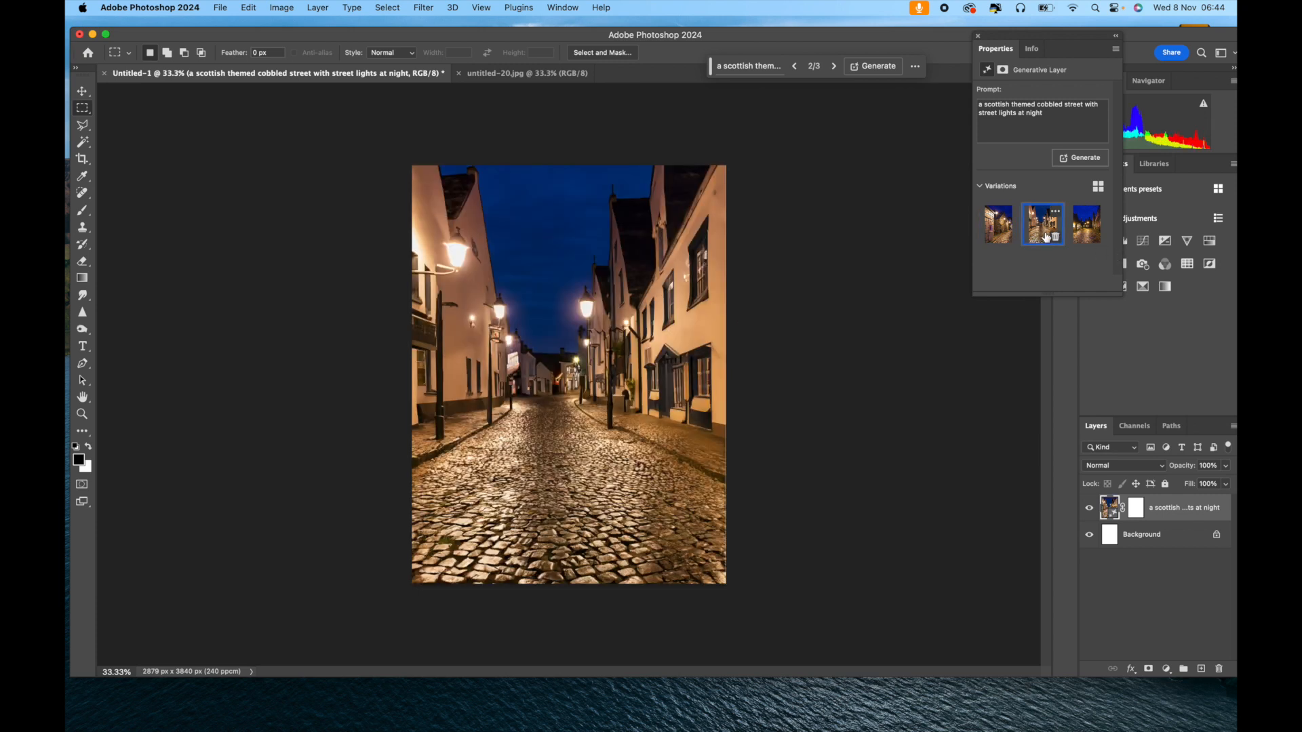
{"action": "left_click", "coordinate": [1083, 229]}
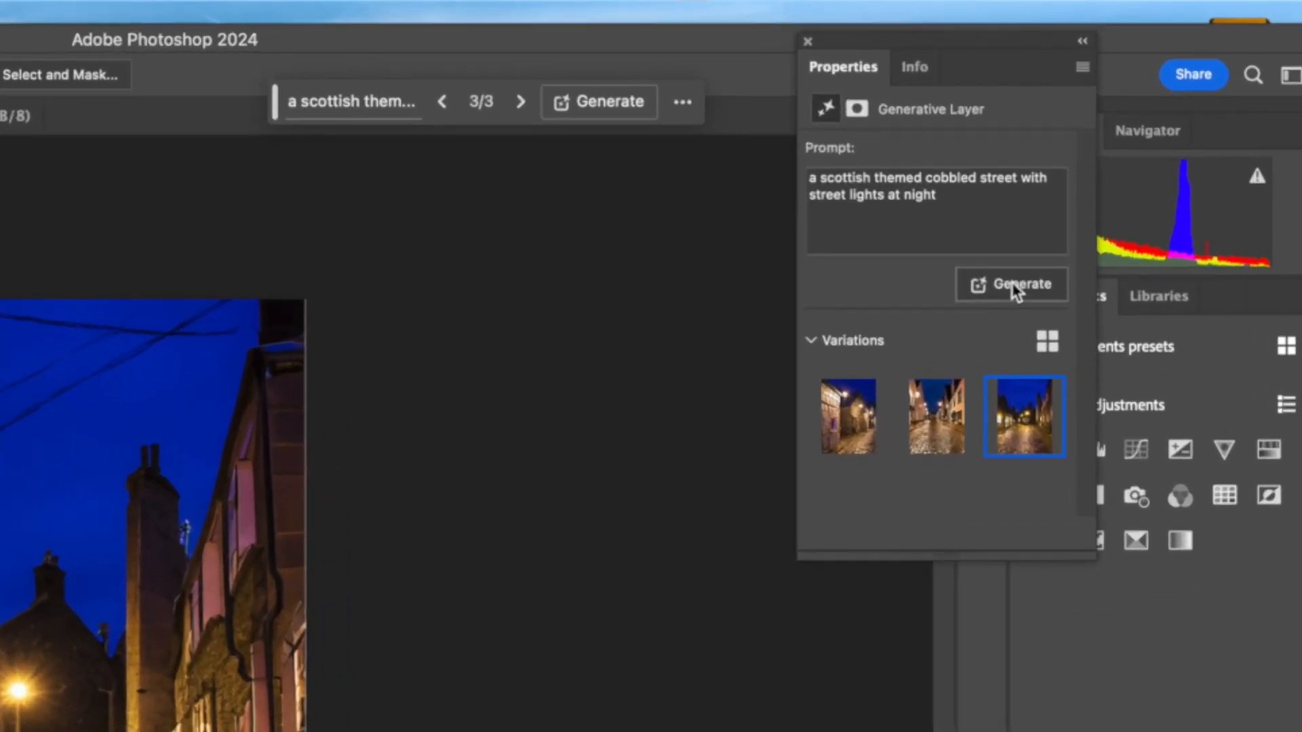
{"action": "left_click", "coordinate": [1015, 288]}
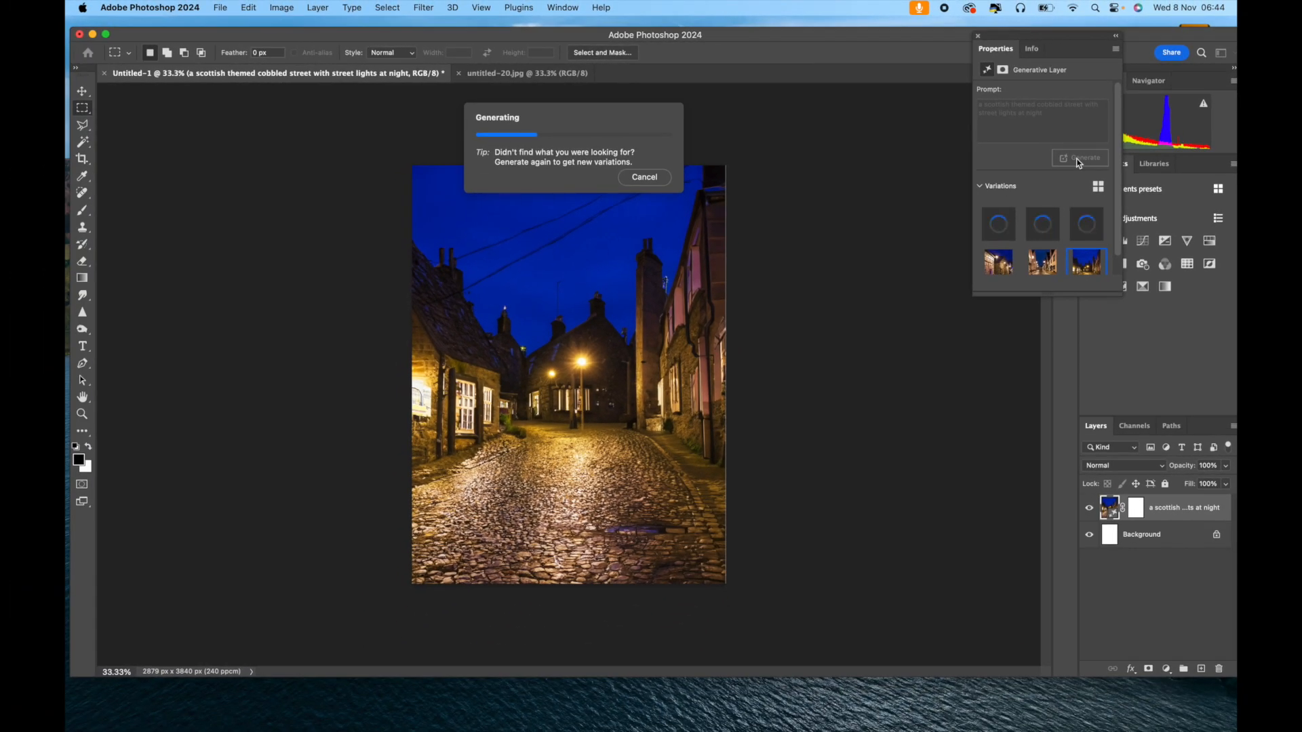
- Add "with pub sign" to the end of the generative layer's prompt and generate new variations
{"action": "left_click", "coordinate": [1062, 114]}
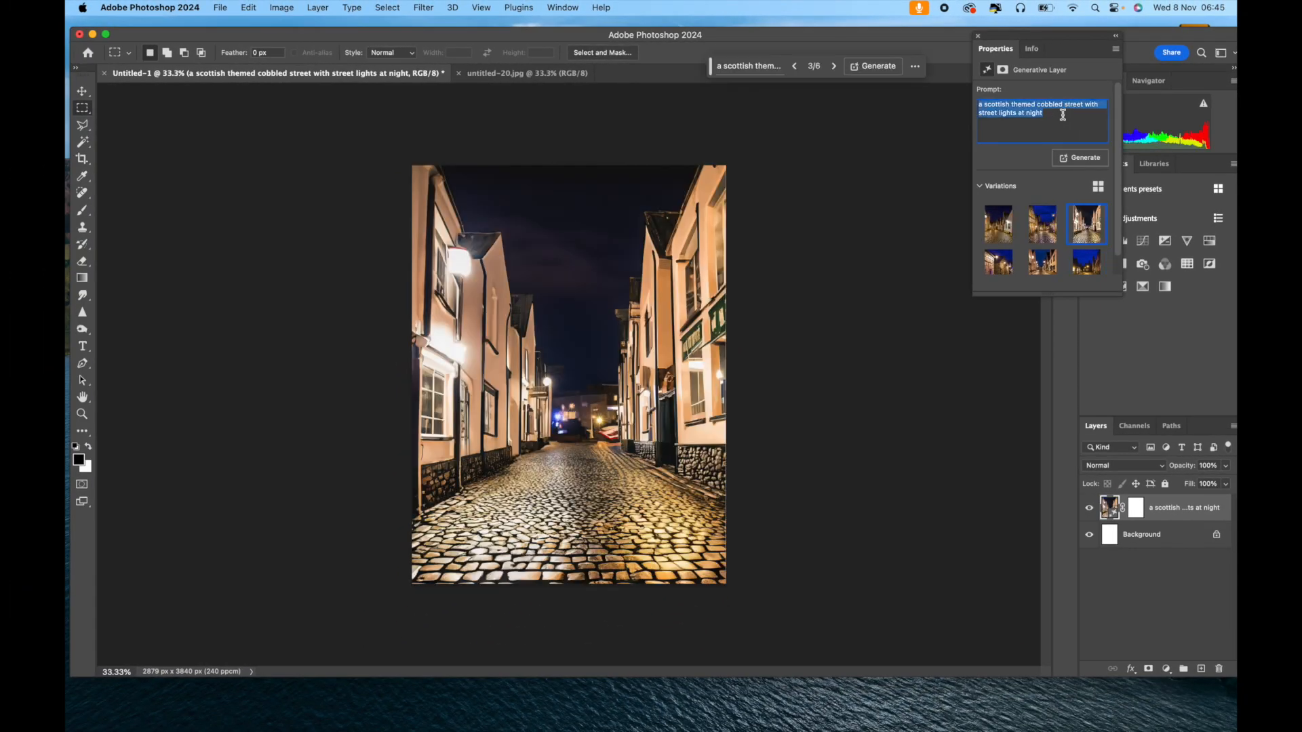
{"action": "key", "text": "Right"}
{"action": "type", "text": "with pu"}
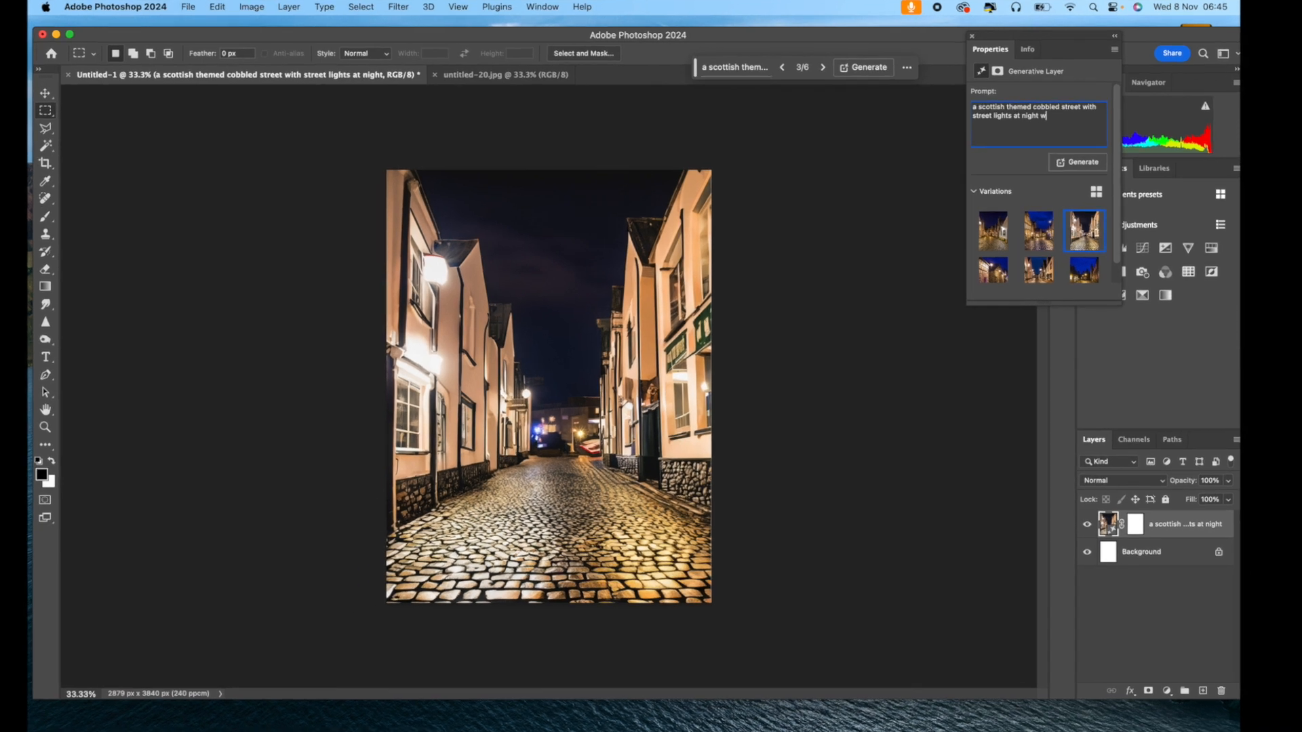
{"action": "type", "text": "b sign"}
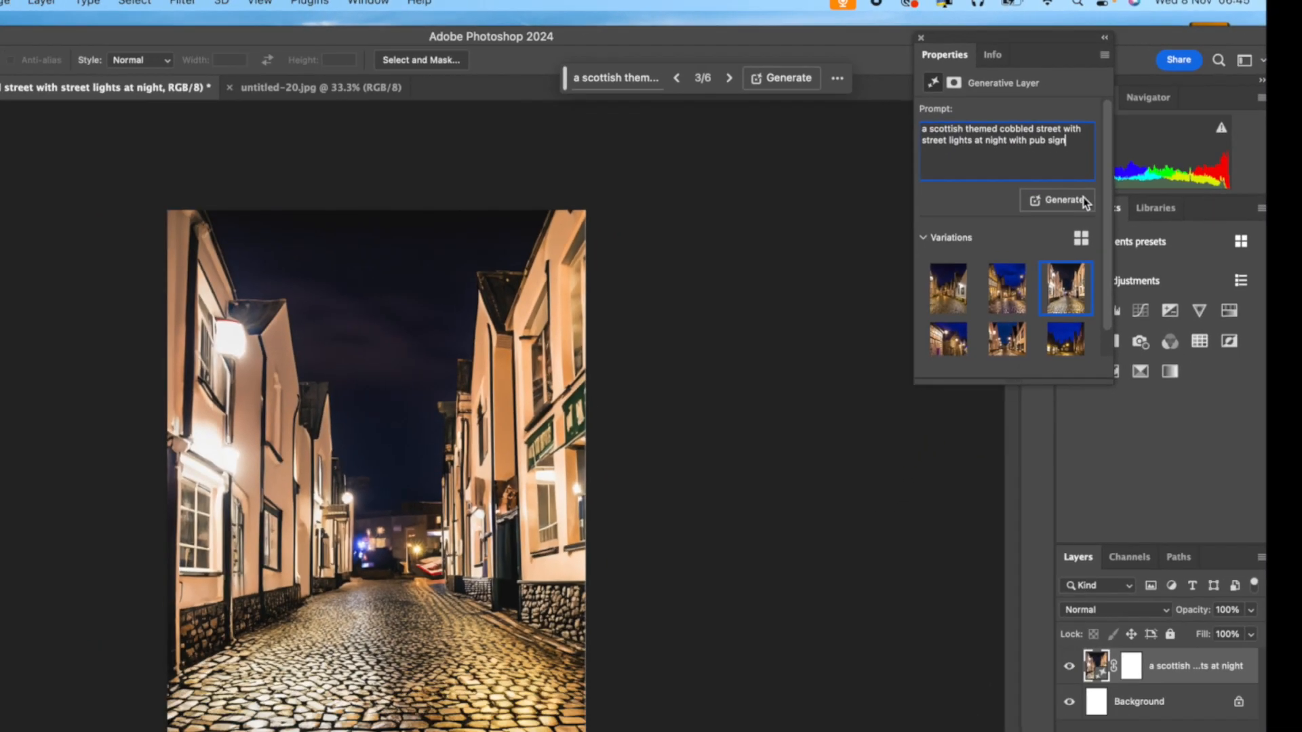
{"action": "left_click", "coordinate": [1019, 268]}
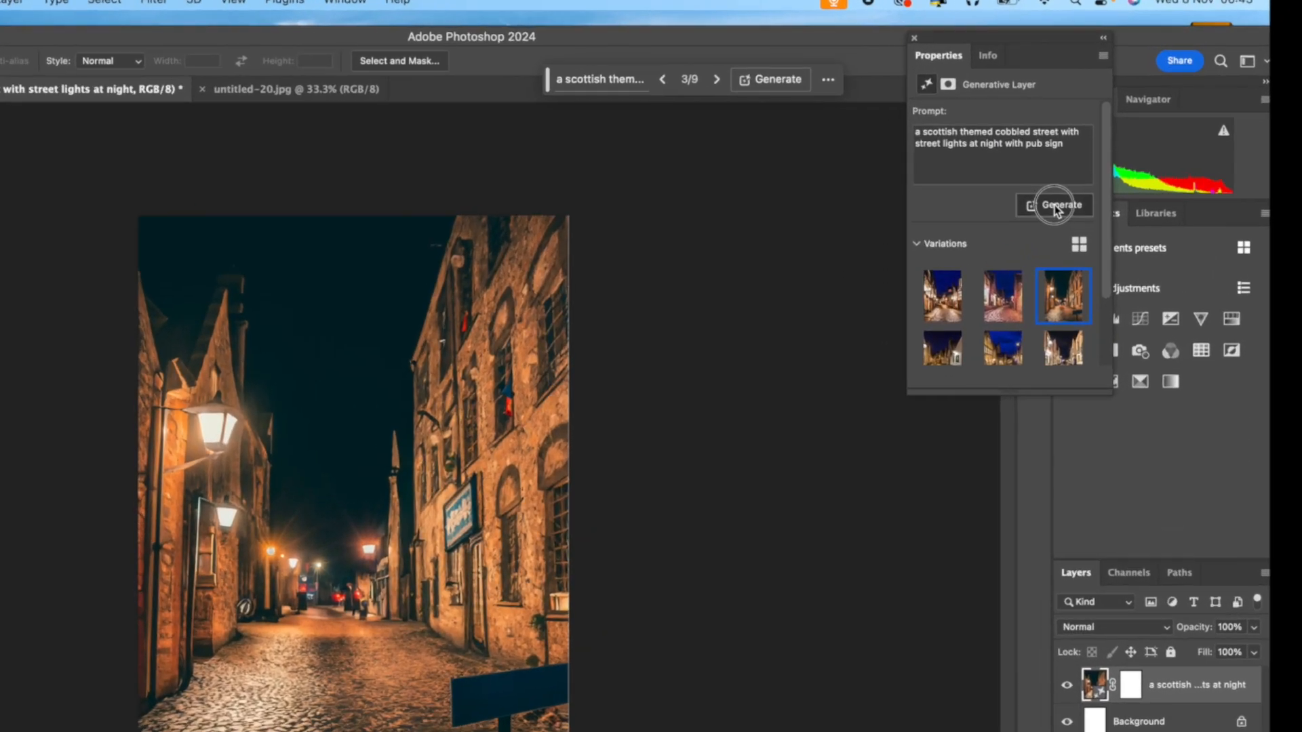
- Generate another set of pub sign variations and compare the second and third, ending on the second
{"action": "left_click", "coordinate": [1079, 158]}
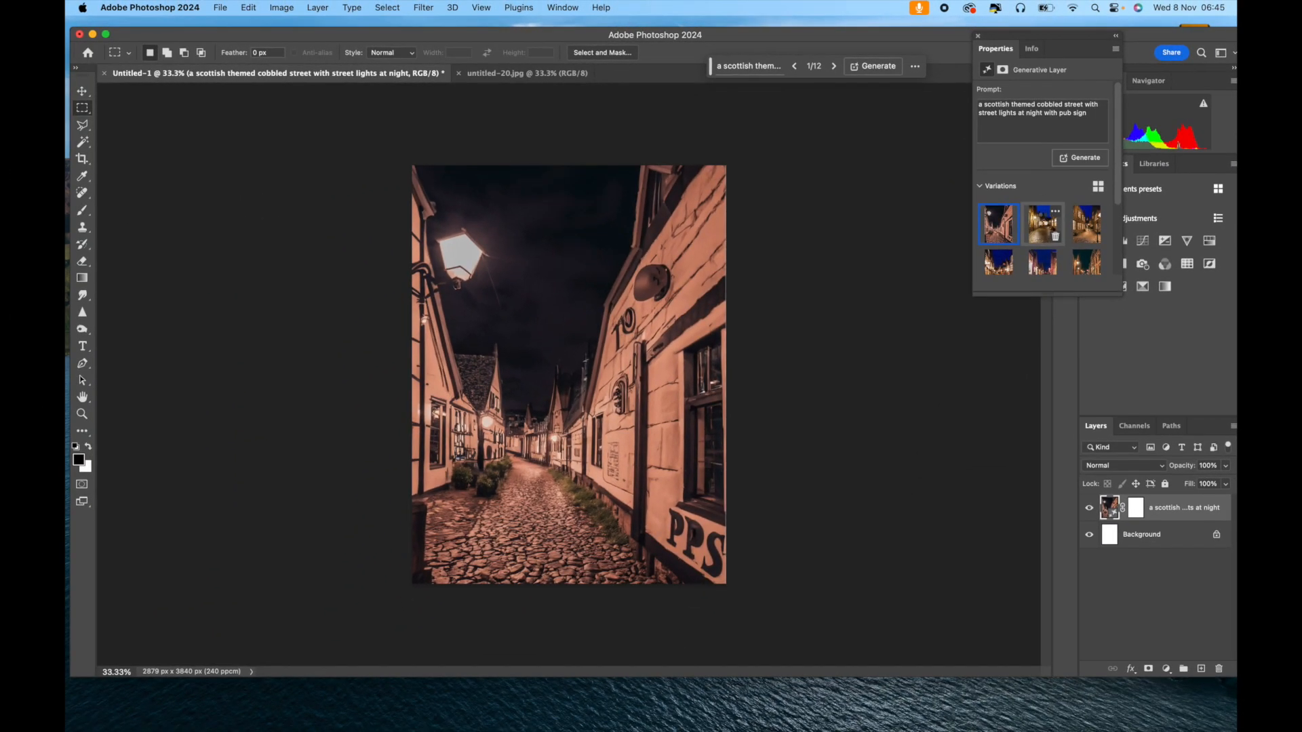
{"action": "left_click", "coordinate": [1043, 222]}
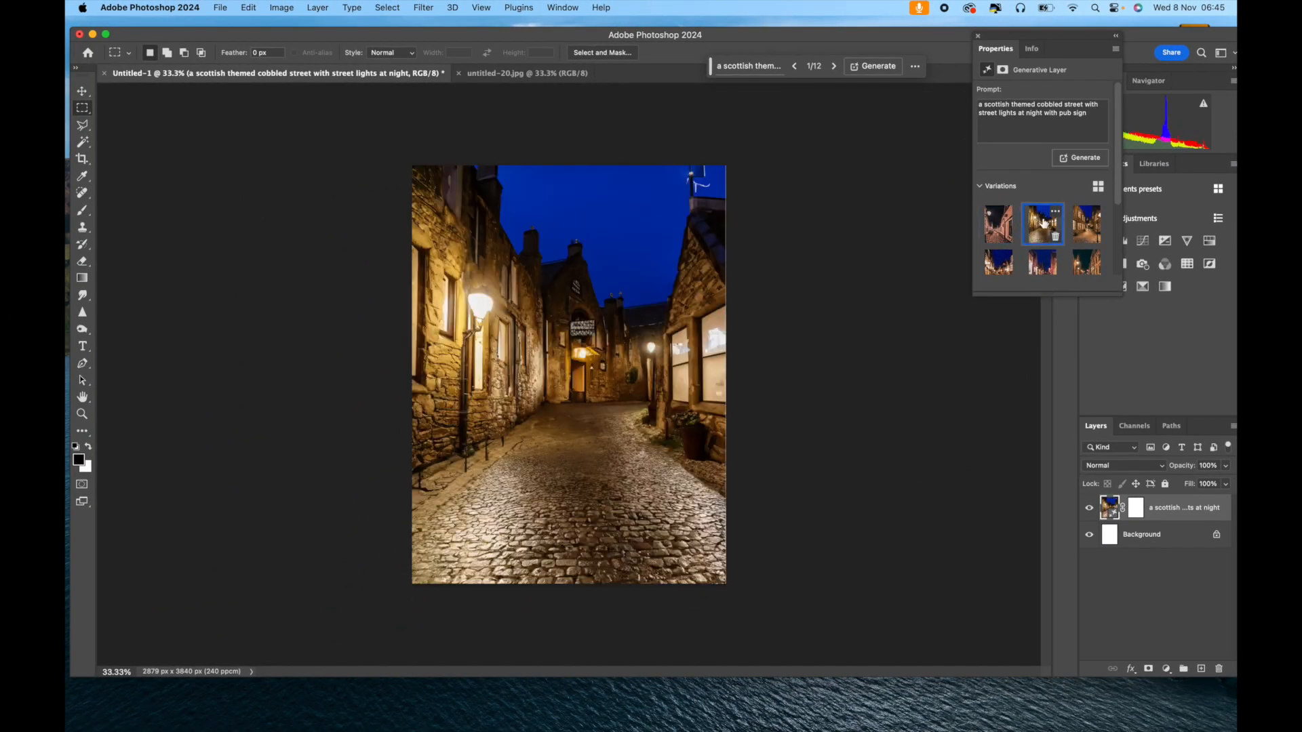
{"action": "left_click", "coordinate": [1084, 224]}
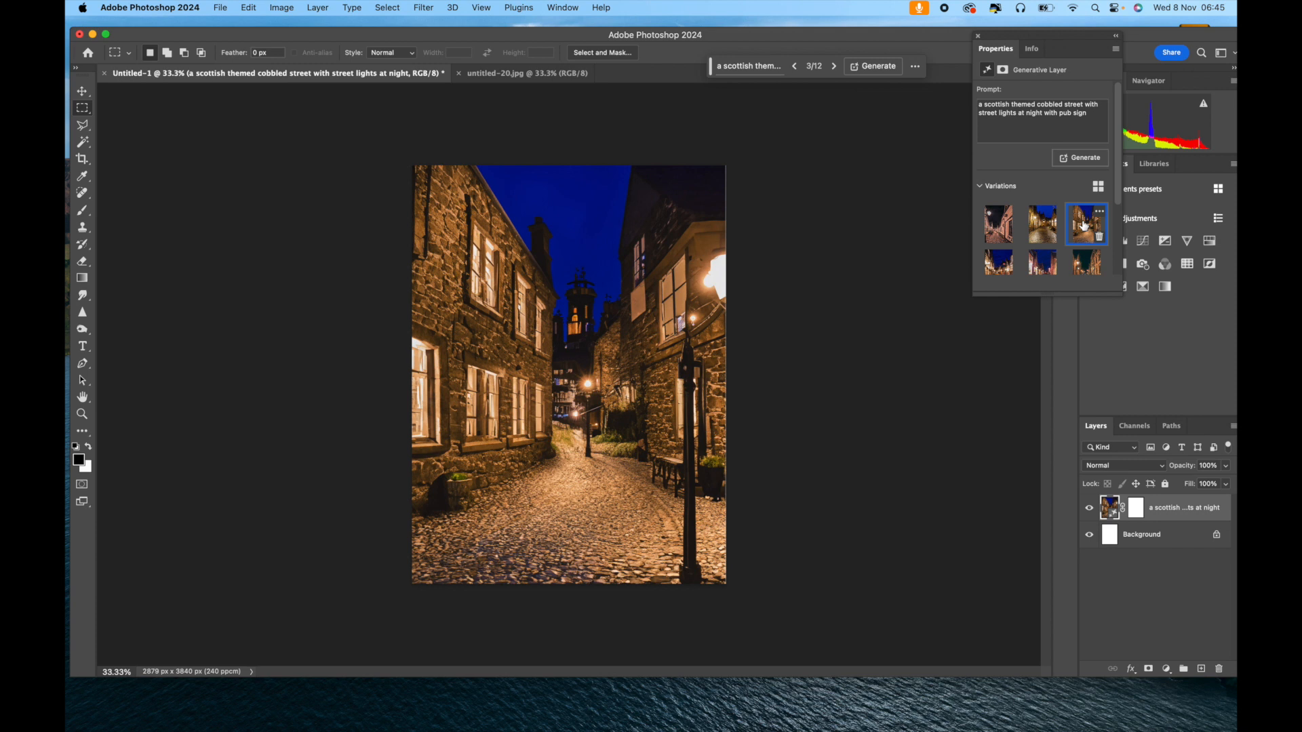
{"action": "left_click", "coordinate": [1043, 224]}
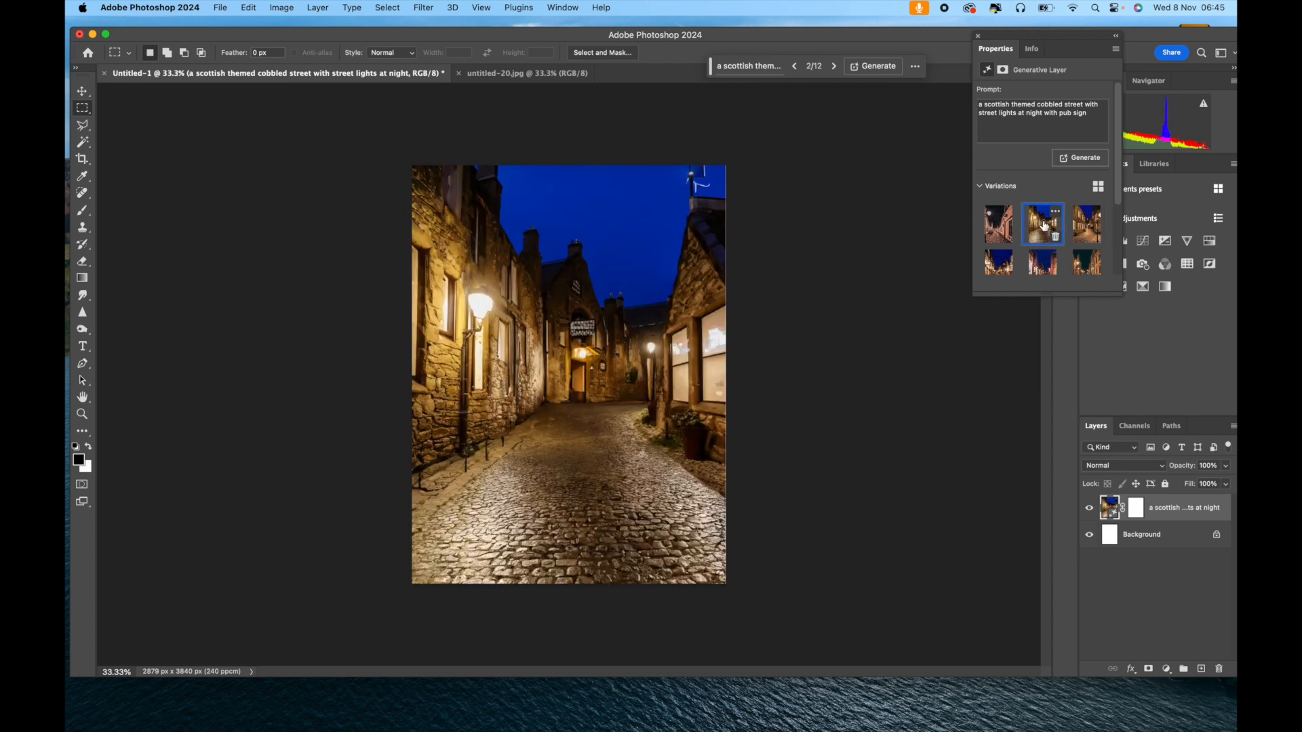
- Append ", composition street leading to the right" to the generative layer's prompt and generate new variations
{"action": "left_click", "coordinate": [1065, 122]}
{"action": "type", "text": ", composition"}
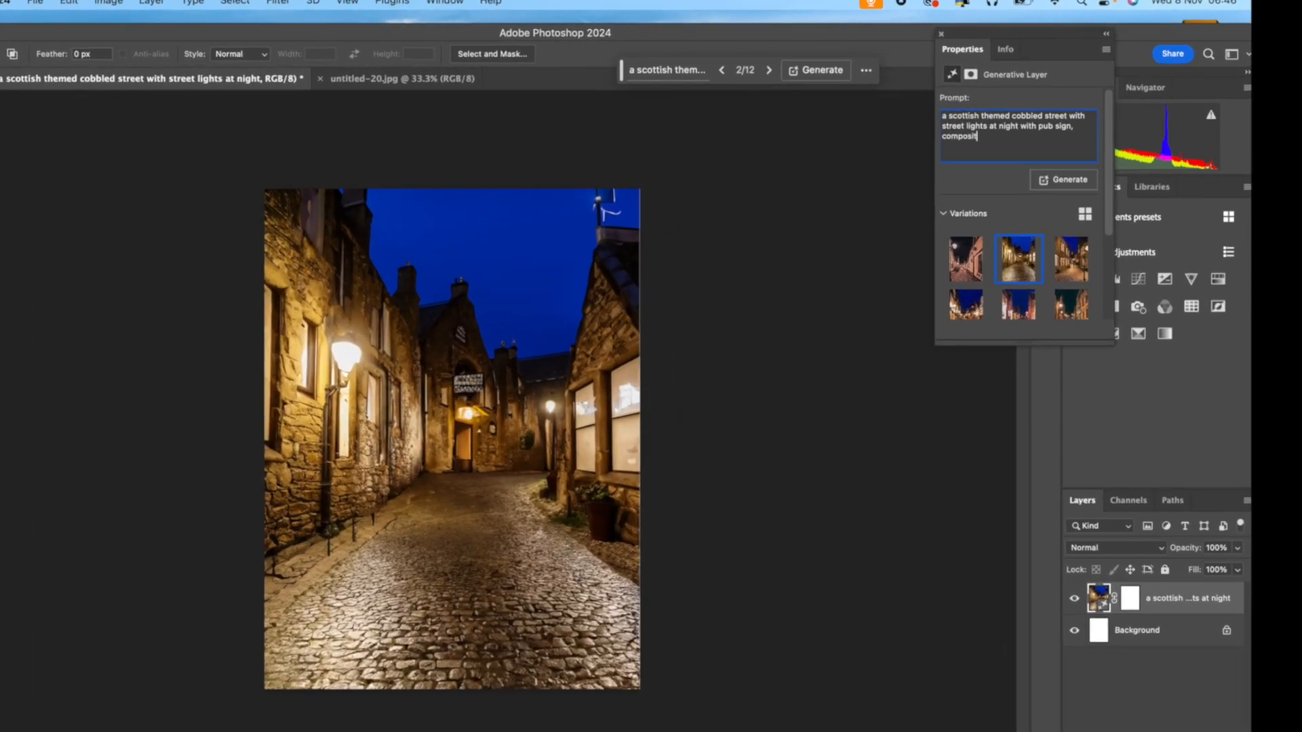
{"action": "type", "text": " street lea"}
{"action": "type", "text": "ding "}
{"action": "type", "text": "to the "}
{"action": "type", "text": "roght"}
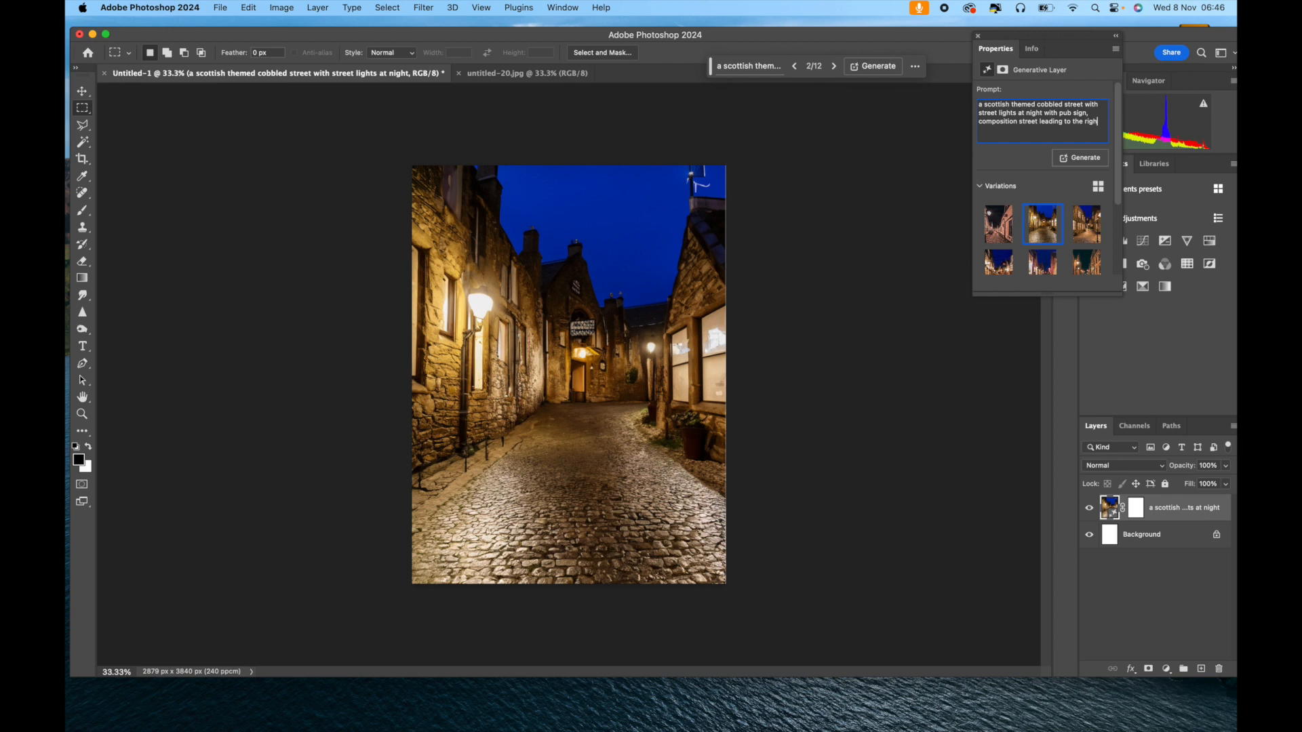
{"action": "left_click", "coordinate": [1082, 158]}
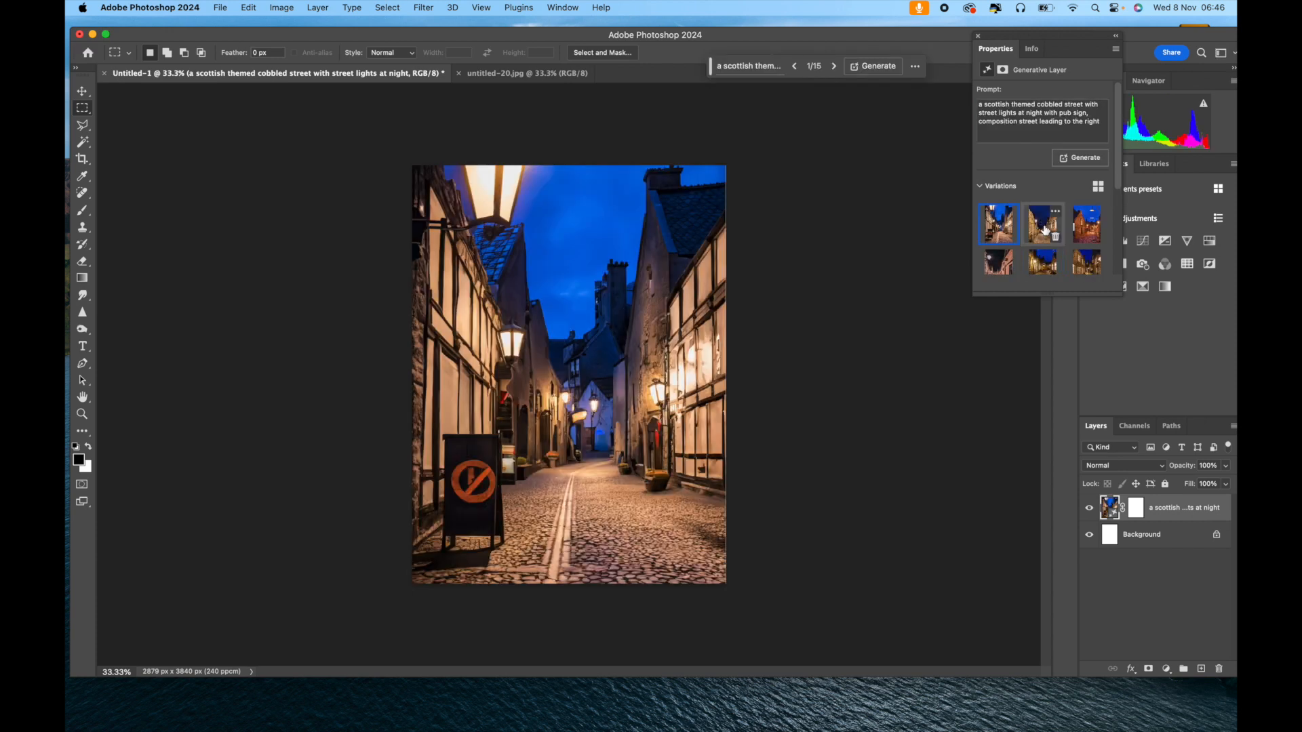
- Preview the second and third variations of the rightward street composition and generate a further set
{"action": "left_click", "coordinate": [1045, 230]}
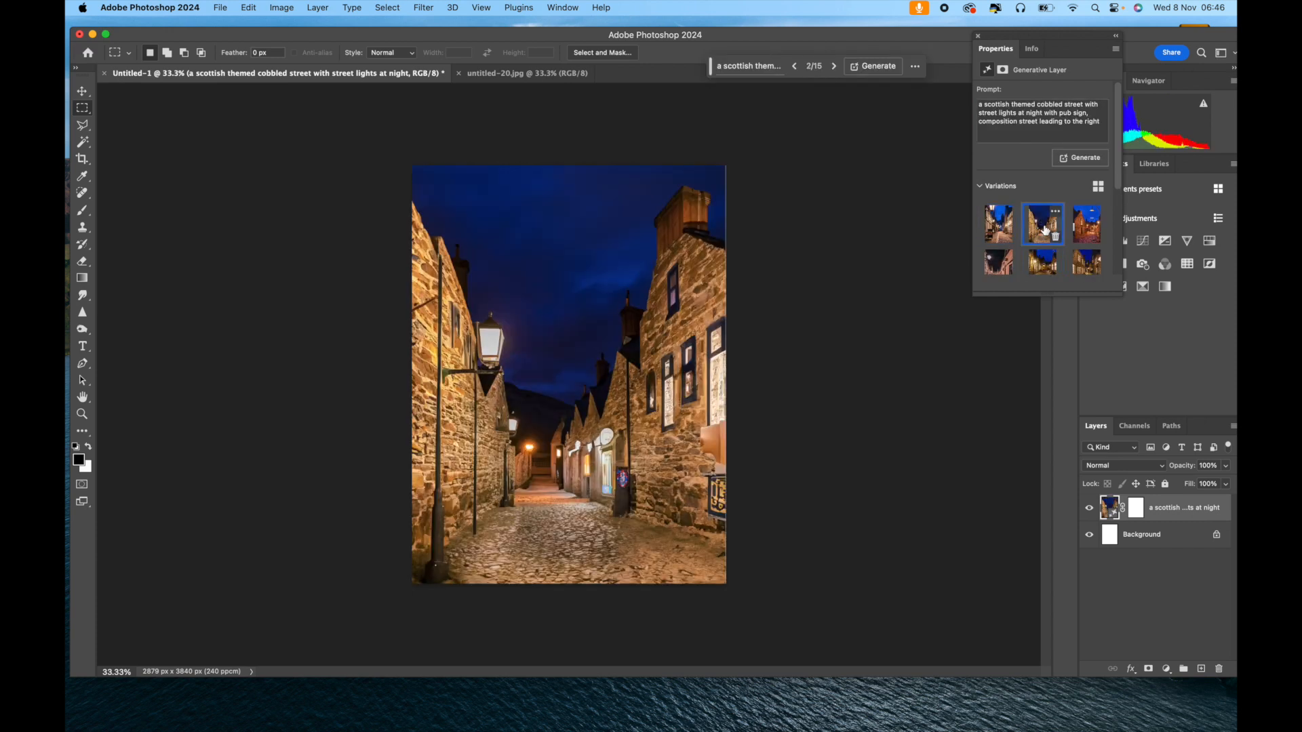
{"action": "left_click", "coordinate": [1085, 231]}
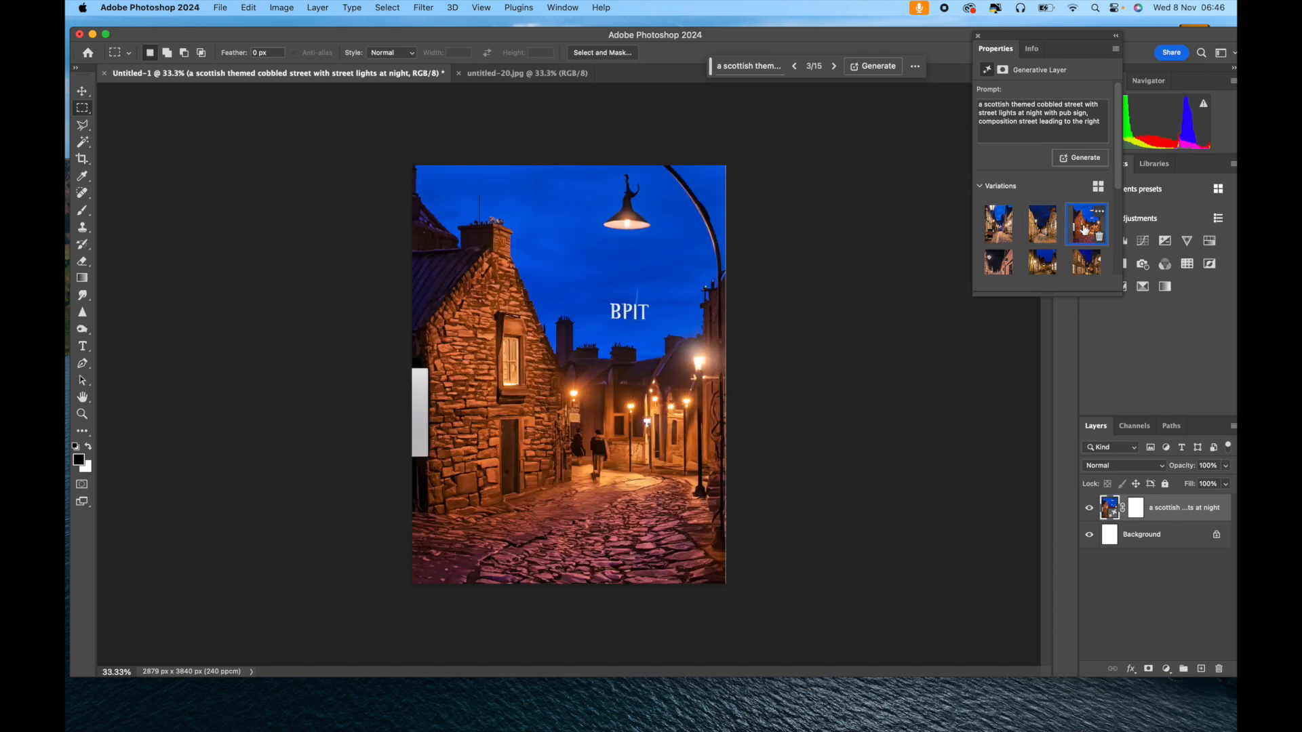
{"action": "left_click", "coordinate": [1090, 157]}
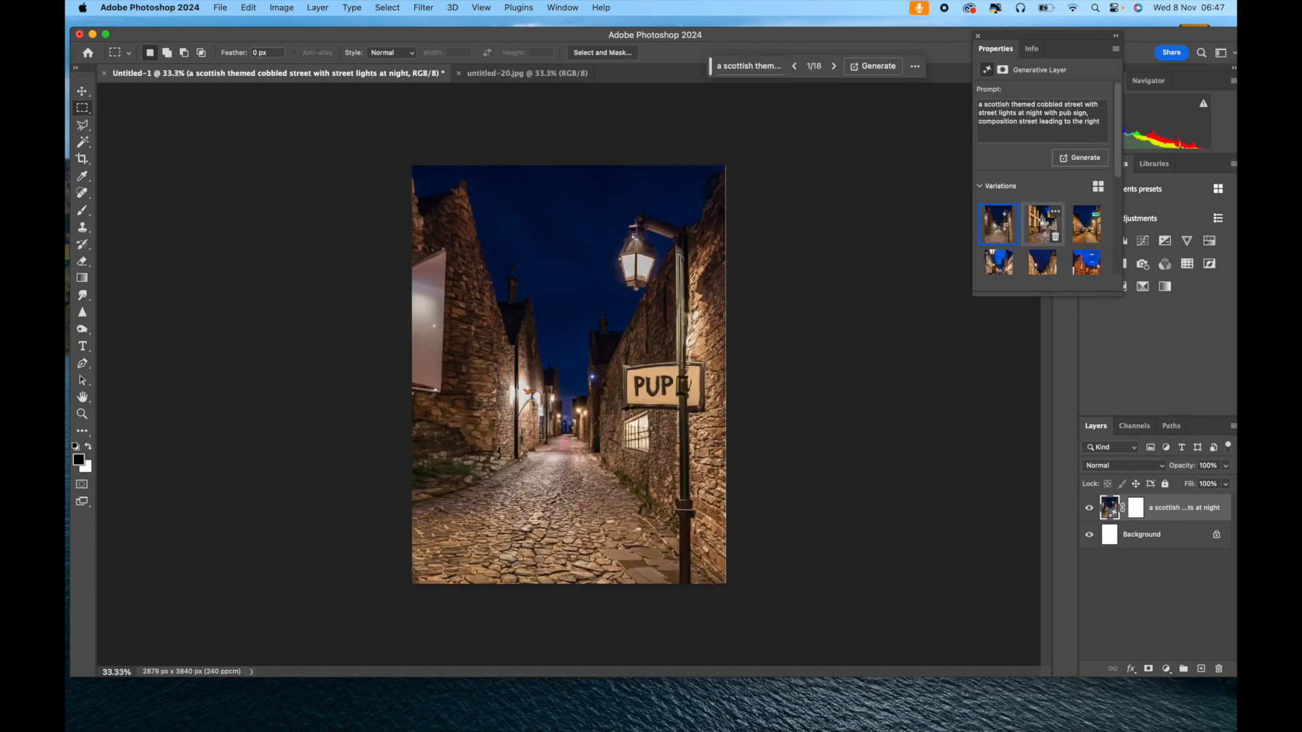
- Change the prompt's ending to "composition street leading to the left", generate variations and choose the second one as the background
{"action": "left_click", "coordinate": [1045, 231]}
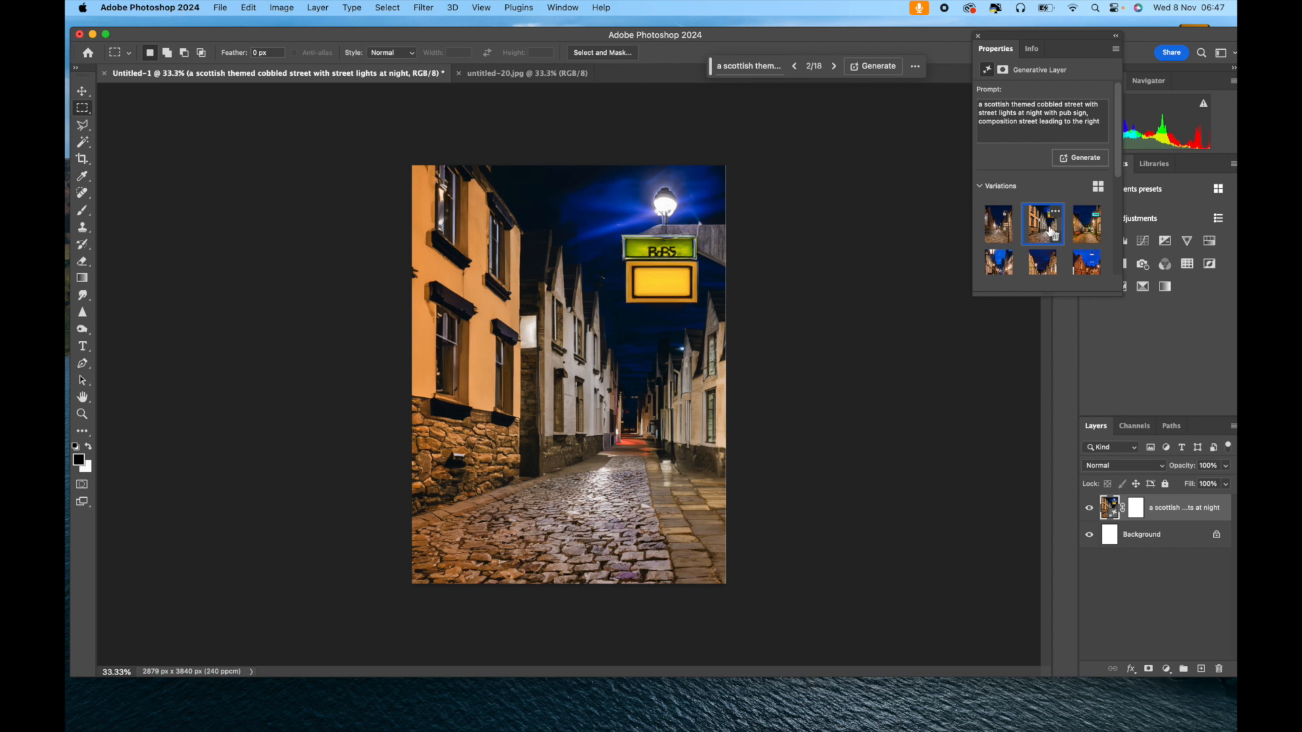
{"action": "left_click", "coordinate": [1093, 160]}
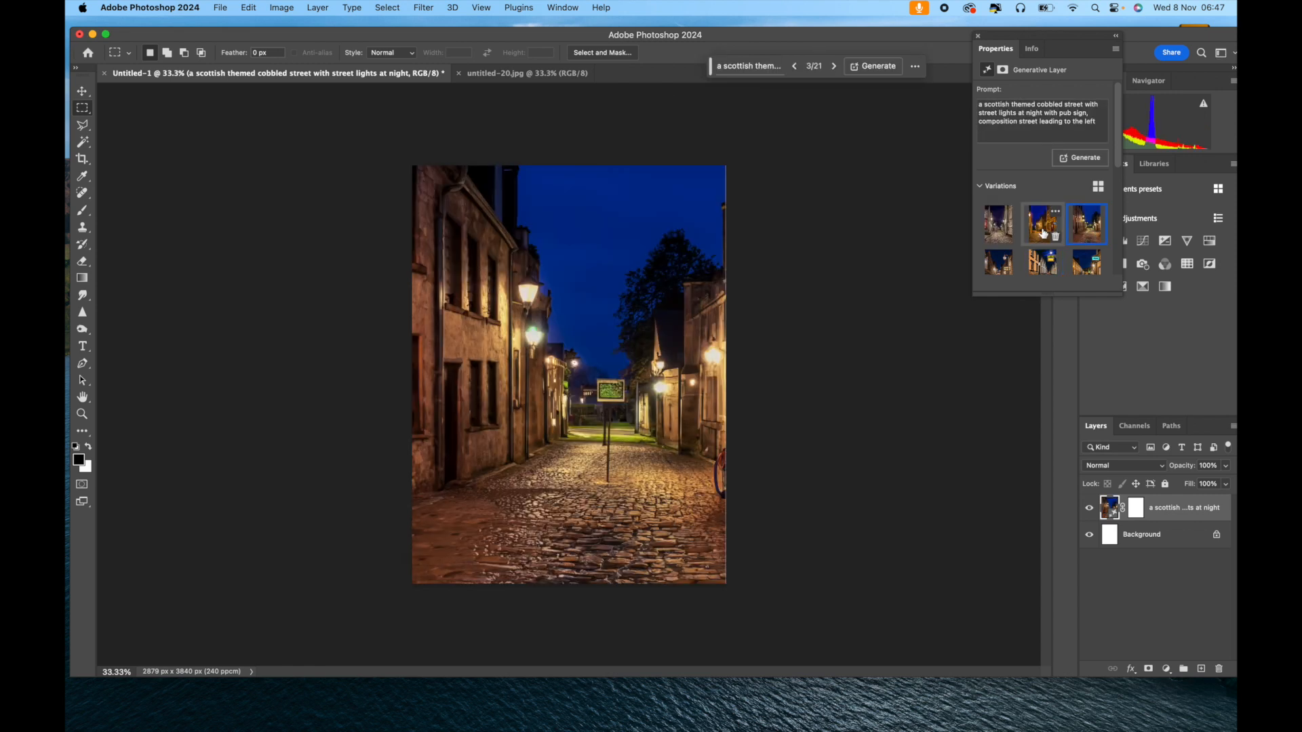
{"action": "left_click", "coordinate": [1042, 224]}
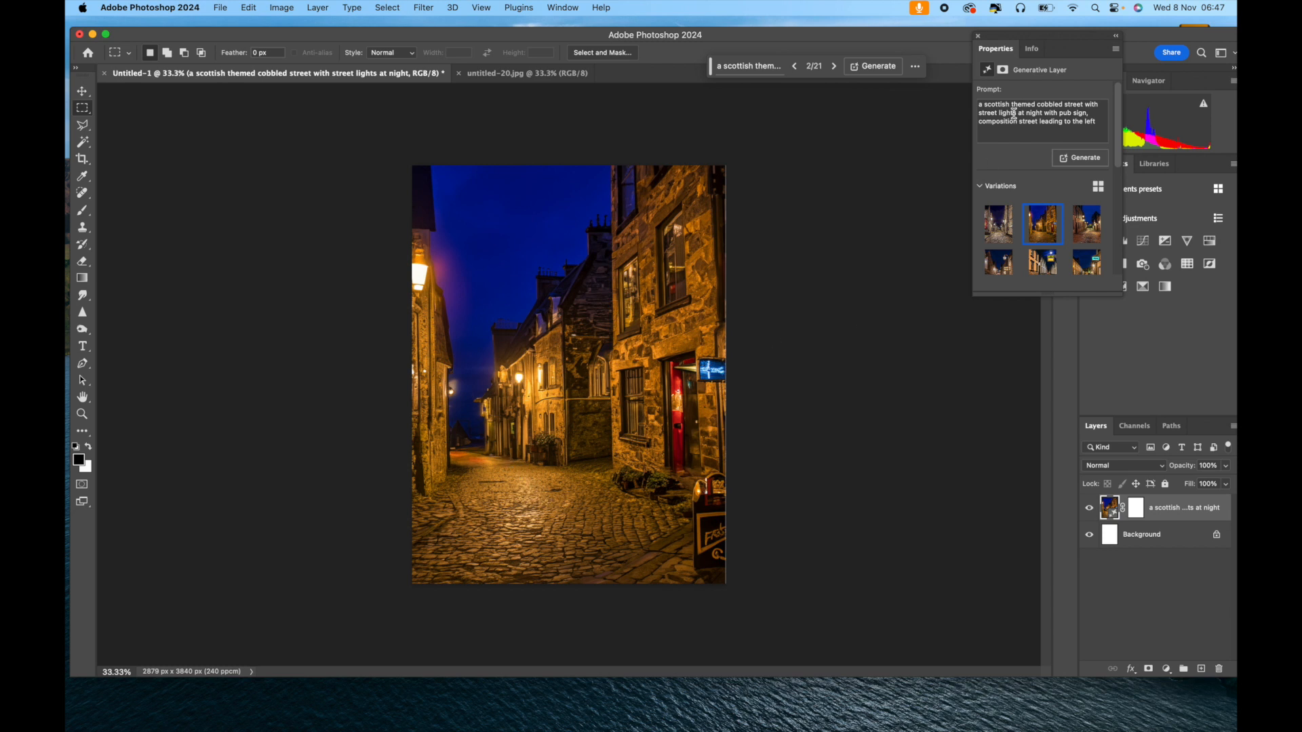
{"action": "left_click", "coordinate": [977, 36]}
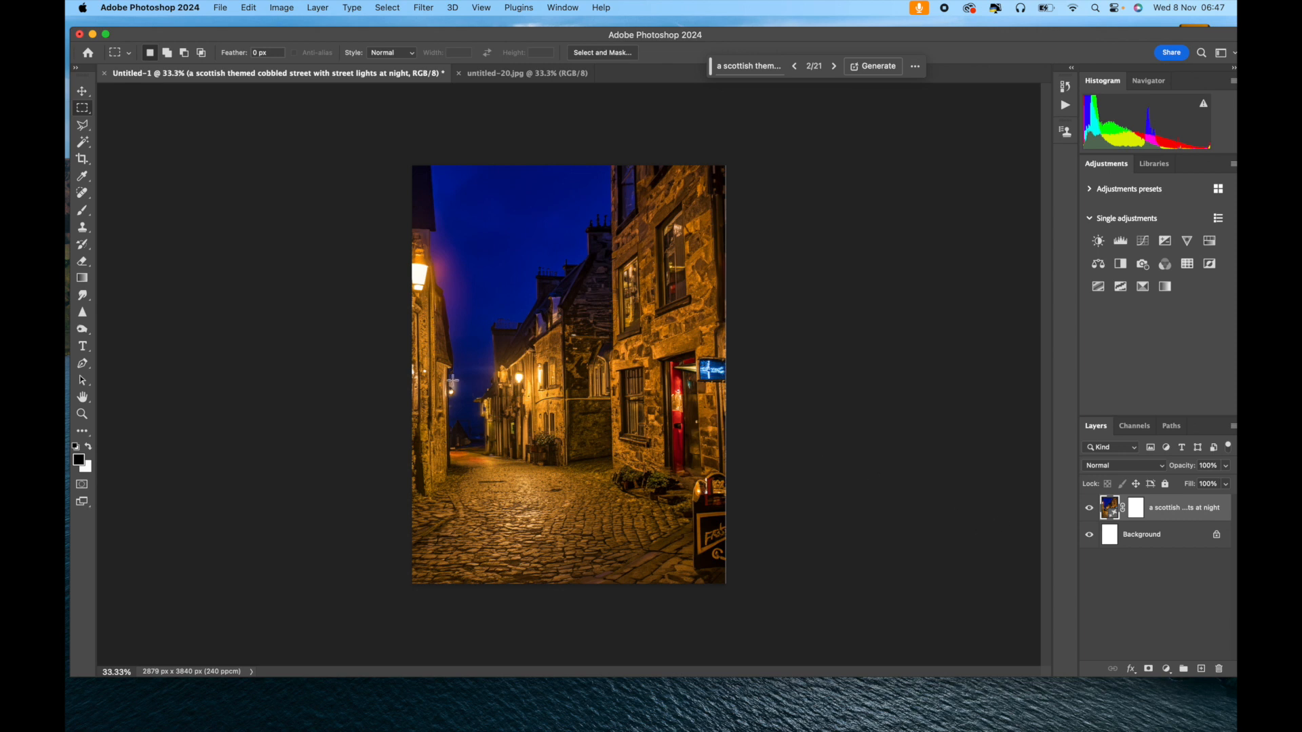
- Select the silver car as the subject in untitled-20.jpg and paste a copy of it into the street document
{"action": "left_click", "coordinate": [502, 74]}
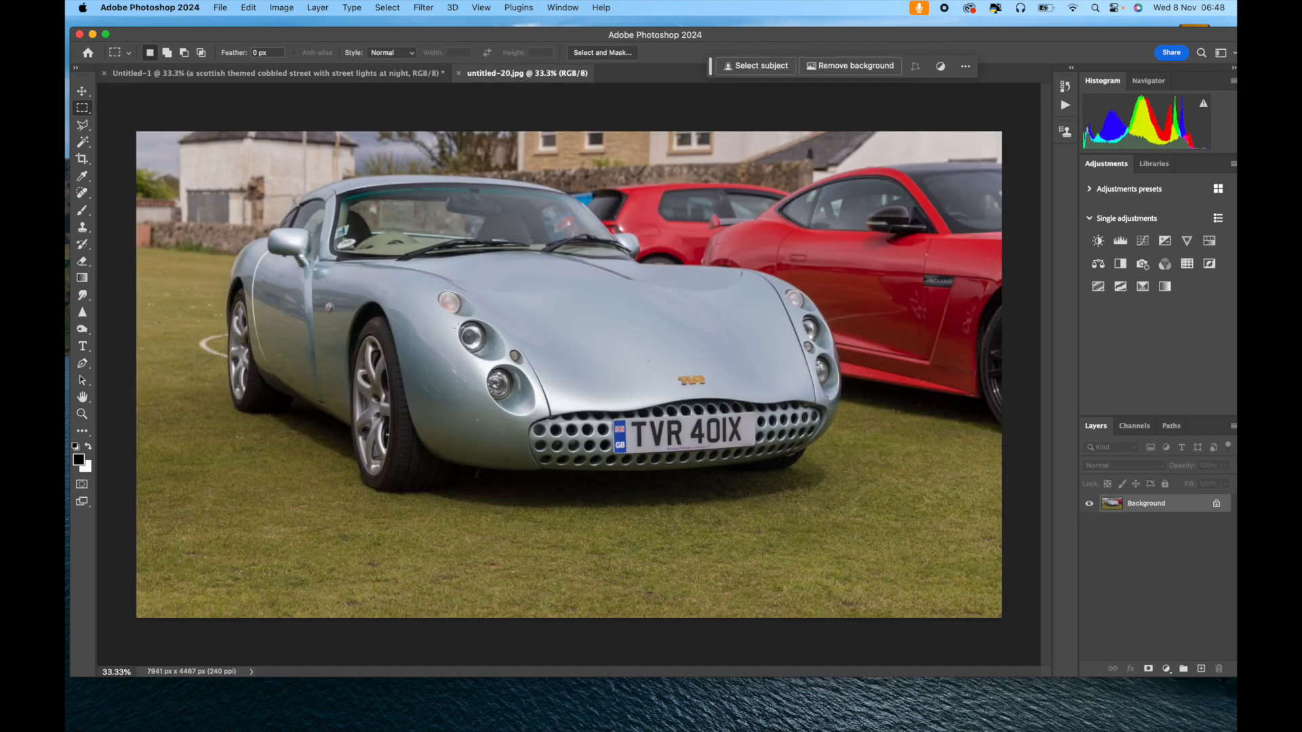
{"action": "left_click", "coordinate": [385, 9]}
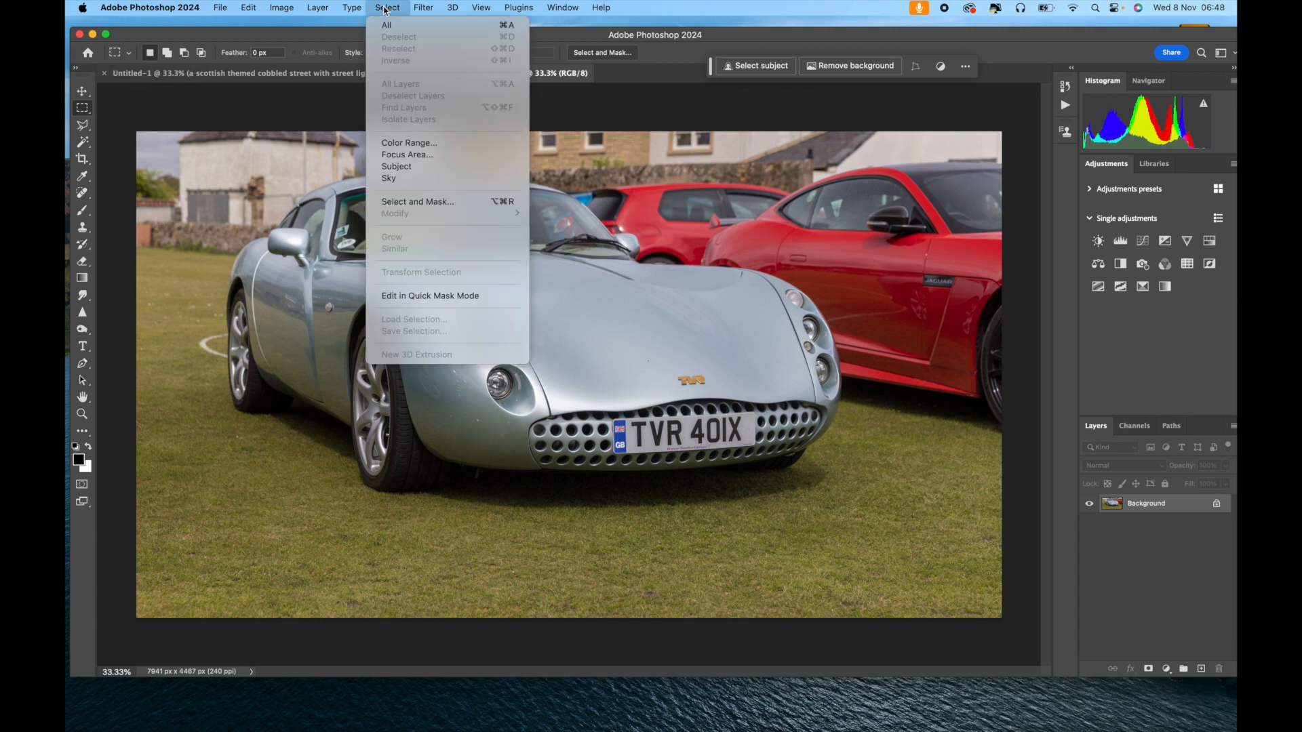
{"action": "left_click", "coordinate": [407, 167]}
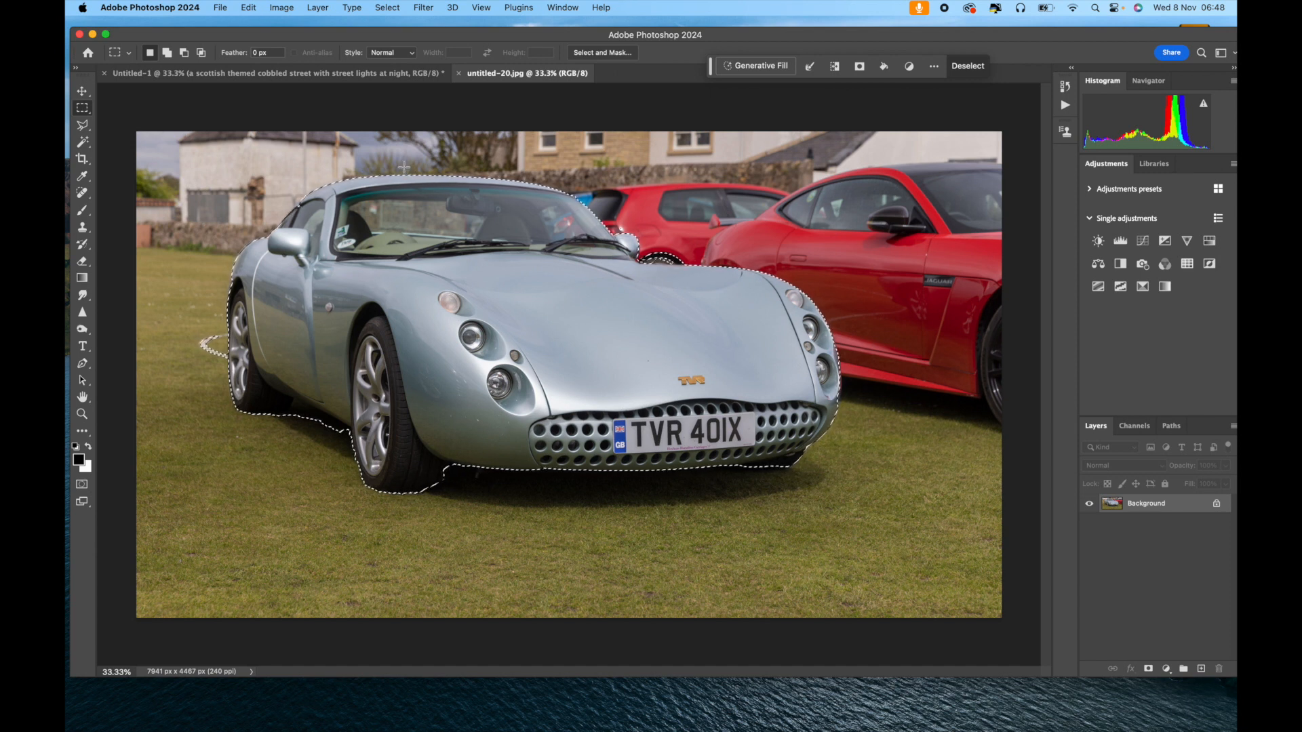
{"action": "left_click", "coordinate": [302, 73]}
{"action": "key", "text": "super+v"}
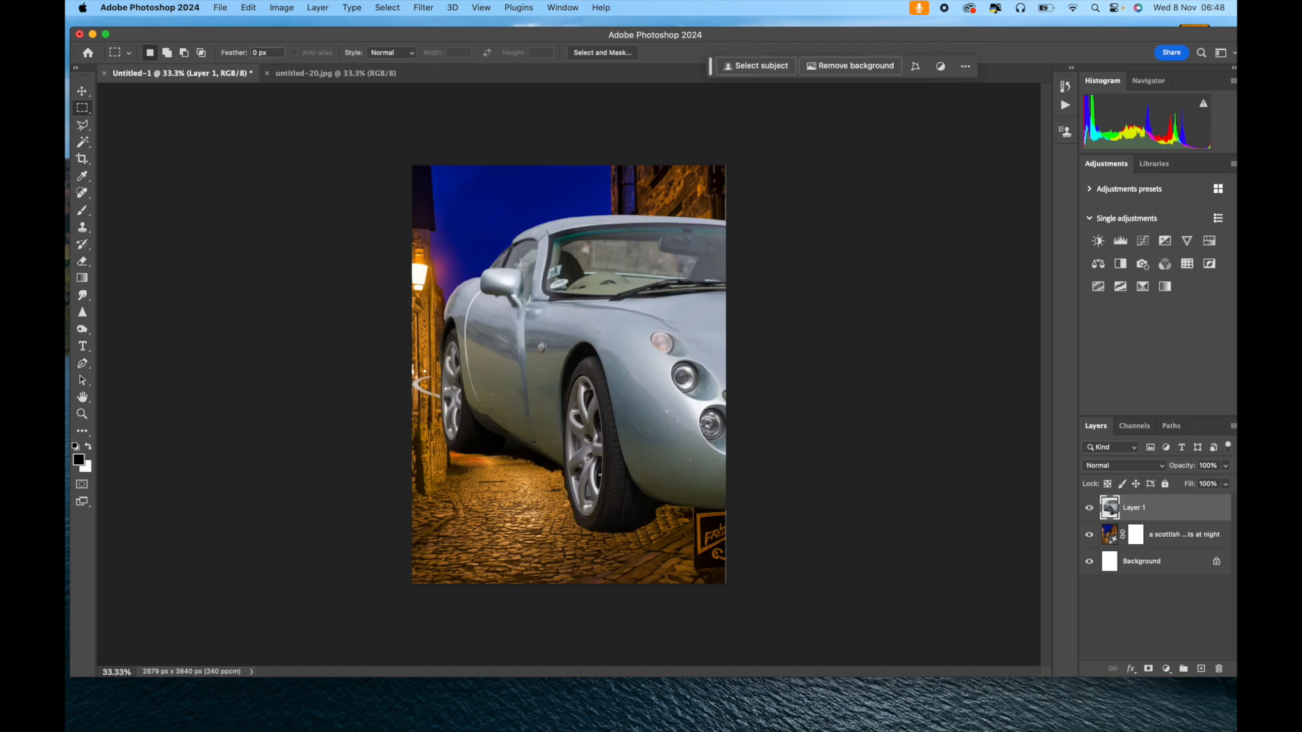
- Scale the pasted car down to about 43% and place it on the lower part of the cobbled street
{"action": "key", "text": "super+t"}
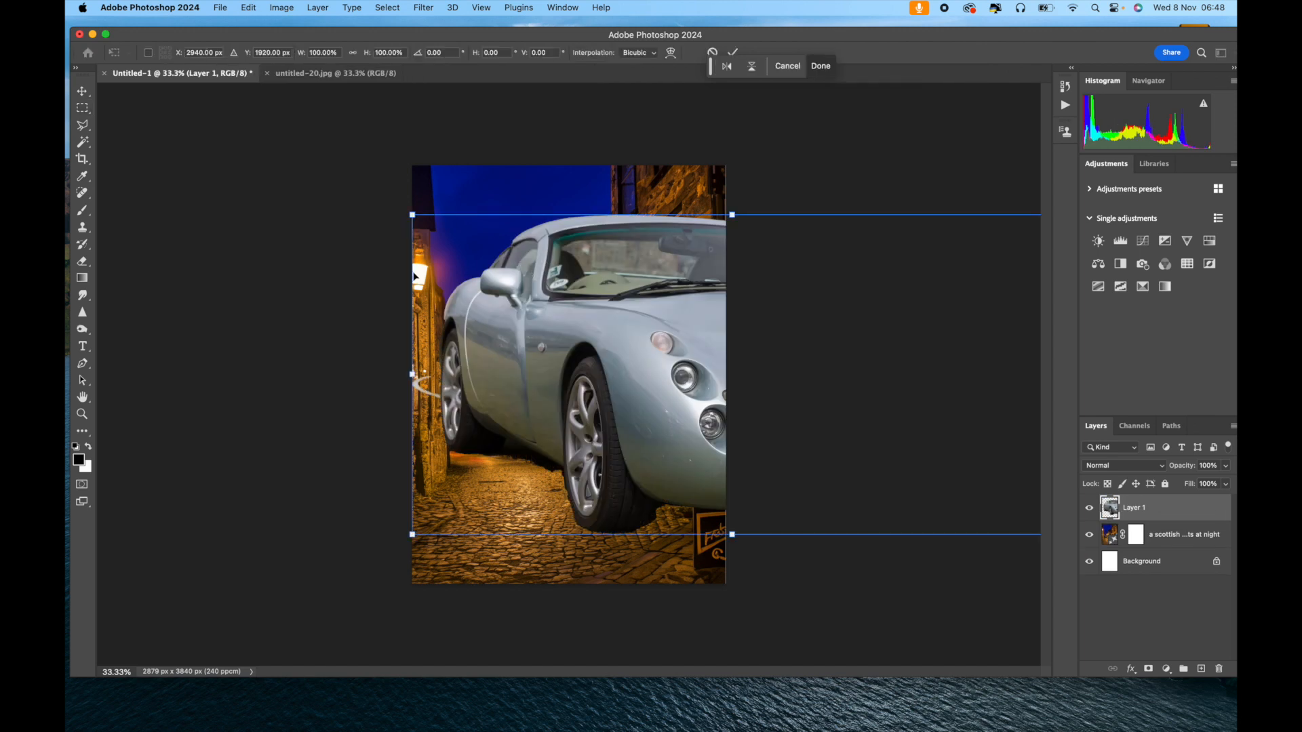
{"action": "left_click_drag", "start_coordinate": [411, 215], "coordinate": [696, 357]}
{"action": "left_click_drag", "start_coordinate": [720, 445], "coordinate": [451, 475]}
{"action": "left_click_drag", "start_coordinate": [425, 396], "coordinate": [508, 428]}
{"action": "left_click_drag", "start_coordinate": [581, 497], "coordinate": [515, 484]}
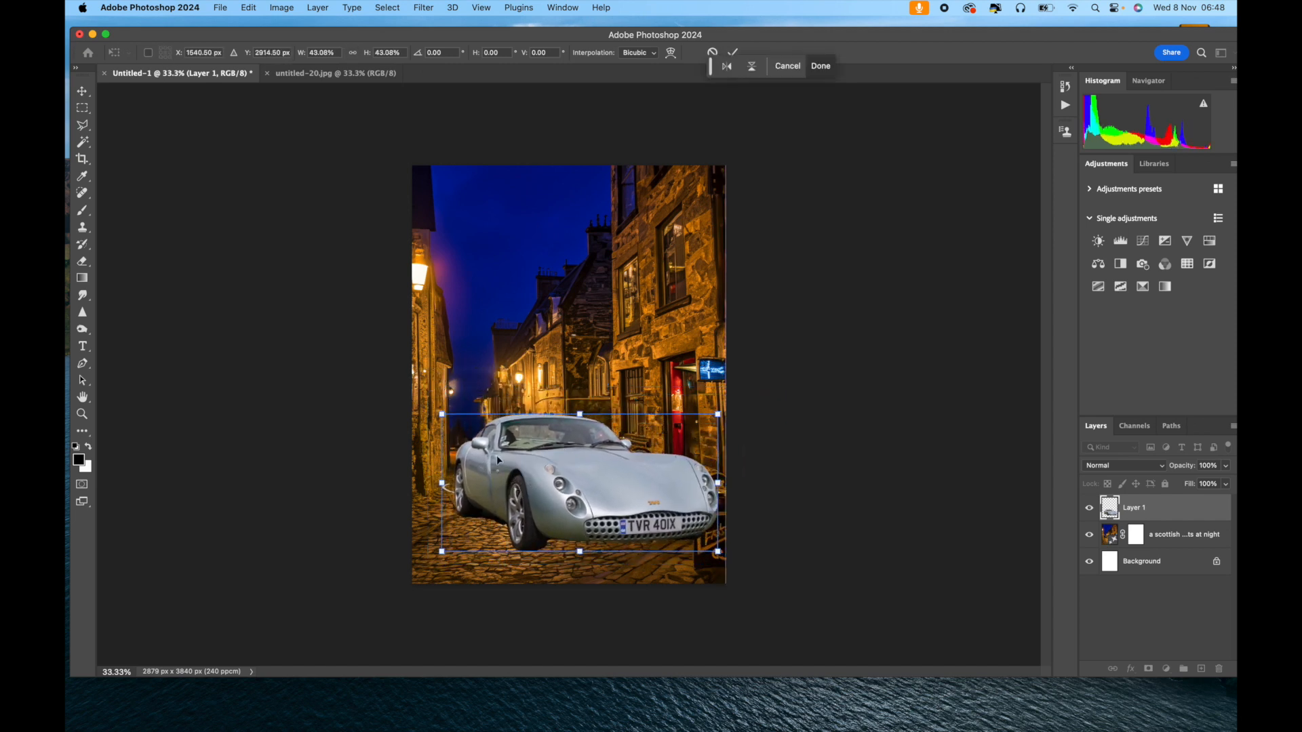
- Shrink the car further and set it farther back along the street to match the scale of the buildings
{"action": "mouse_move", "coordinate": [442, 413]}
{"action": "left_mouse_down"}
{"action": "mouse_move", "coordinate": [512, 454]}
{"action": "mouse_move", "coordinate": [457, 432]}
{"action": "left_mouse_up"}
{"action": "left_click_drag", "start_coordinate": [519, 485], "coordinate": [498, 466]}
{"action": "mouse_move", "coordinate": [442, 411]}
{"action": "left_mouse_down"}
{"action": "mouse_move", "coordinate": [478, 429]}
{"action": "mouse_move", "coordinate": [464, 424]}
{"action": "left_mouse_up"}
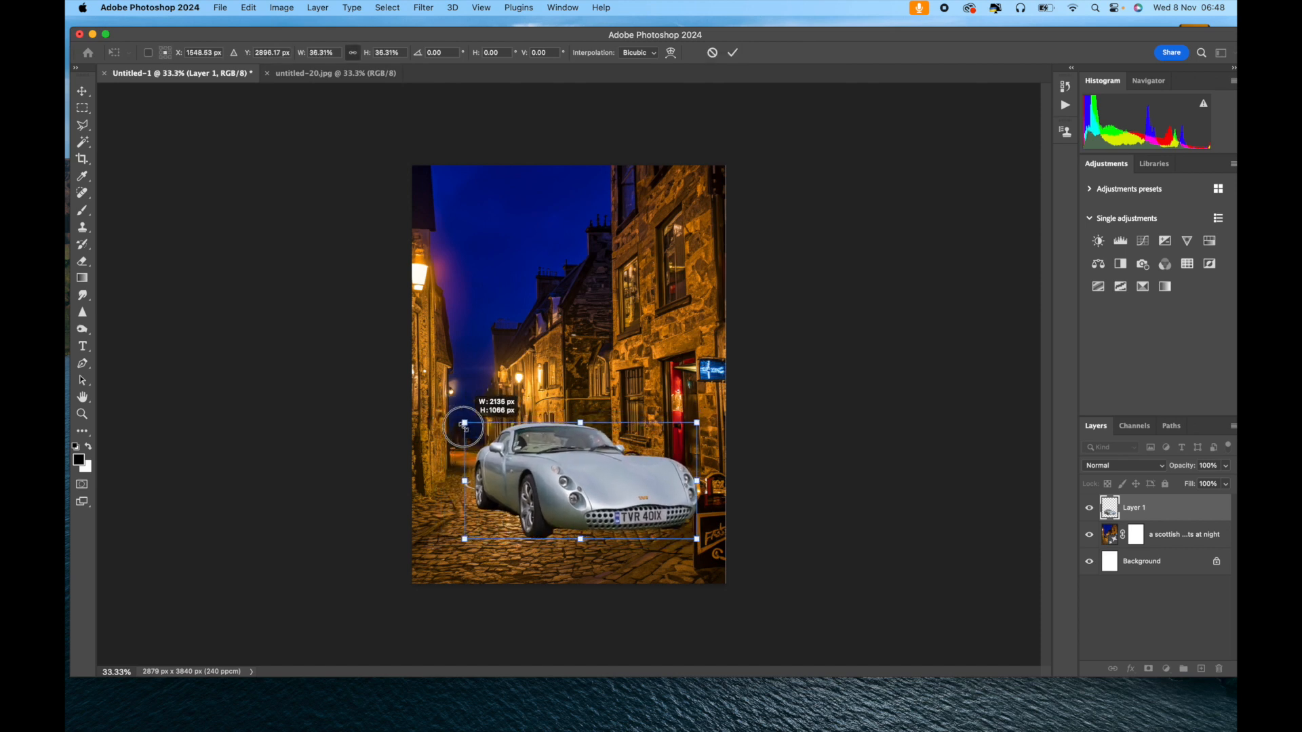
{"action": "left_click_drag", "start_coordinate": [527, 462], "coordinate": [511, 462]}
{"action": "left_click_drag", "start_coordinate": [449, 416], "coordinate": [476, 432]}
{"action": "left_click_drag", "start_coordinate": [516, 484], "coordinate": [491, 471]}
{"action": "left_click_drag", "start_coordinate": [451, 419], "coordinate": [474, 438]}
{"action": "key", "text": "Return"}
- Clear the selection and reposition the car nearer the left-hand buildings, rotated about -2° and slightly enlarged
{"action": "key", "text": "m"}
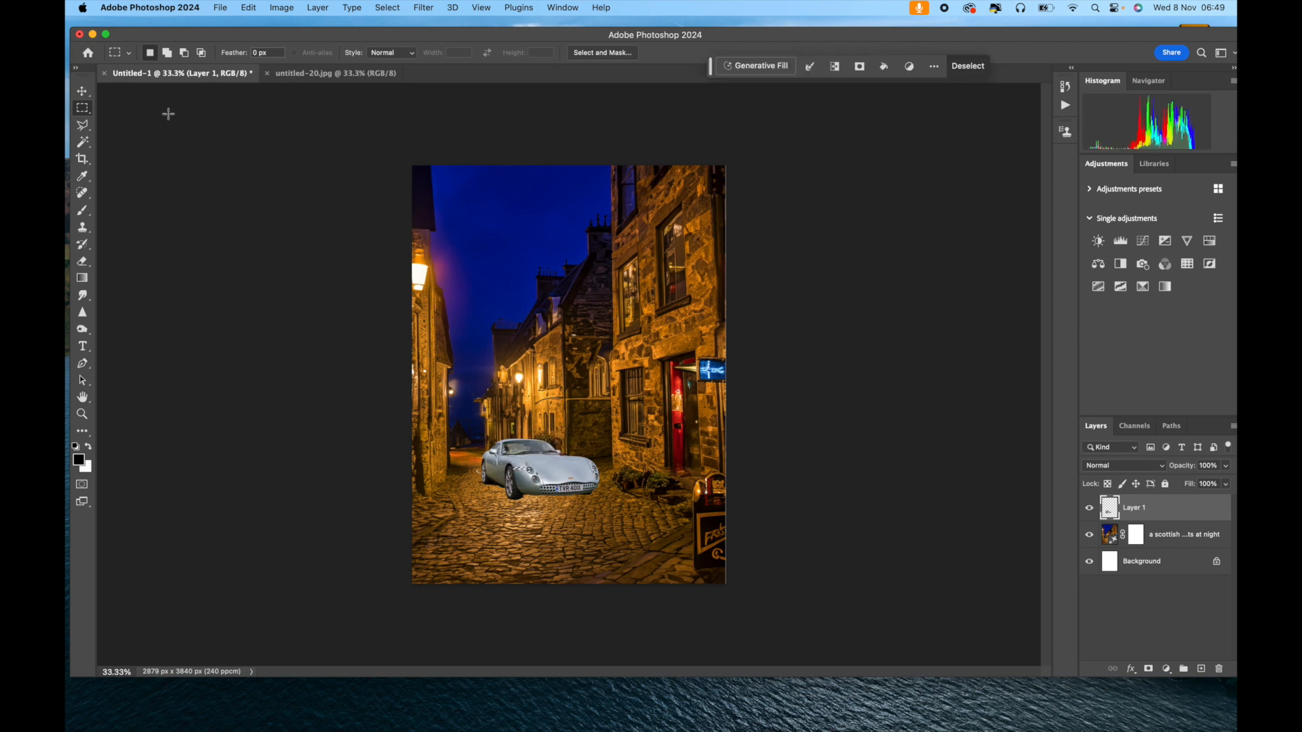
{"action": "left_click", "coordinate": [82, 90]}
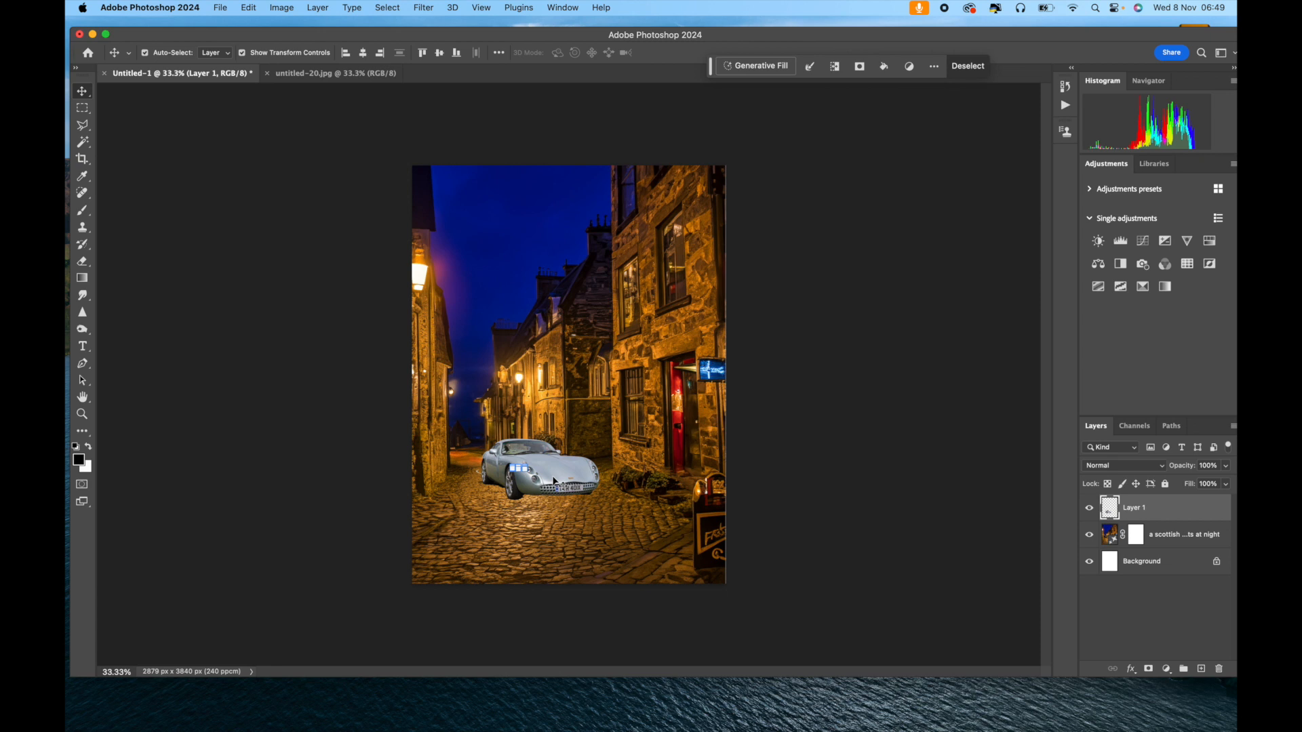
{"action": "key", "text": "ctrl+d"}
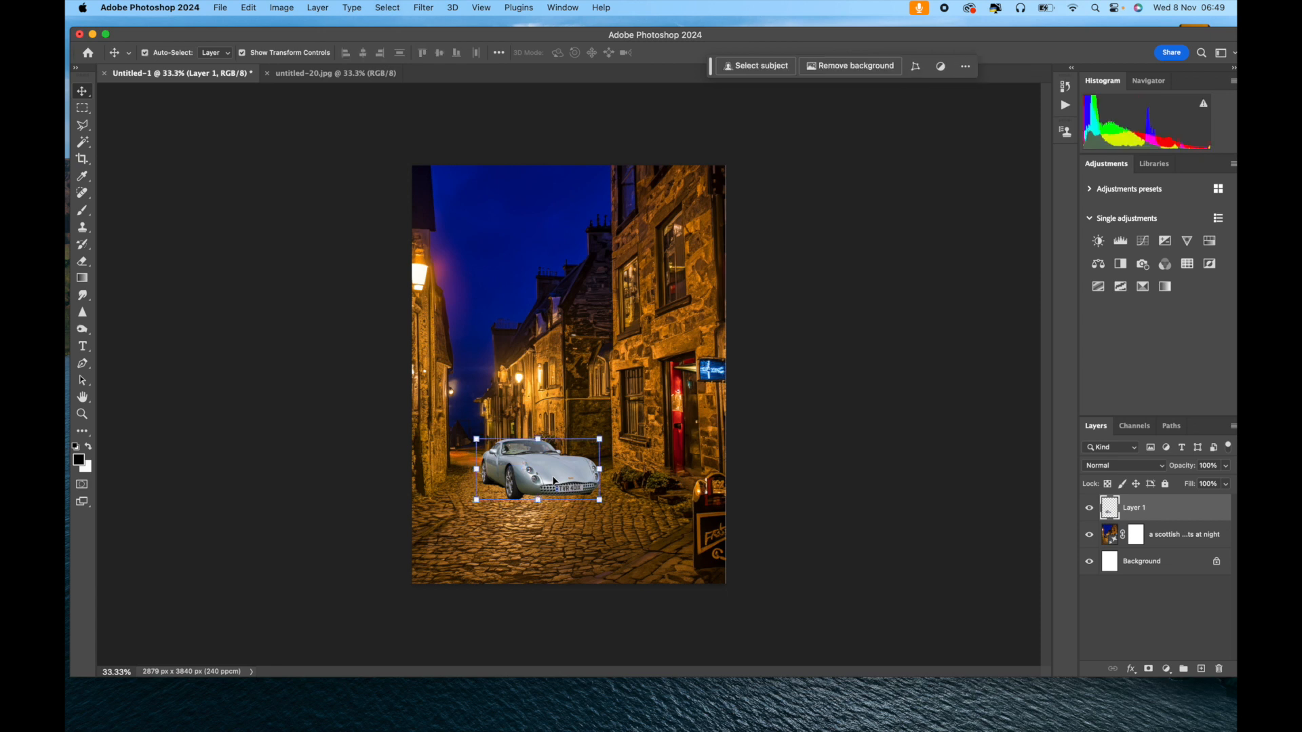
{"action": "mouse_move", "coordinate": [583, 484]}
{"action": "left_mouse_down"}
{"action": "mouse_move", "coordinate": [548, 475]}
{"action": "mouse_move", "coordinate": [590, 474]}
{"action": "left_mouse_up"}
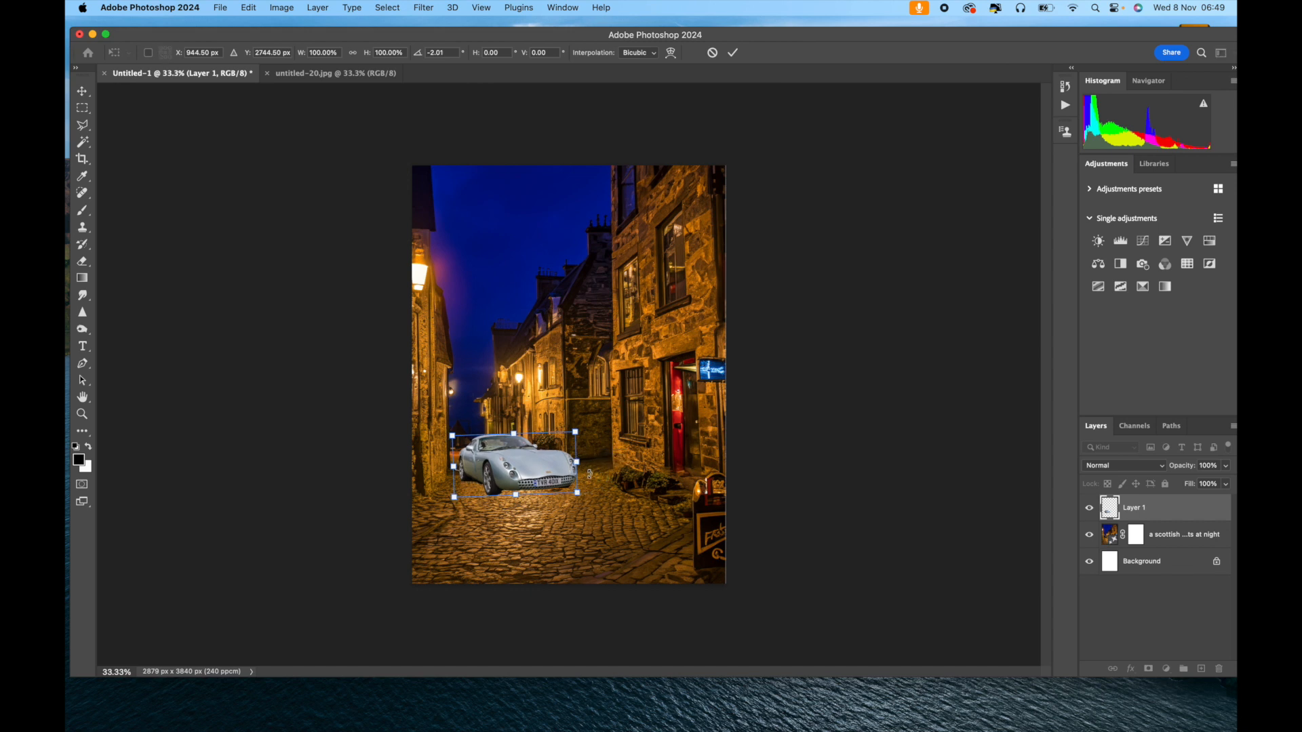
{"action": "key", "text": "Return"}
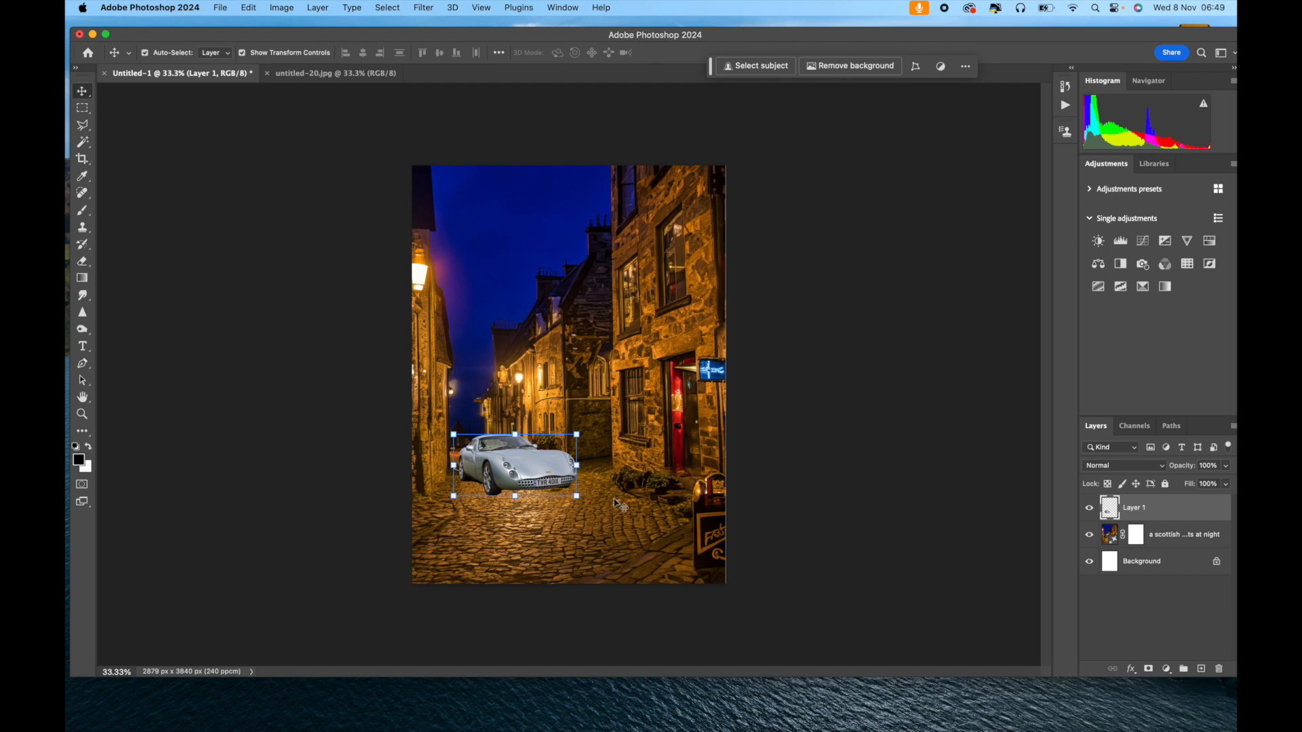
{"action": "left_click_drag", "start_coordinate": [578, 497], "coordinate": [525, 486]}
{"action": "key", "text": "Return"}
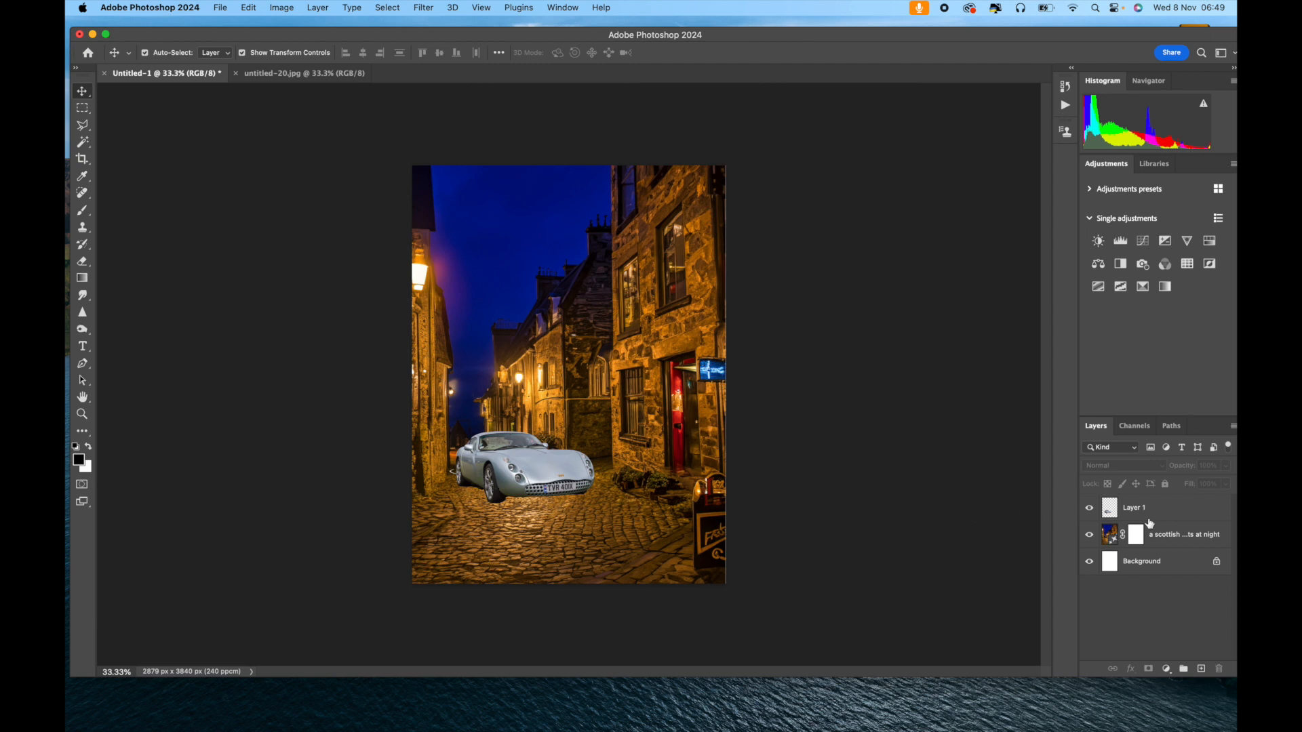
- Create a new layer directly beneath the car layer and name it Shaddow
{"action": "left_click", "coordinate": [1139, 512]}
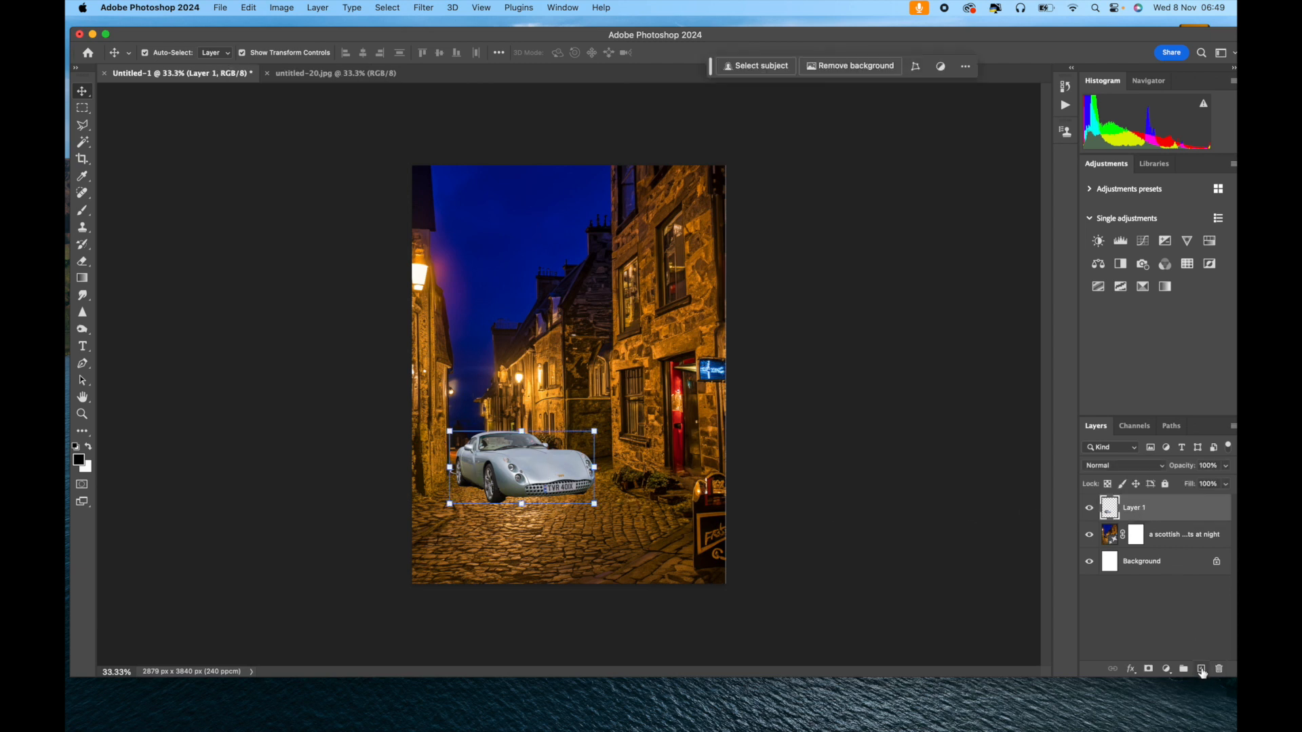
{"action": "left_click", "coordinate": [1201, 671]}
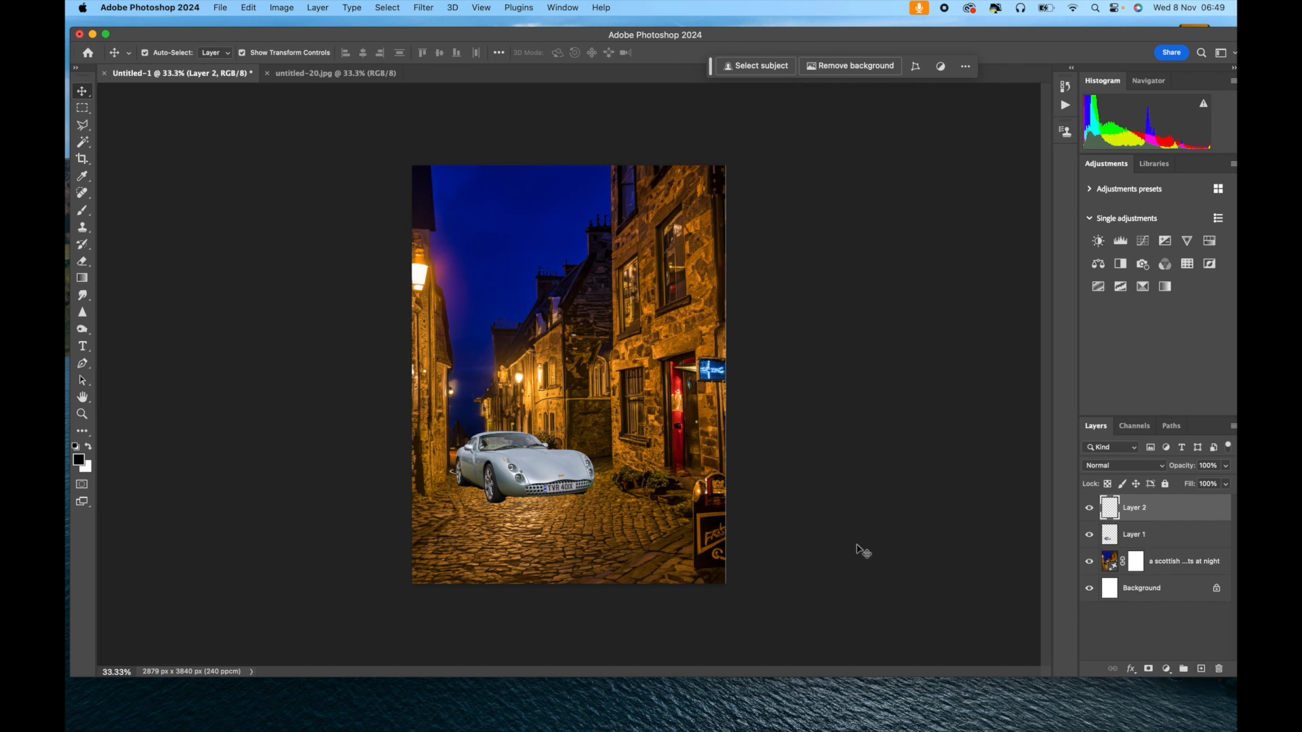
{"action": "left_click_drag", "start_coordinate": [1138, 512], "coordinate": [1139, 549]}
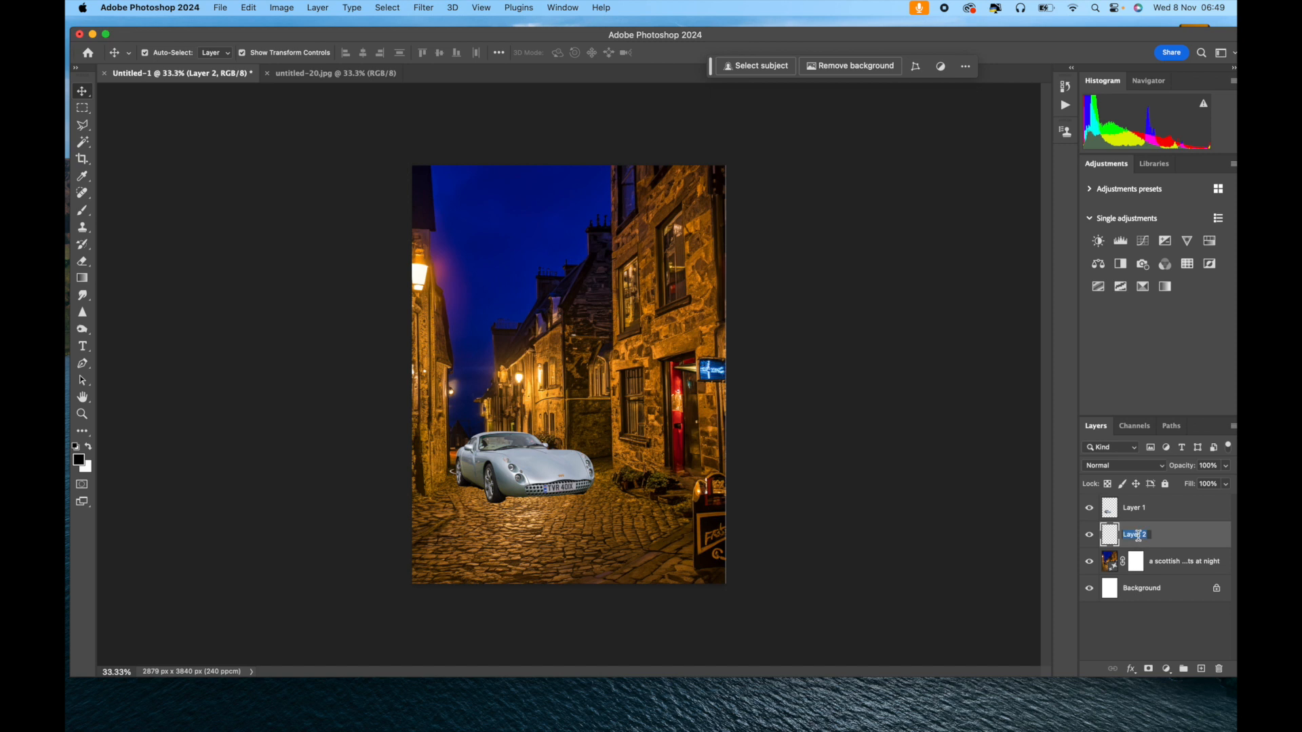
{"action": "type", "text": "Sg"}
{"action": "key", "text": "Return"}
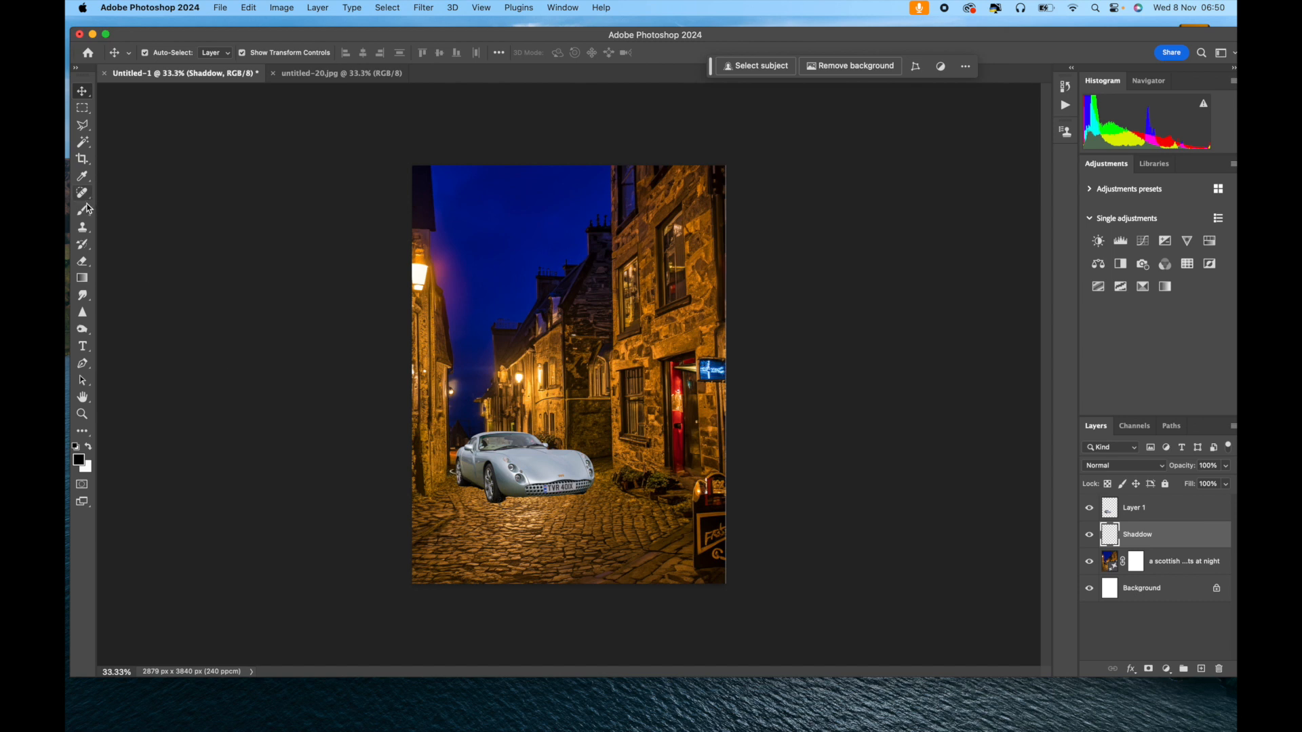
- Set up the Brush with size 500, 45% opacity and the near-black foreground colour 030303
{"action": "left_click", "coordinate": [84, 210]}
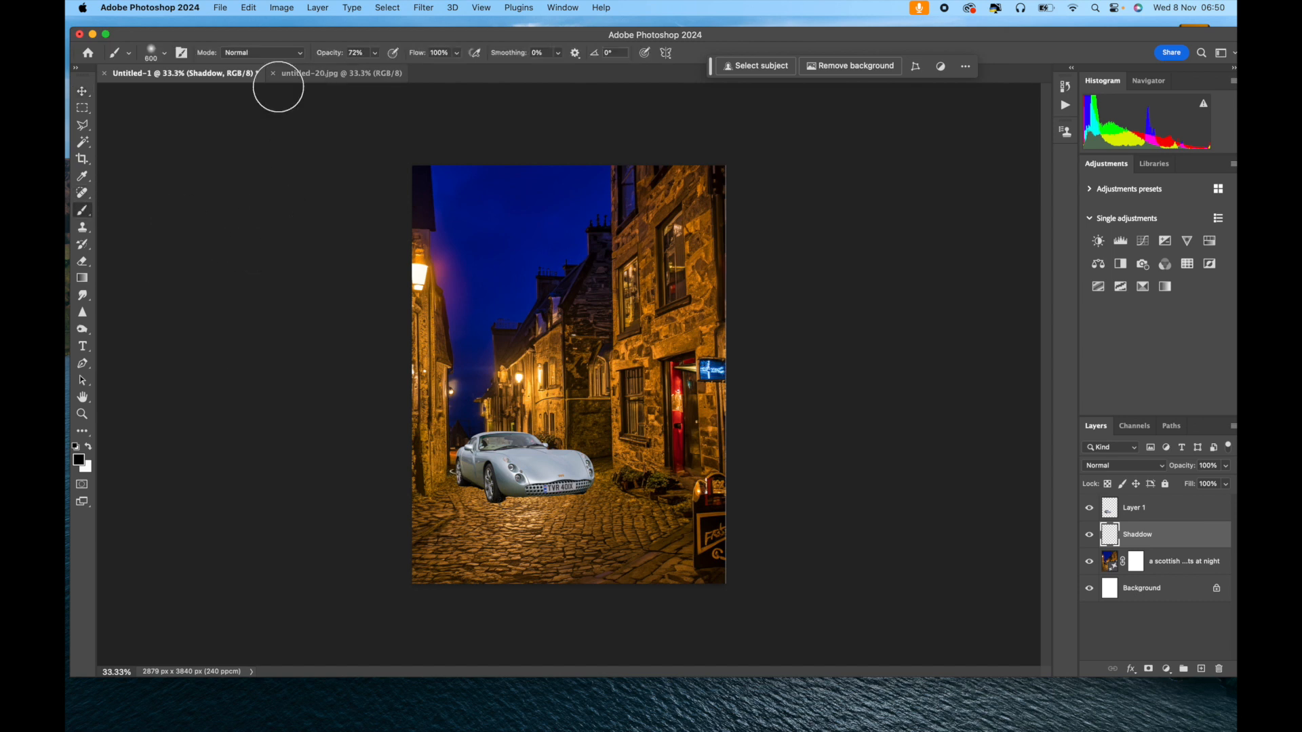
{"action": "key", "text": "bracketleft"}
{"action": "key", "text": "bracketleft"}
{"action": "key", "text": "bracketleft"}
{"action": "key", "text": "bracketright"}
{"action": "key", "text": "bracketright"}
{"action": "key", "text": "bracketright"}
{"action": "key", "text": "bracketleft"}
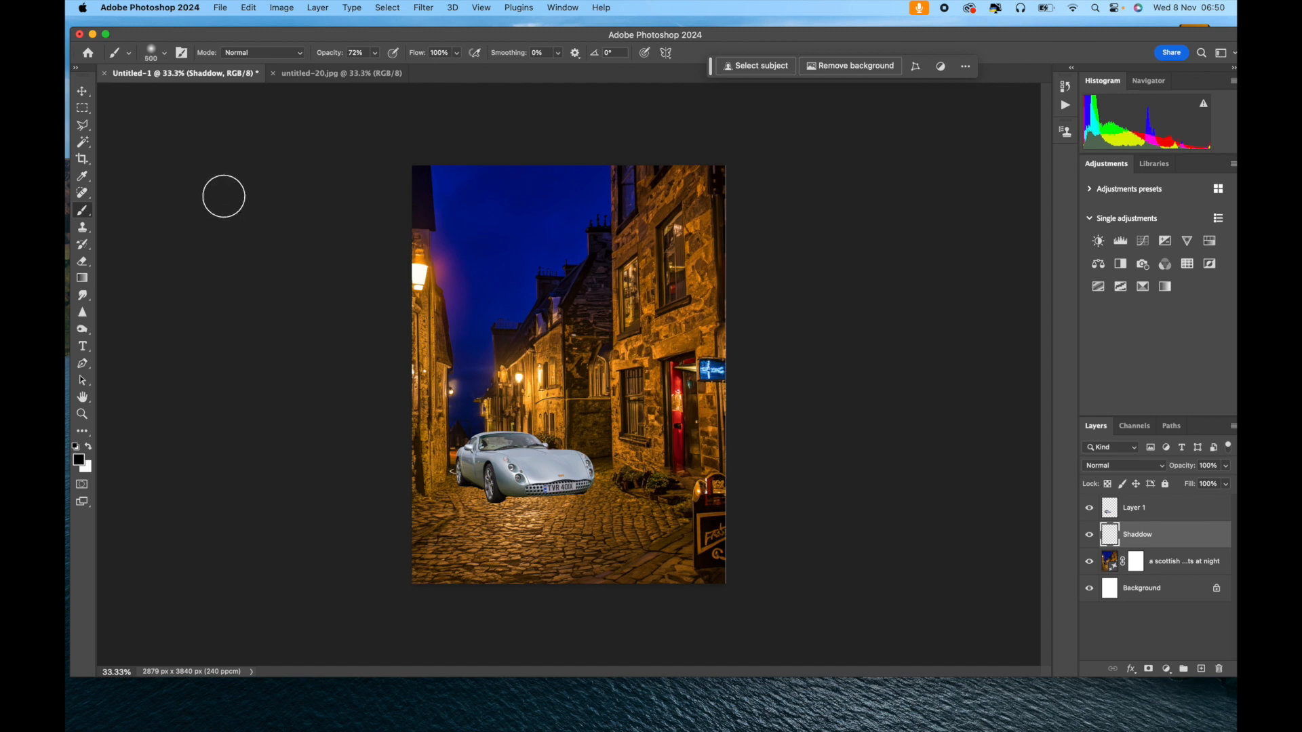
{"action": "left_click", "coordinate": [374, 52]}
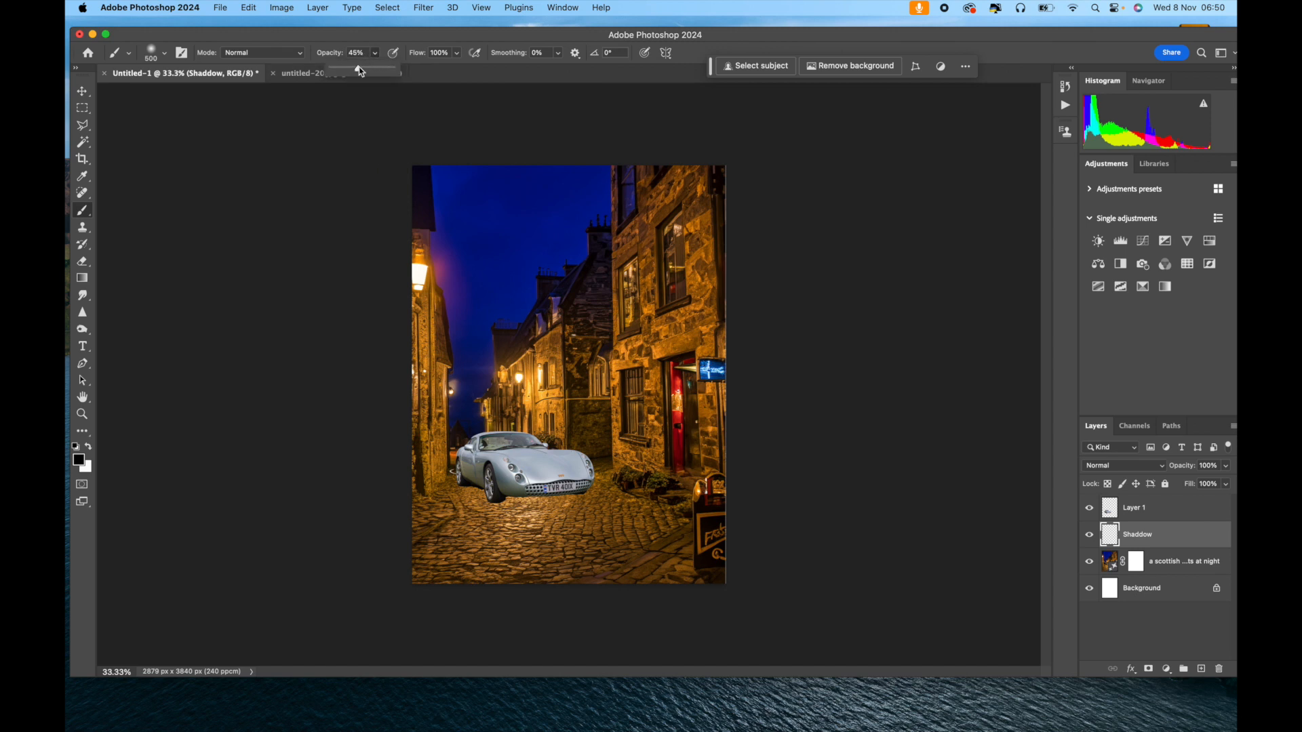
{"action": "left_click", "coordinate": [79, 461]}
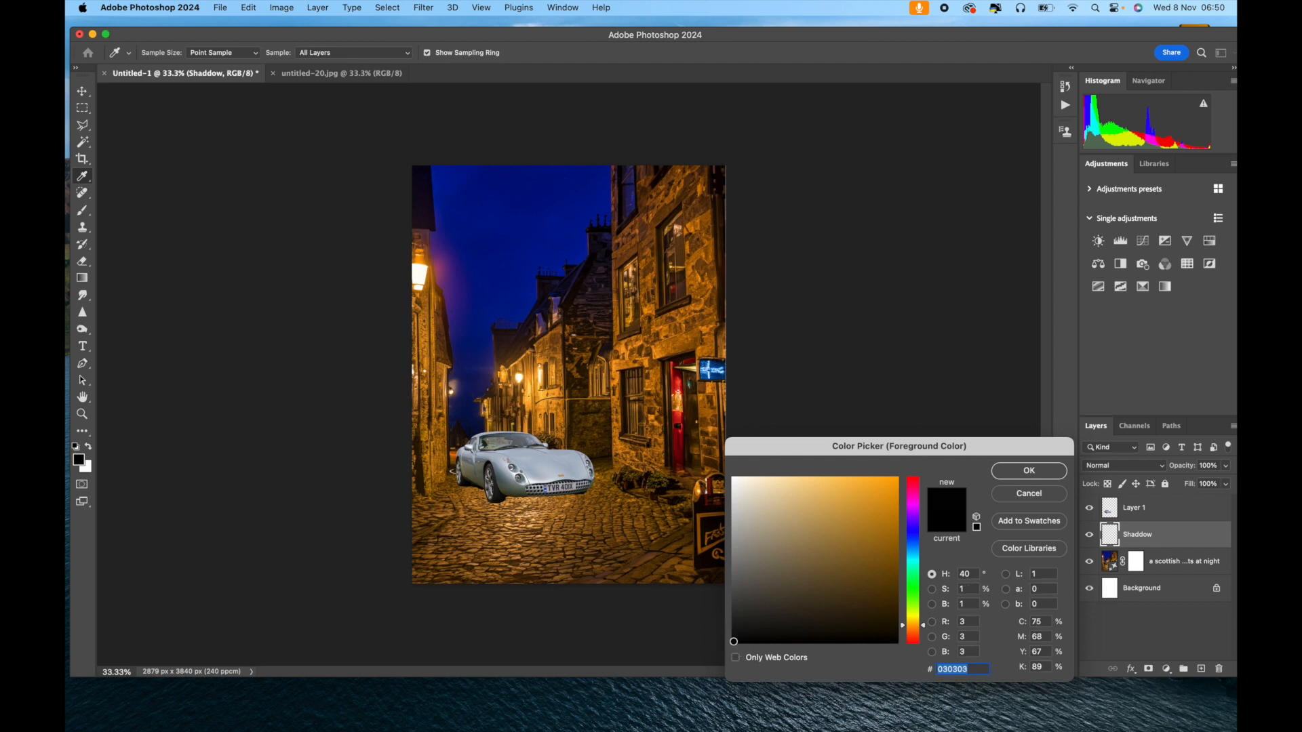
{"action": "left_click", "coordinate": [1021, 471]}
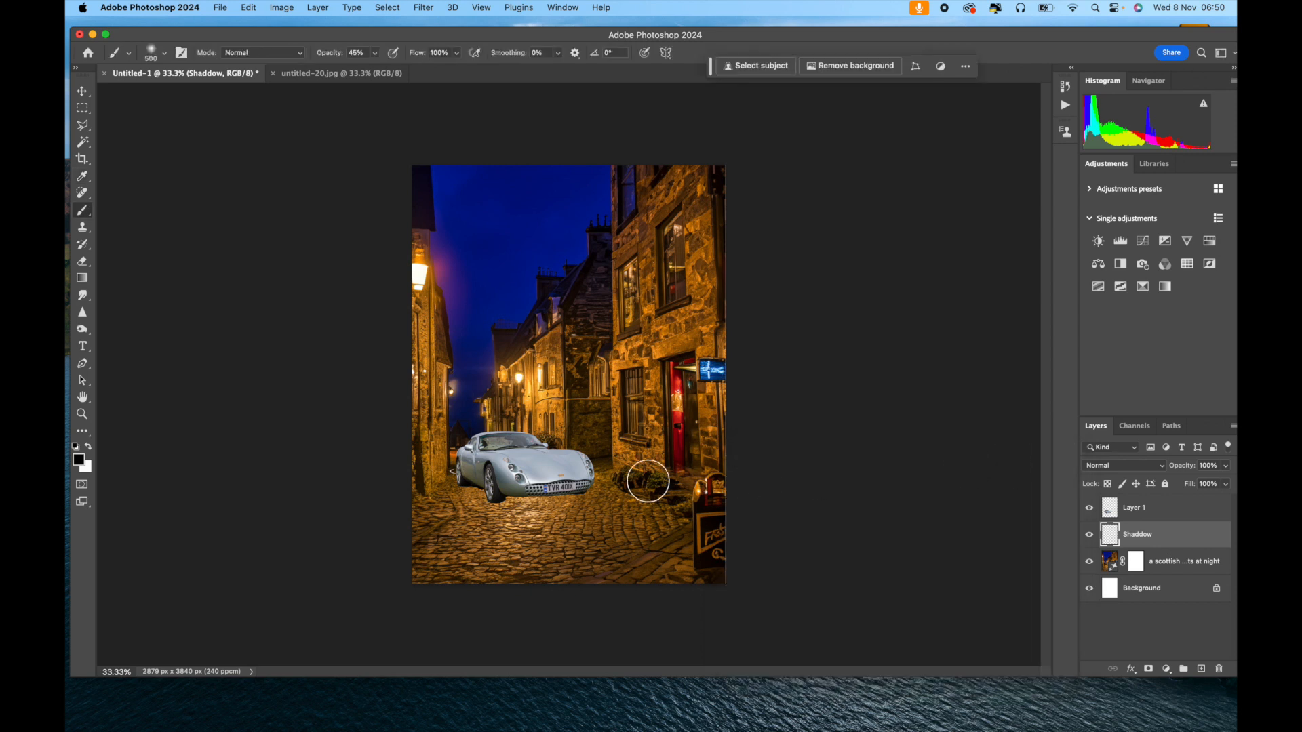
- Paint a soft shadow on the cobbles beneath the car, from the rear wheel to the front bumper
{"action": "key", "text": "]"}
{"action": "key", "text": "]"}
{"action": "key", "text": "]"}
{"action": "key", "text": "]"}
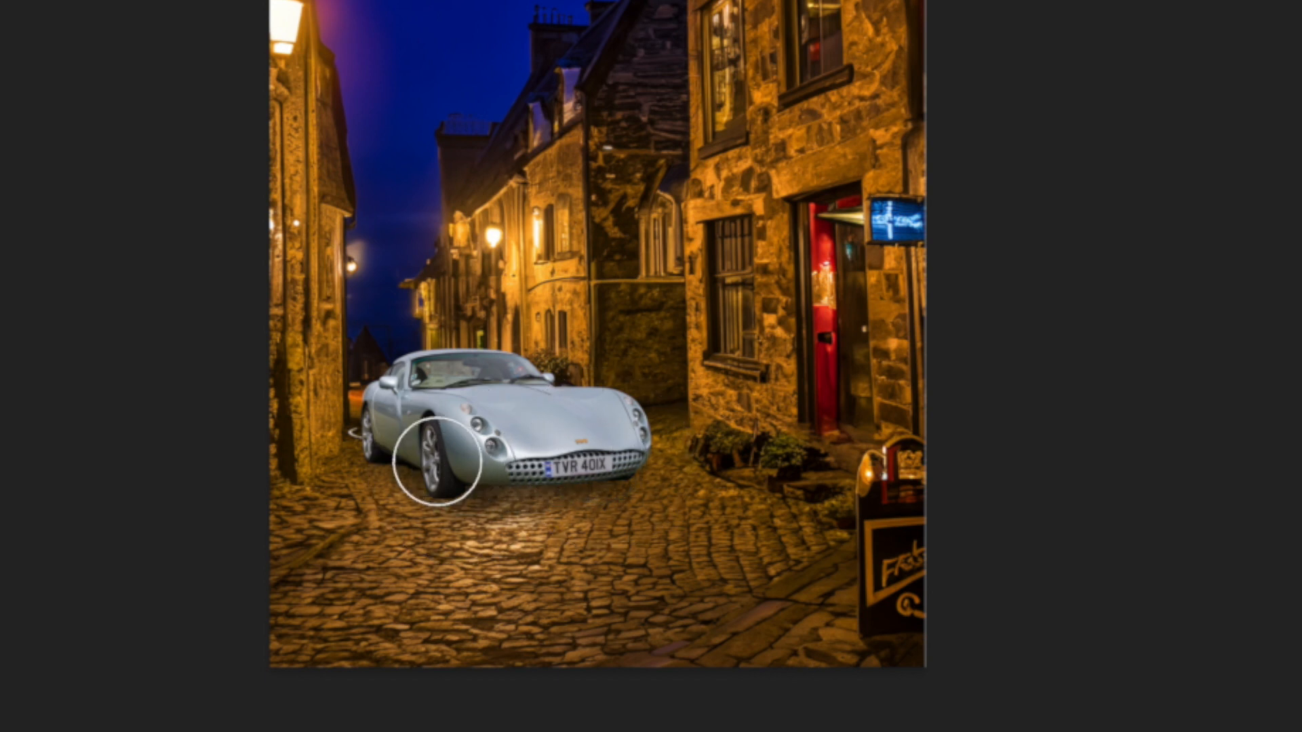
{"action": "left_click_drag", "start_coordinate": [390, 457], "coordinate": [458, 467]}
{"action": "mouse_move", "coordinate": [457, 466]}
{"action": "left_mouse_down"}
{"action": "mouse_move", "coordinate": [503, 479]}
{"action": "mouse_move", "coordinate": [604, 465]}
{"action": "mouse_move", "coordinate": [613, 494]}
{"action": "mouse_move", "coordinate": [549, 498]}
{"action": "left_mouse_up"}
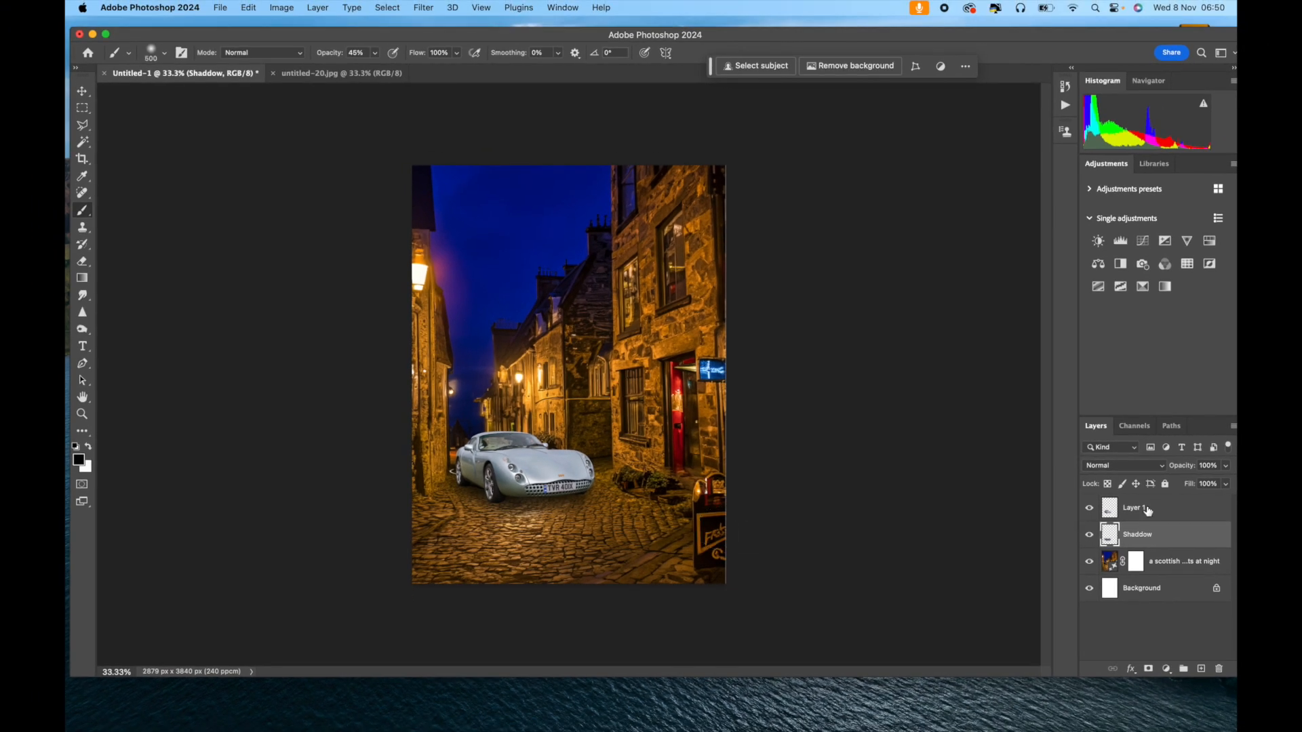
- Add a Curves adjustment layer above the car layer and clip it to the car
{"action": "left_click", "coordinate": [1147, 511]}
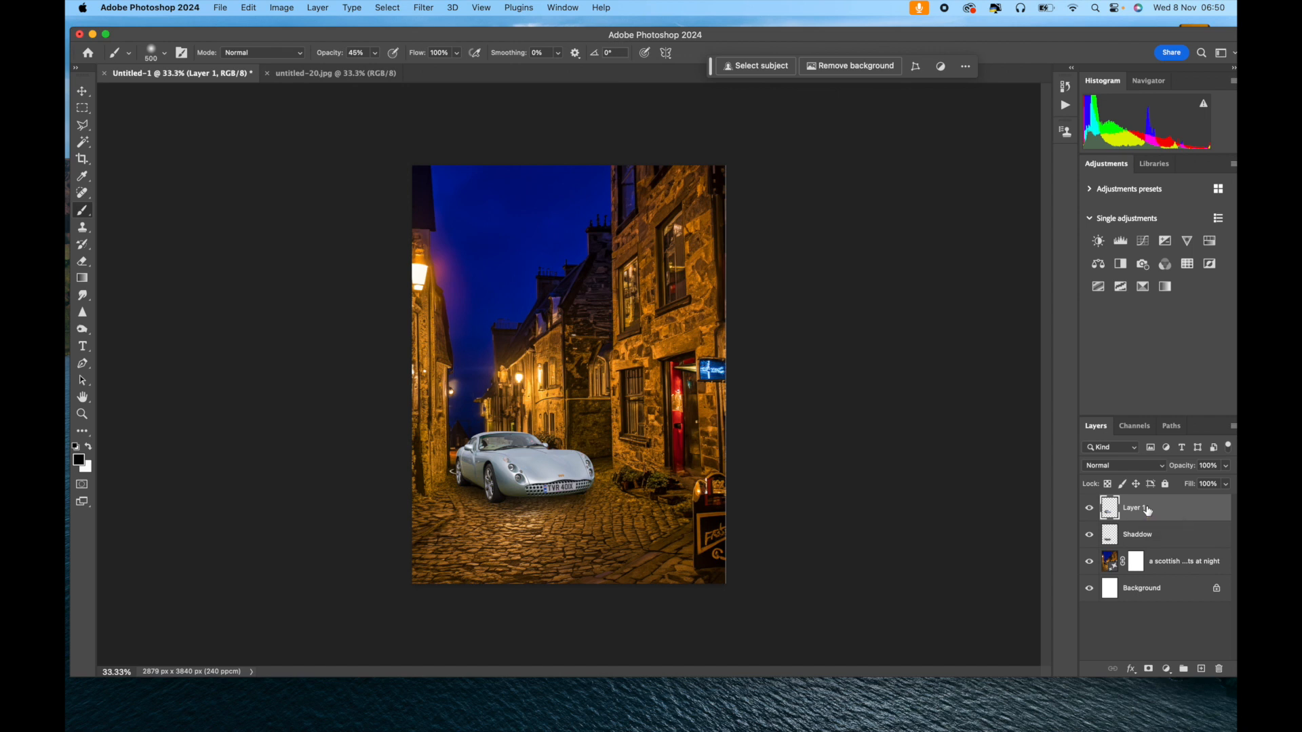
{"action": "left_click", "coordinate": [1143, 242]}
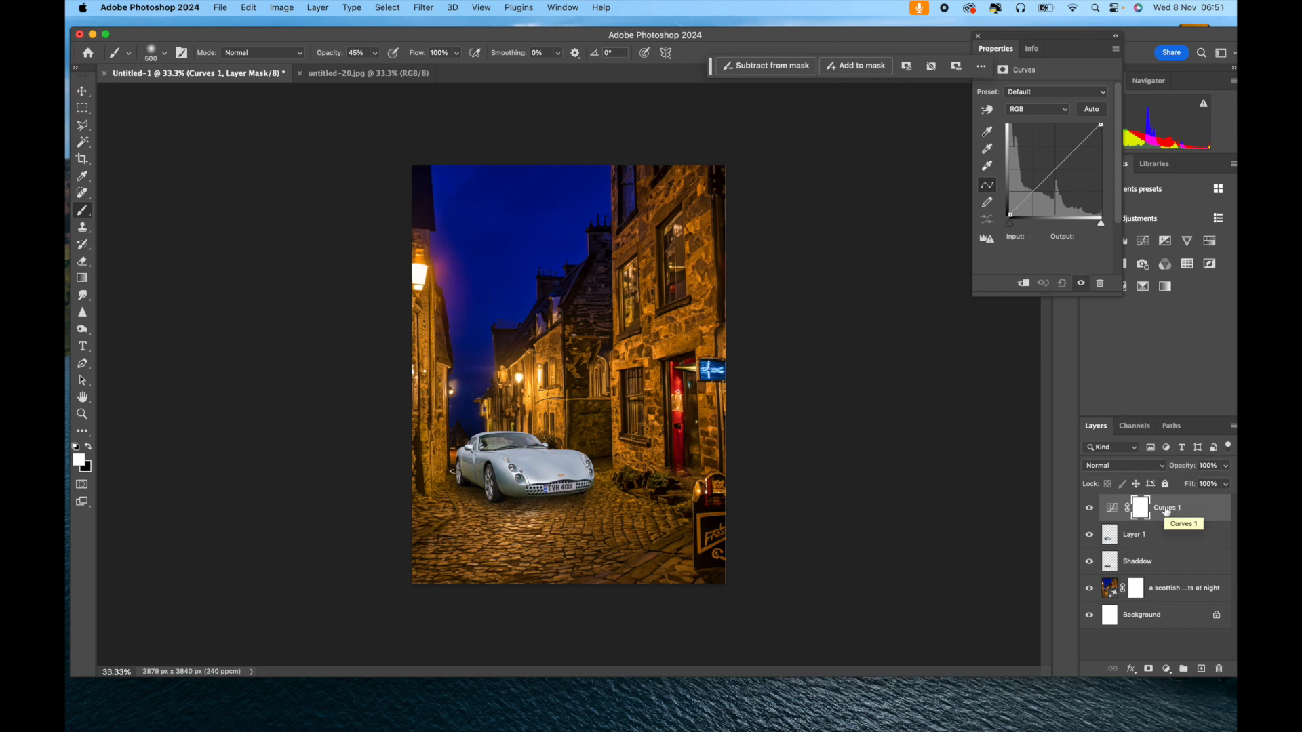
{"action": "right_click", "coordinate": [1167, 510]}
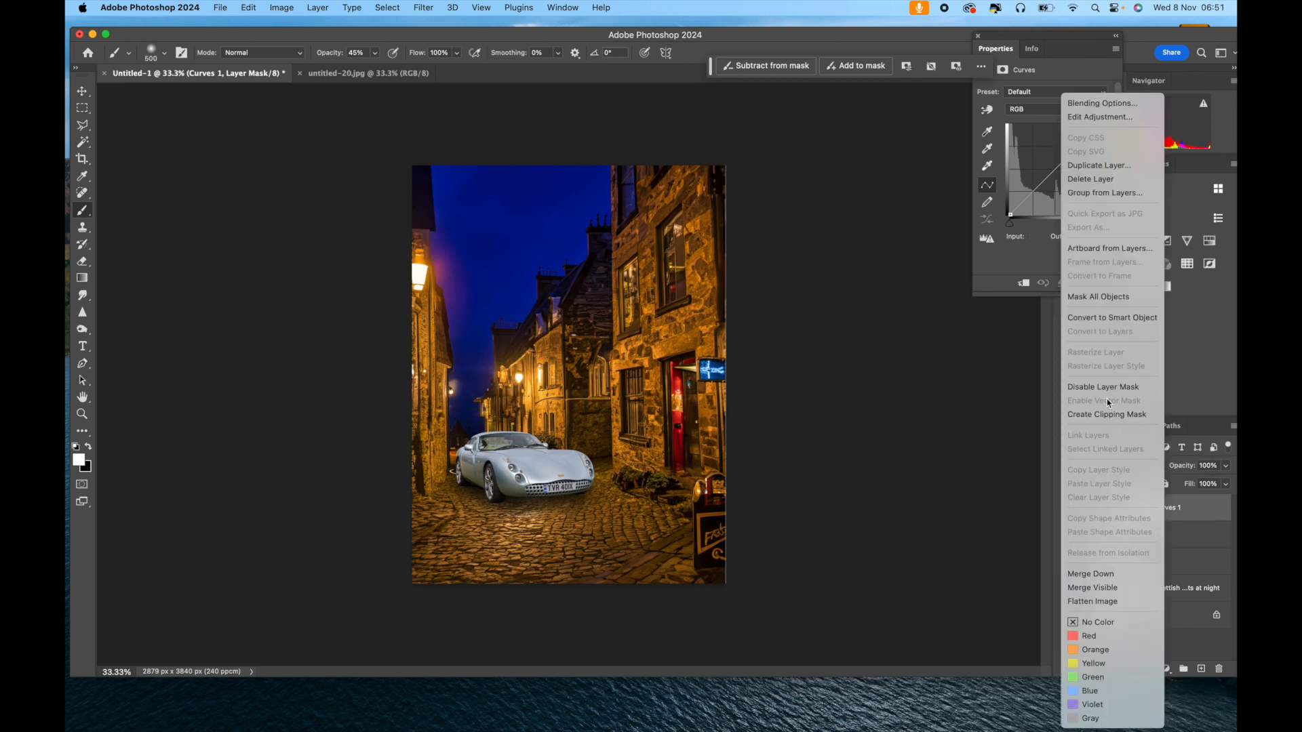
{"action": "left_click", "coordinate": [1107, 418]}
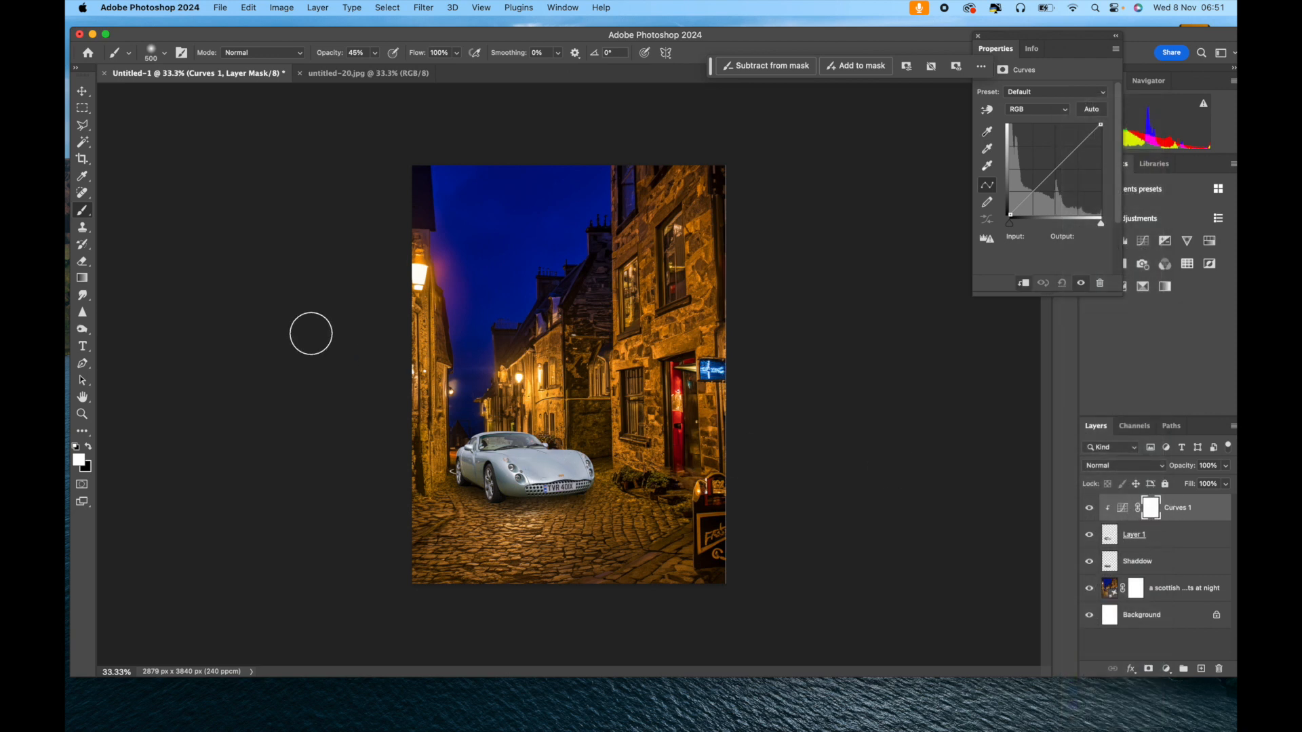
- Darken the car by pulling the RGB curve down, including a lower point at input 83, output 26
{"action": "left_click", "coordinate": [82, 90]}
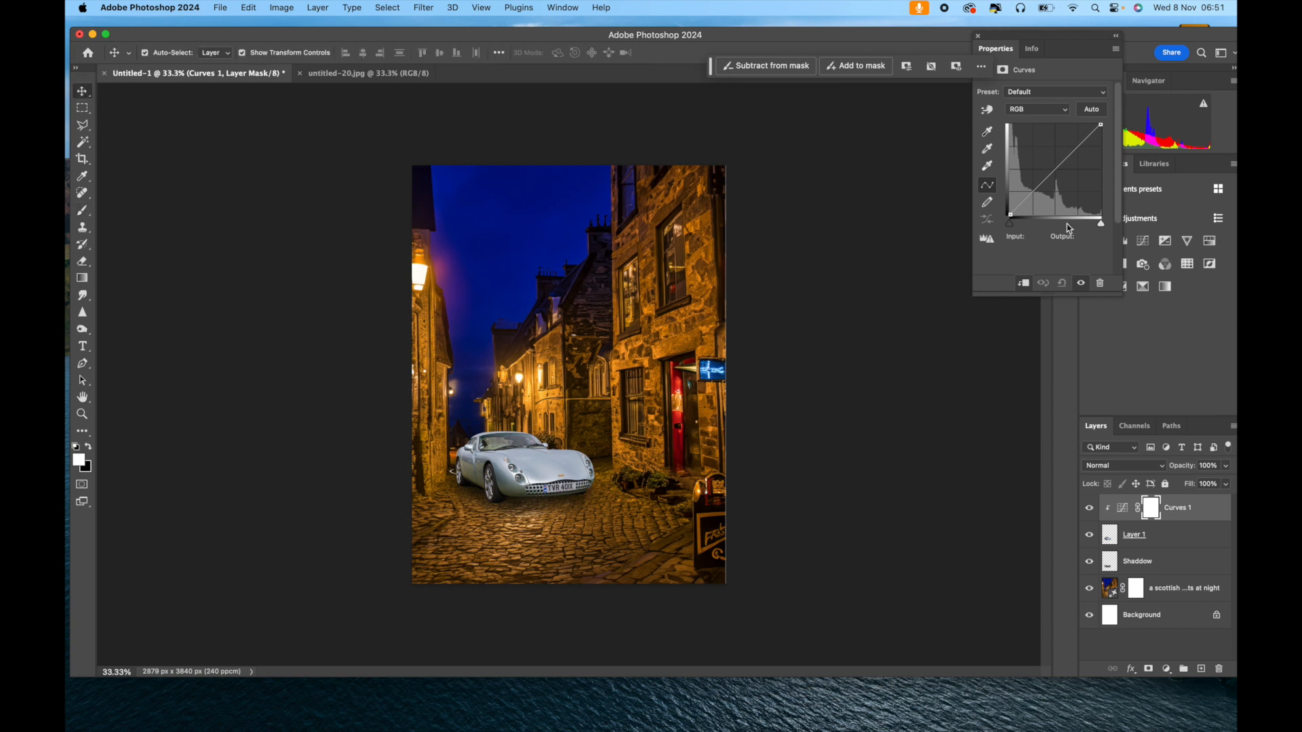
{"action": "left_click_drag", "start_coordinate": [1010, 217], "coordinate": [1029, 214]}
{"action": "mouse_move", "coordinate": [1063, 168]}
{"action": "left_mouse_down"}
{"action": "mouse_move", "coordinate": [1056, 195]}
{"action": "mouse_move", "coordinate": [1074, 173]}
{"action": "left_mouse_up"}
{"action": "left_click_drag", "start_coordinate": [1039, 210], "coordinate": [1039, 205]}
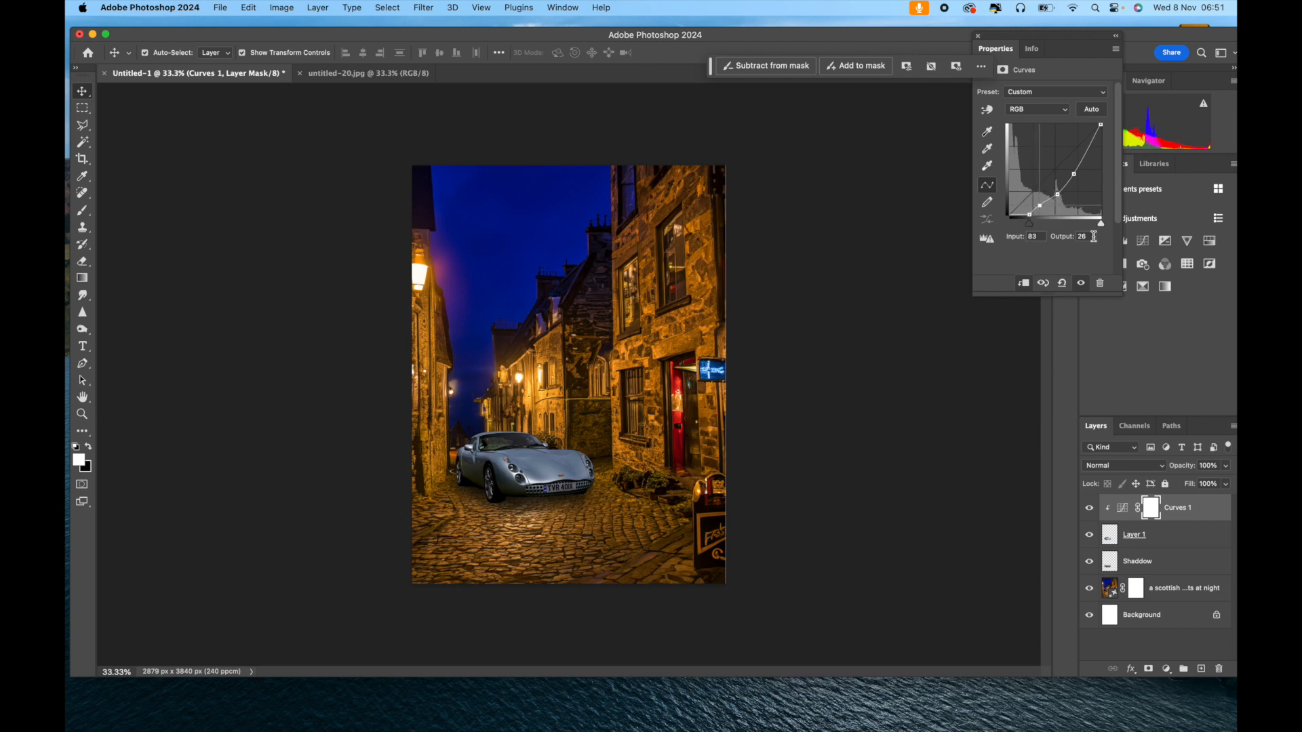
{"action": "left_click", "coordinate": [978, 36]}
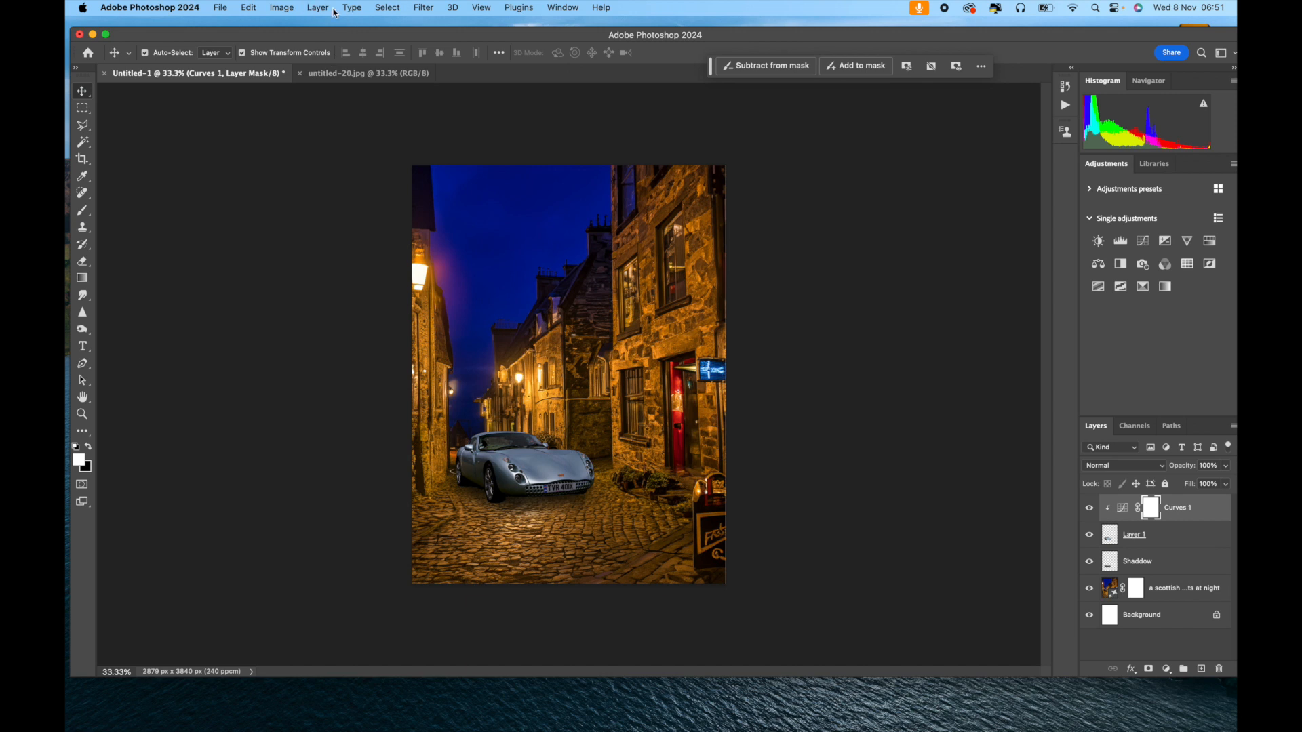
- Flatten the image and open it in the Camera Raw Filter
{"action": "left_click", "coordinate": [318, 8]}
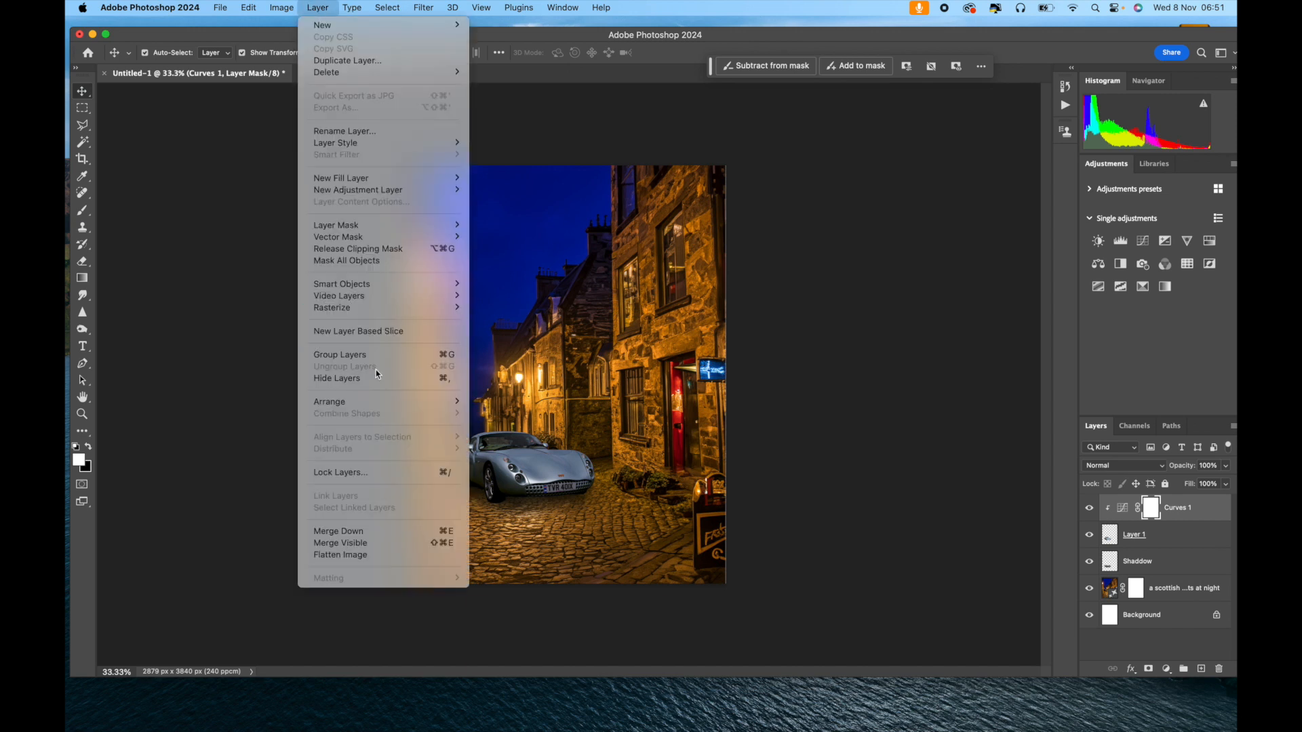
{"action": "left_click", "coordinate": [372, 555]}
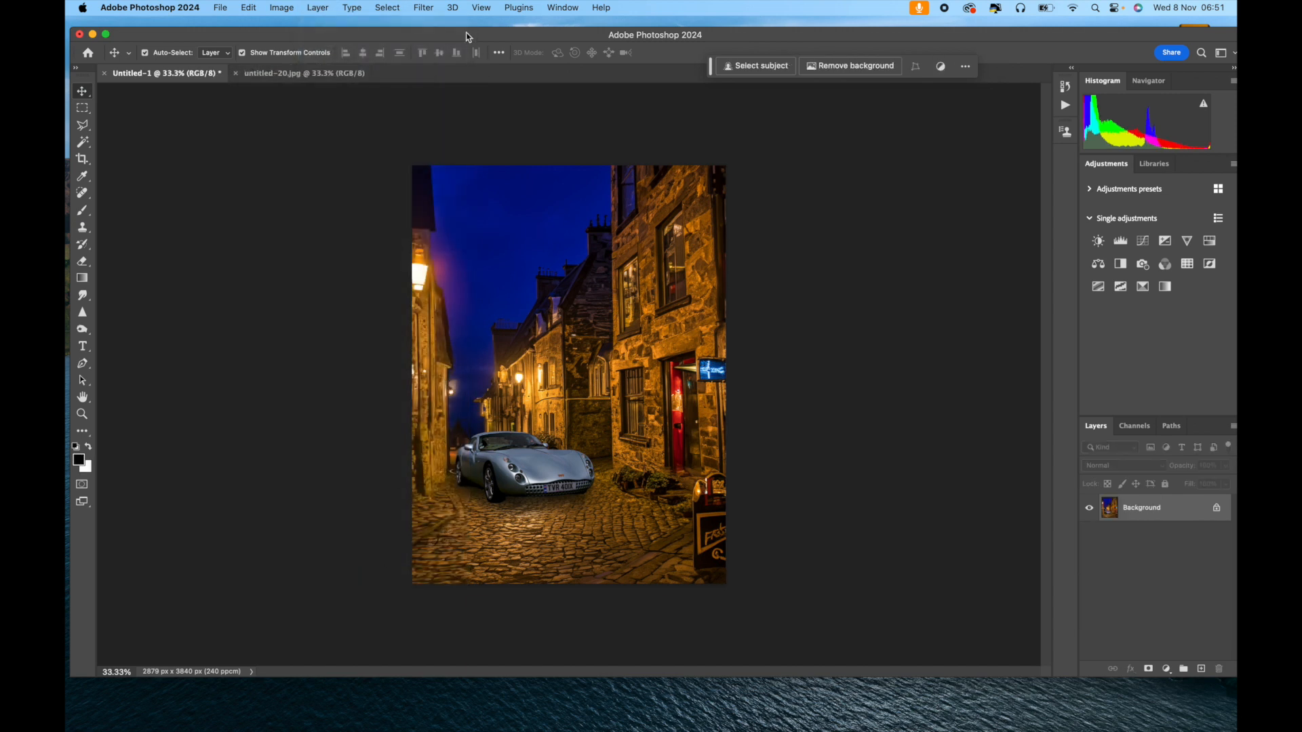
{"action": "left_click", "coordinate": [423, 8]}
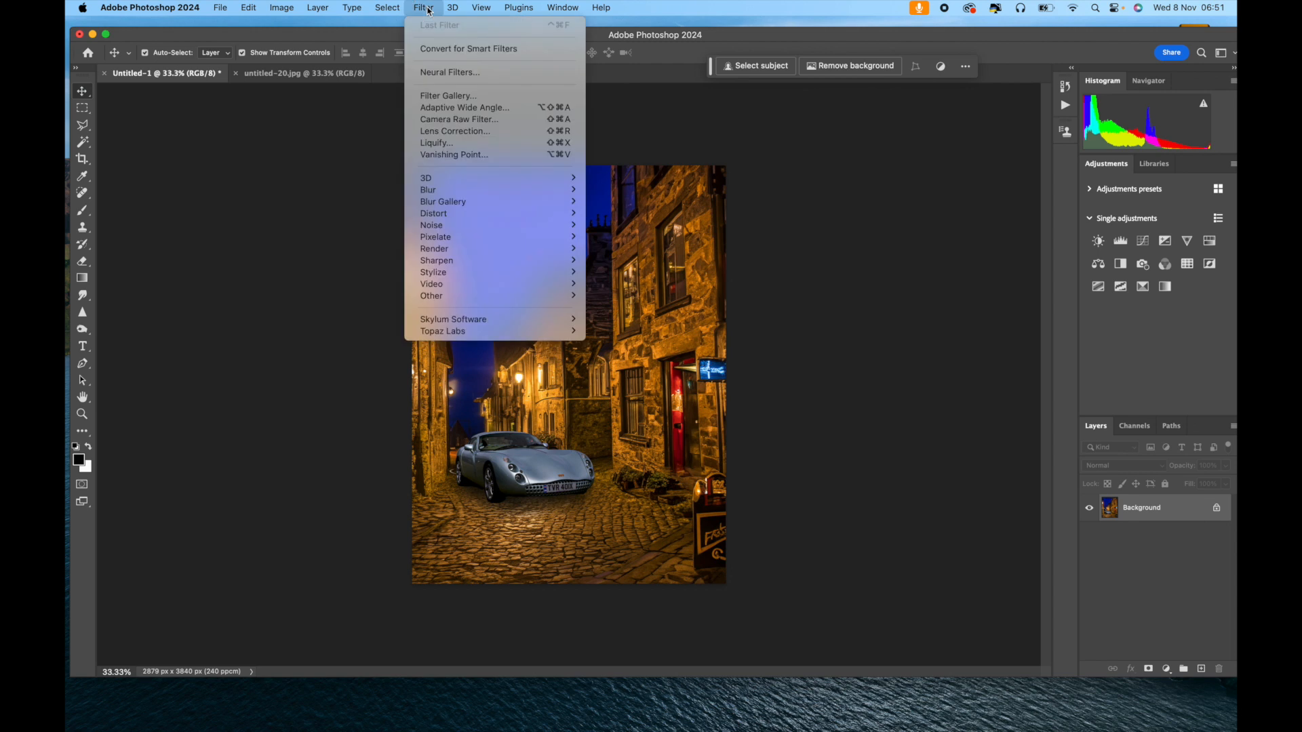
{"action": "left_click", "coordinate": [466, 121]}
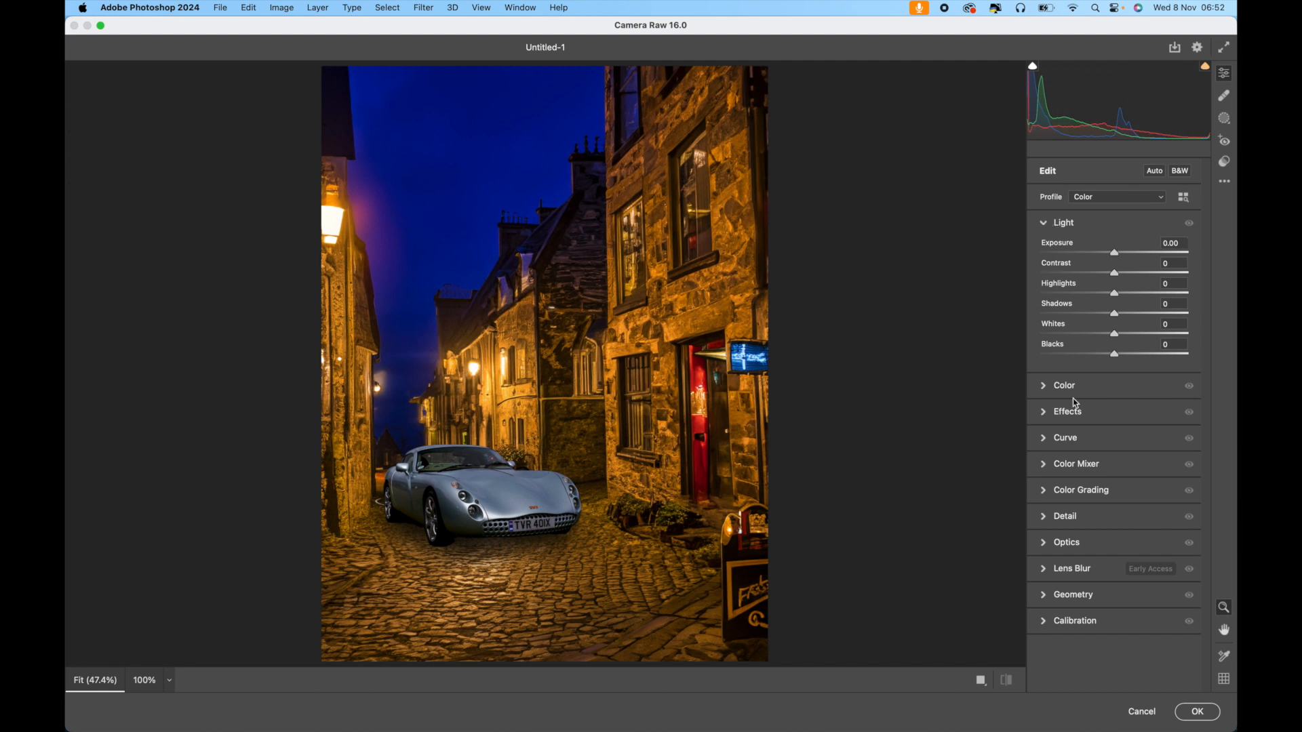
- Set the Color Mixer saturation to Reds -10, Oranges -31, Yellows -42, Greens -26, Aquas -100, Blues -2, Purples -61 and Magentas -47
{"action": "left_click", "coordinate": [1046, 392]}
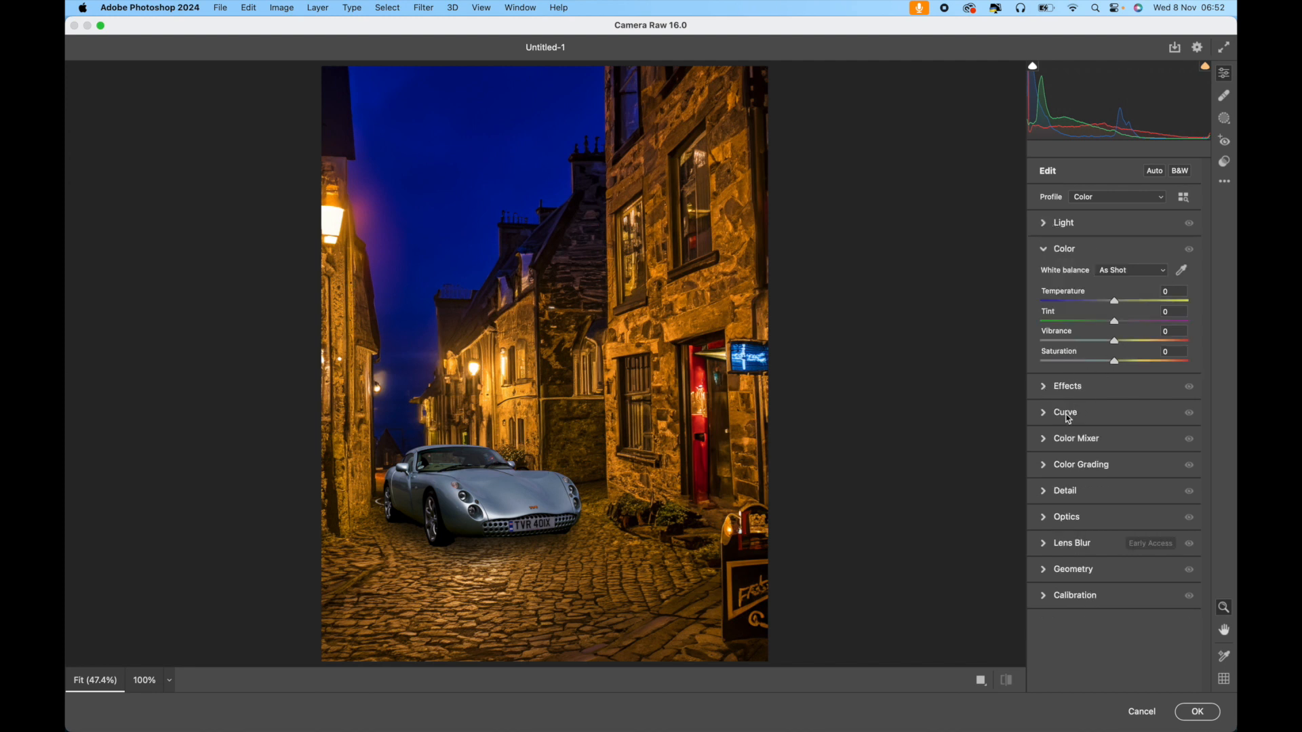
{"action": "left_click", "coordinate": [1043, 439]}
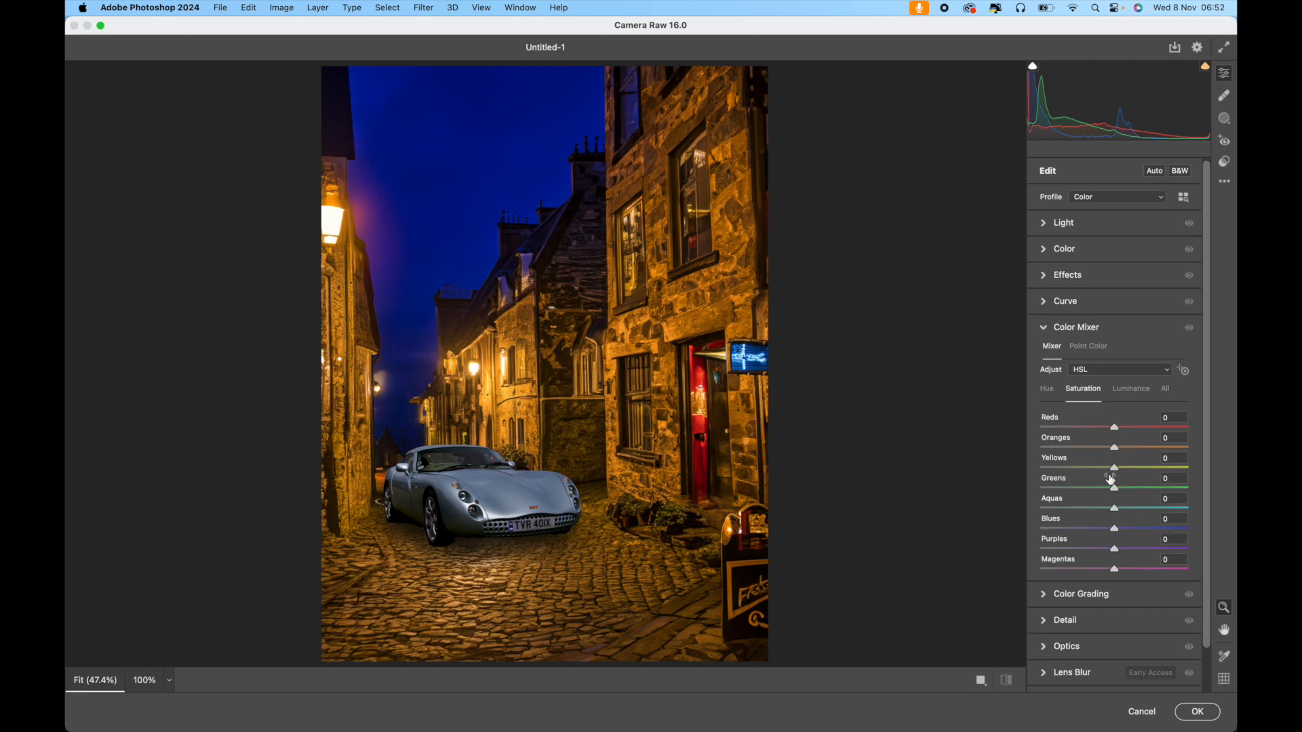
{"action": "left_click_drag", "start_coordinate": [1119, 470], "coordinate": [1109, 435]}
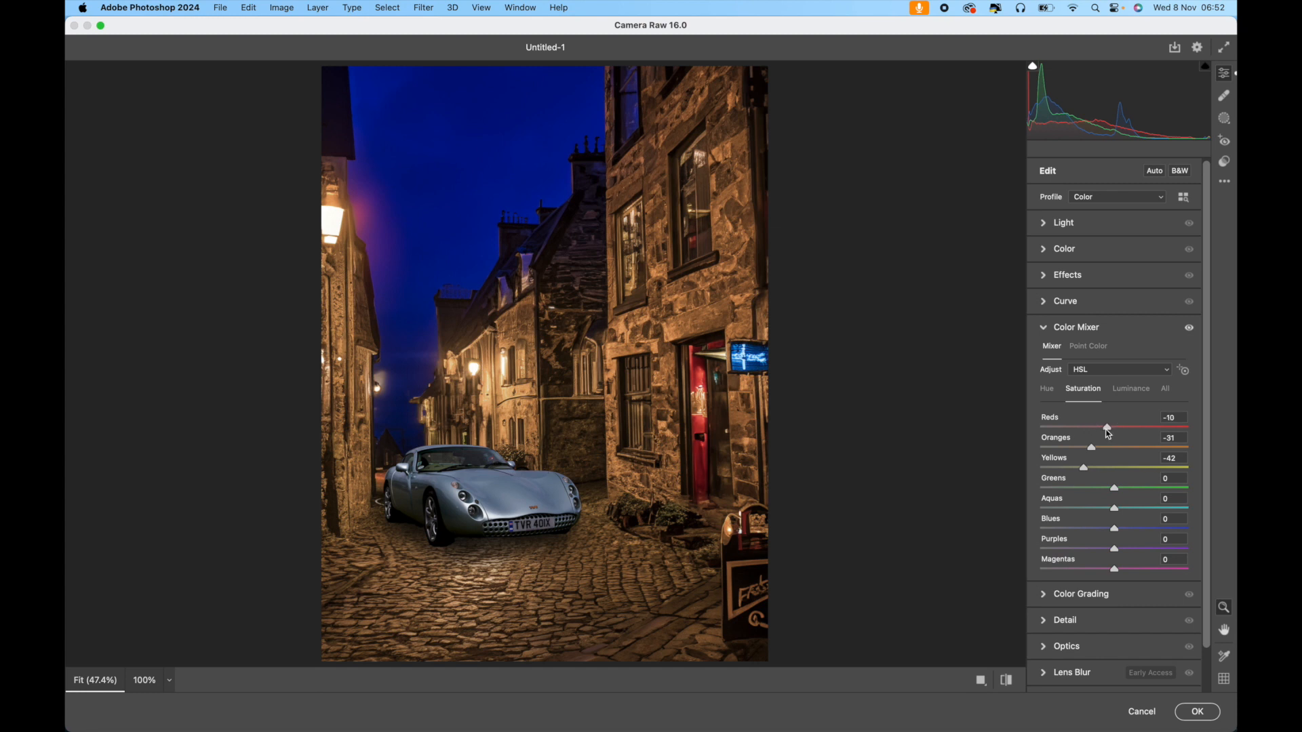
{"action": "left_click_drag", "start_coordinate": [1113, 487], "coordinate": [990, 526]}
{"action": "left_click_drag", "start_coordinate": [1115, 534], "coordinate": [1022, 561]}
{"action": "left_click_drag", "start_coordinate": [1122, 558], "coordinate": [1078, 581]}
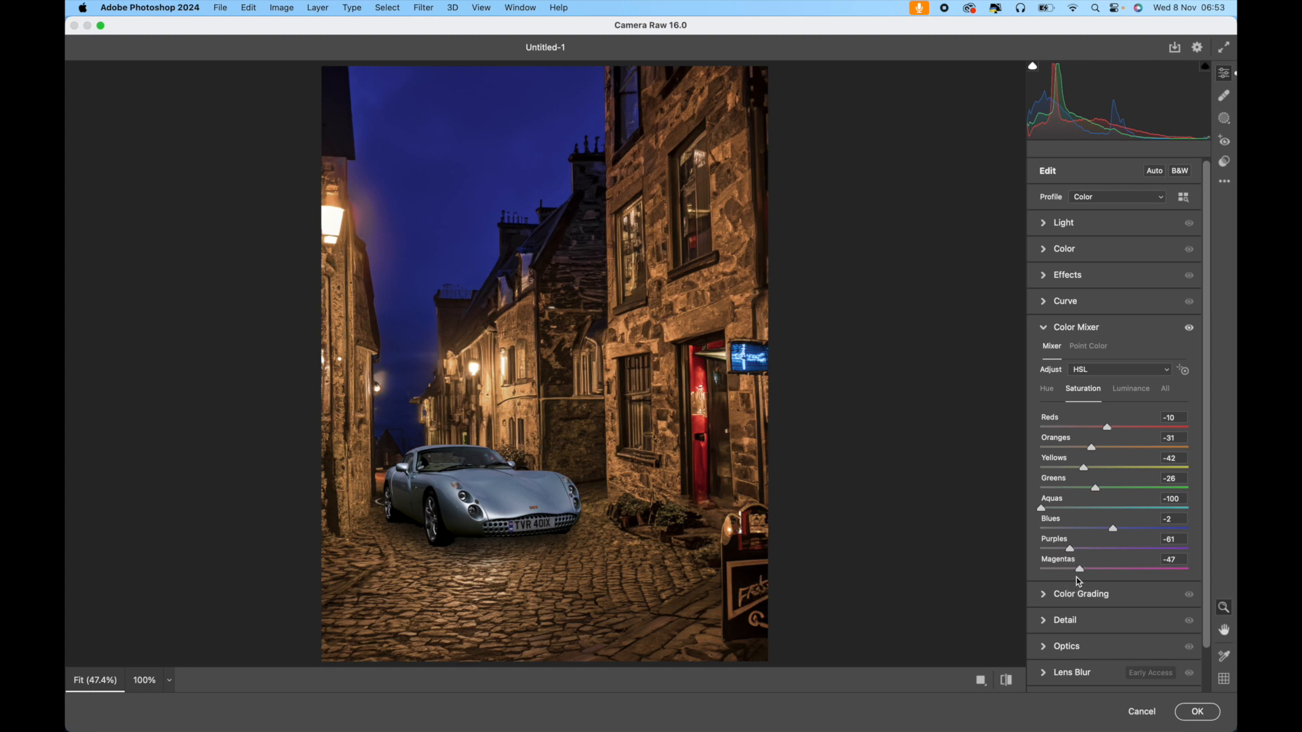
- Lower the Oranges saturation to -49 and create a mask that selects the sky
{"action": "mouse_move", "coordinate": [1088, 453]}
{"action": "left_mouse_down"}
{"action": "mouse_move", "coordinate": [1068, 450]}
{"action": "mouse_move", "coordinate": [1080, 451]}
{"action": "left_mouse_up"}
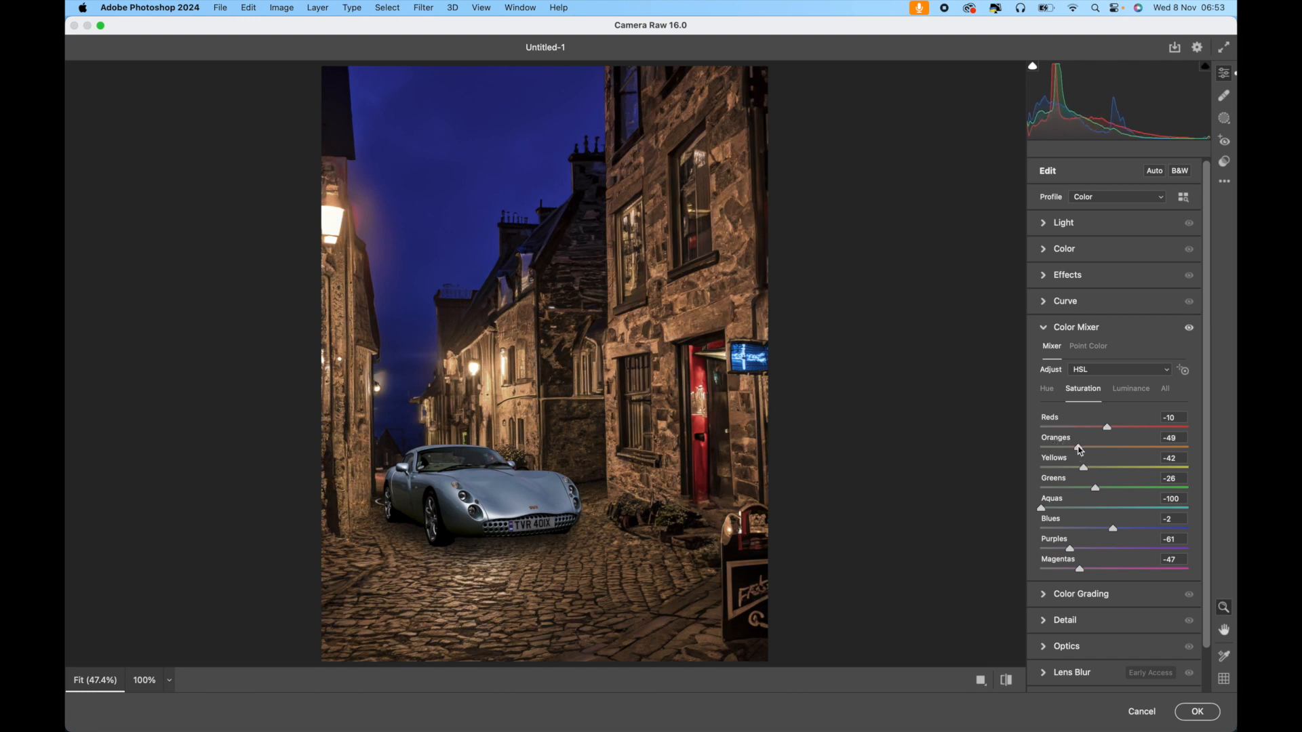
{"action": "left_click", "coordinate": [1224, 118]}
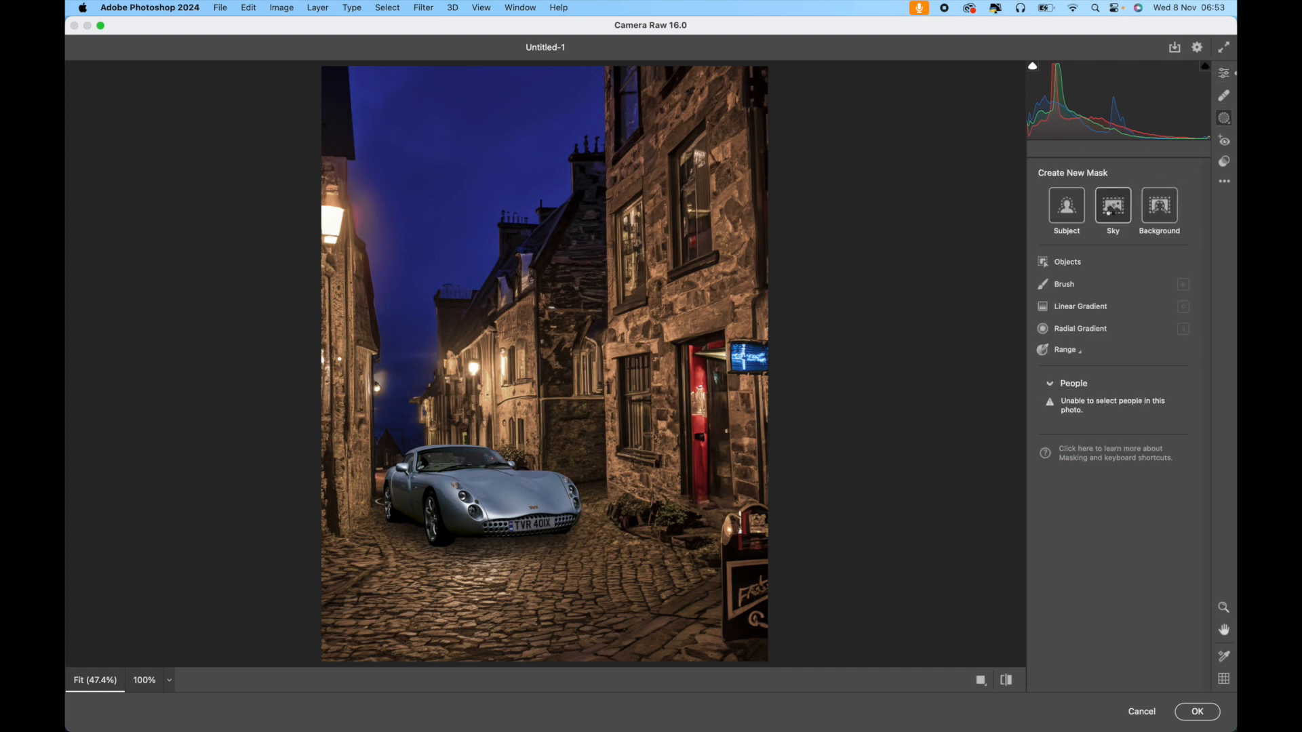
{"action": "left_click", "coordinate": [1113, 208]}
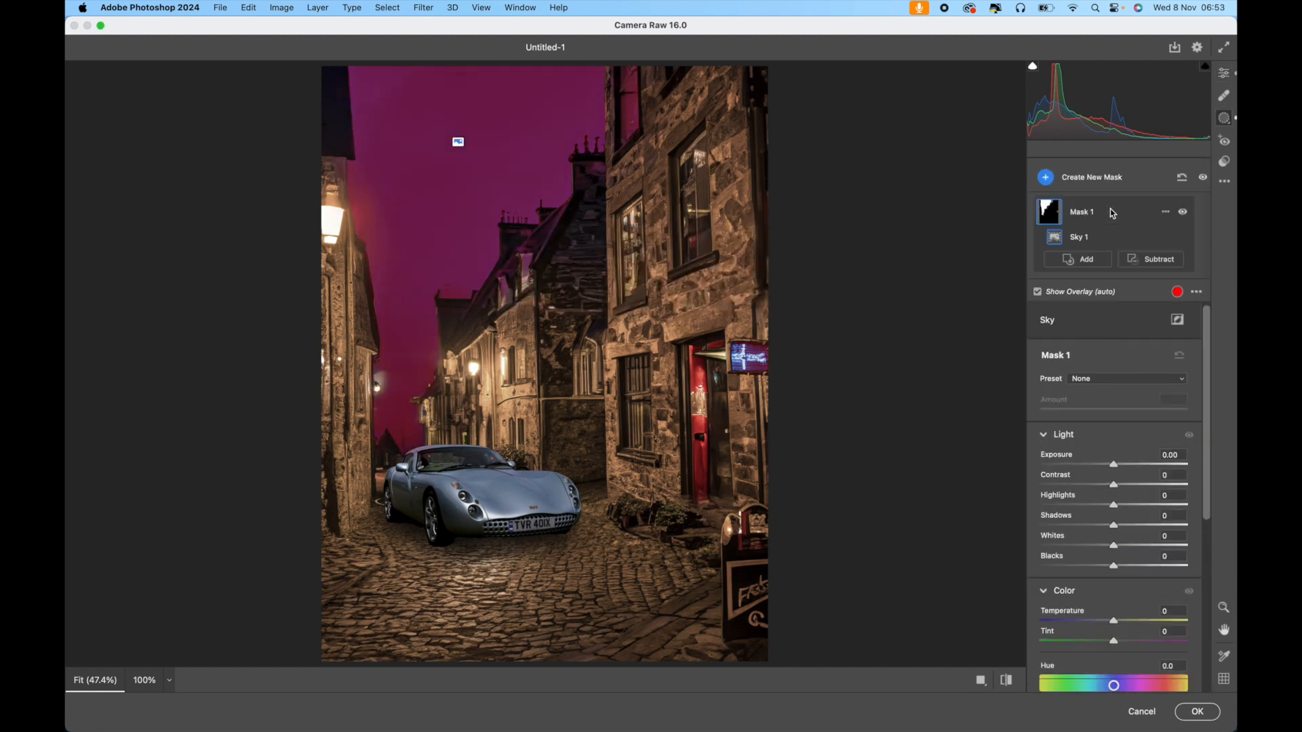
- Darken and desaturate the sky mask with exposure -0.70 and saturation -61
{"action": "scroll", "coordinate": [1117, 605], "scroll_direction": "down", "scroll_amount": 5}
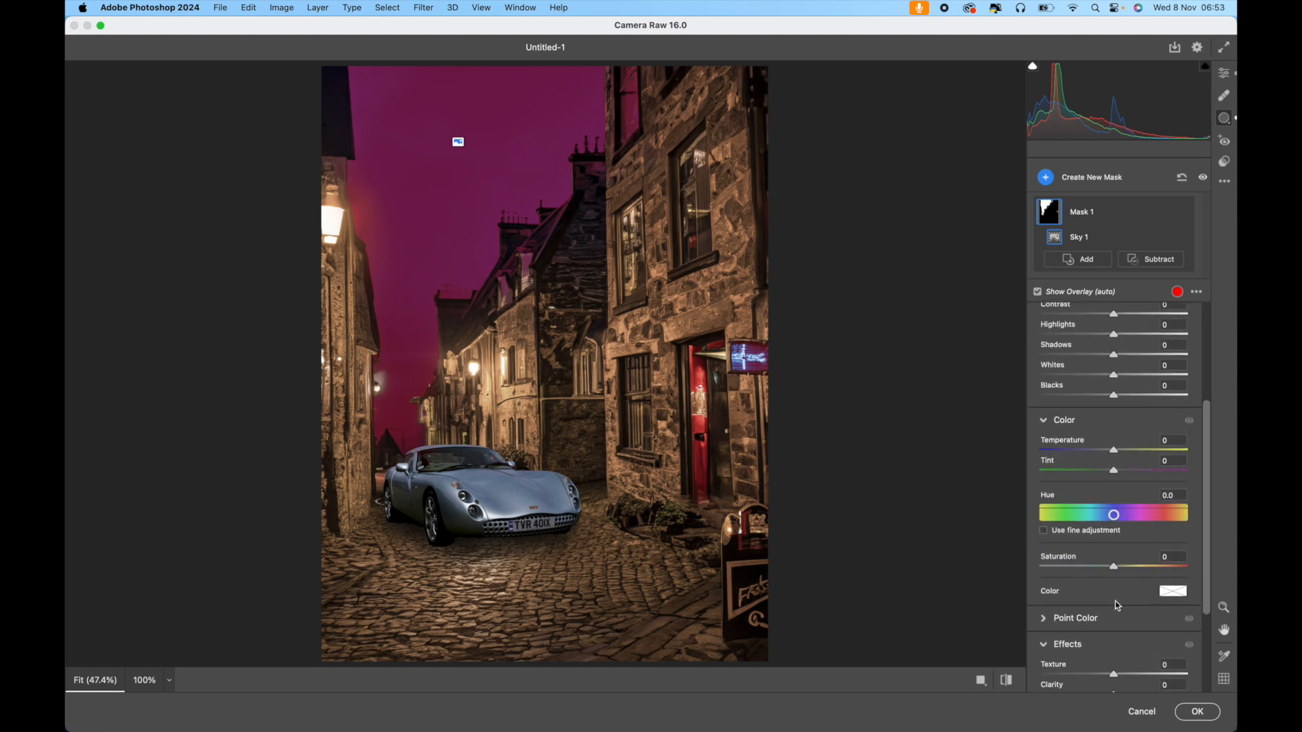
{"action": "left_click_drag", "start_coordinate": [1114, 541], "coordinate": [1086, 539]}
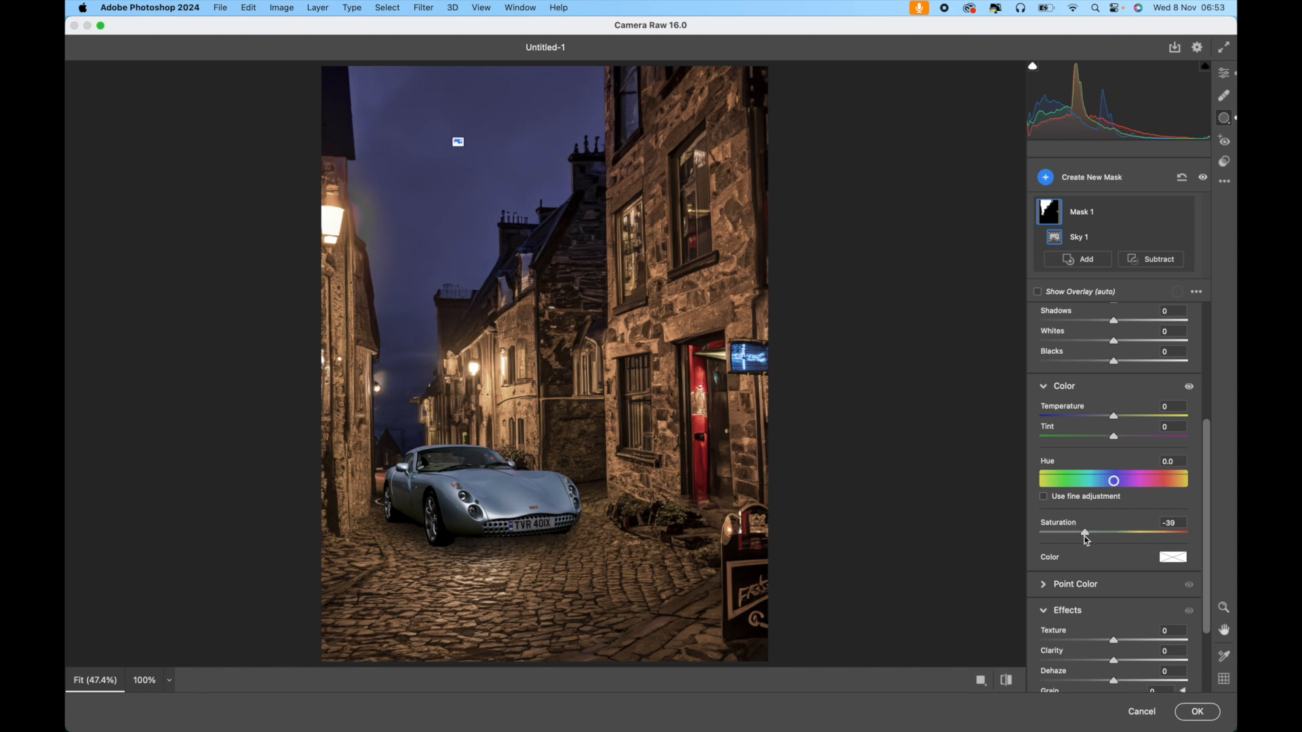
{"action": "scroll", "coordinate": [1123, 346], "scroll_direction": "up", "scroll_amount": 5}
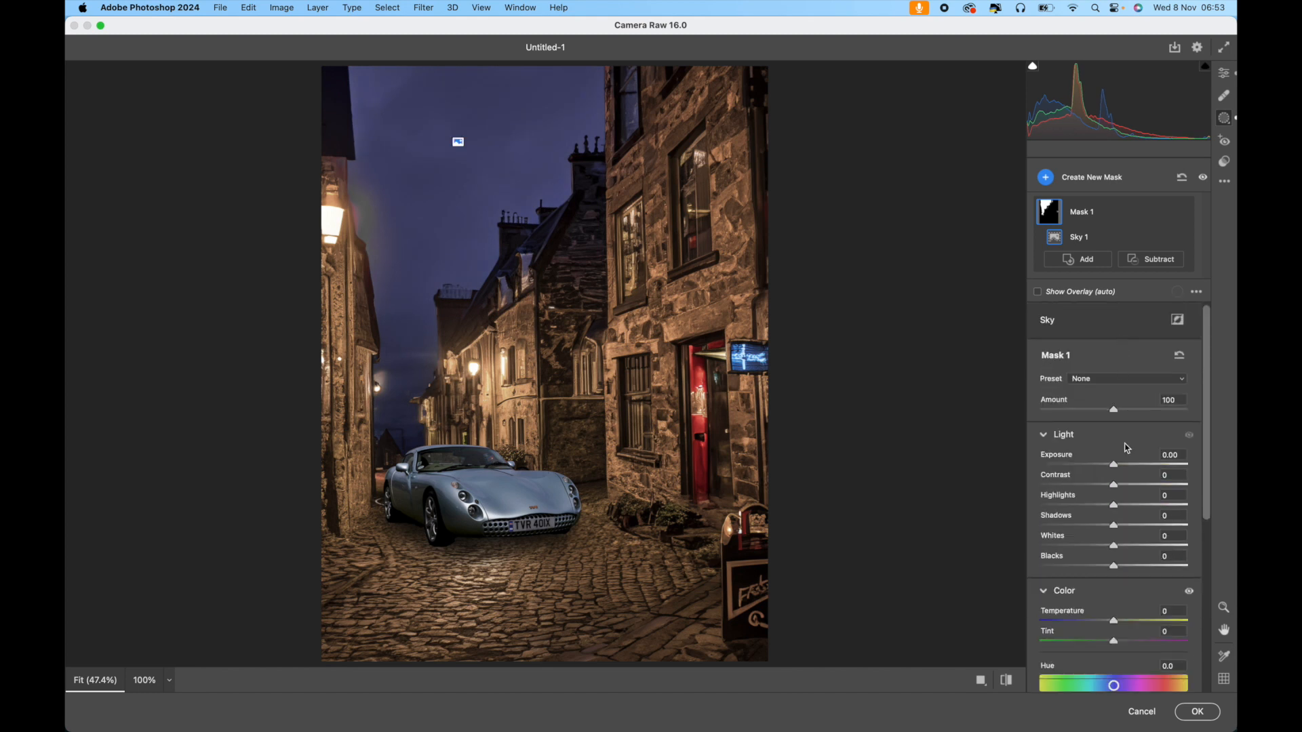
{"action": "left_click_drag", "start_coordinate": [1116, 468], "coordinate": [1104, 468]}
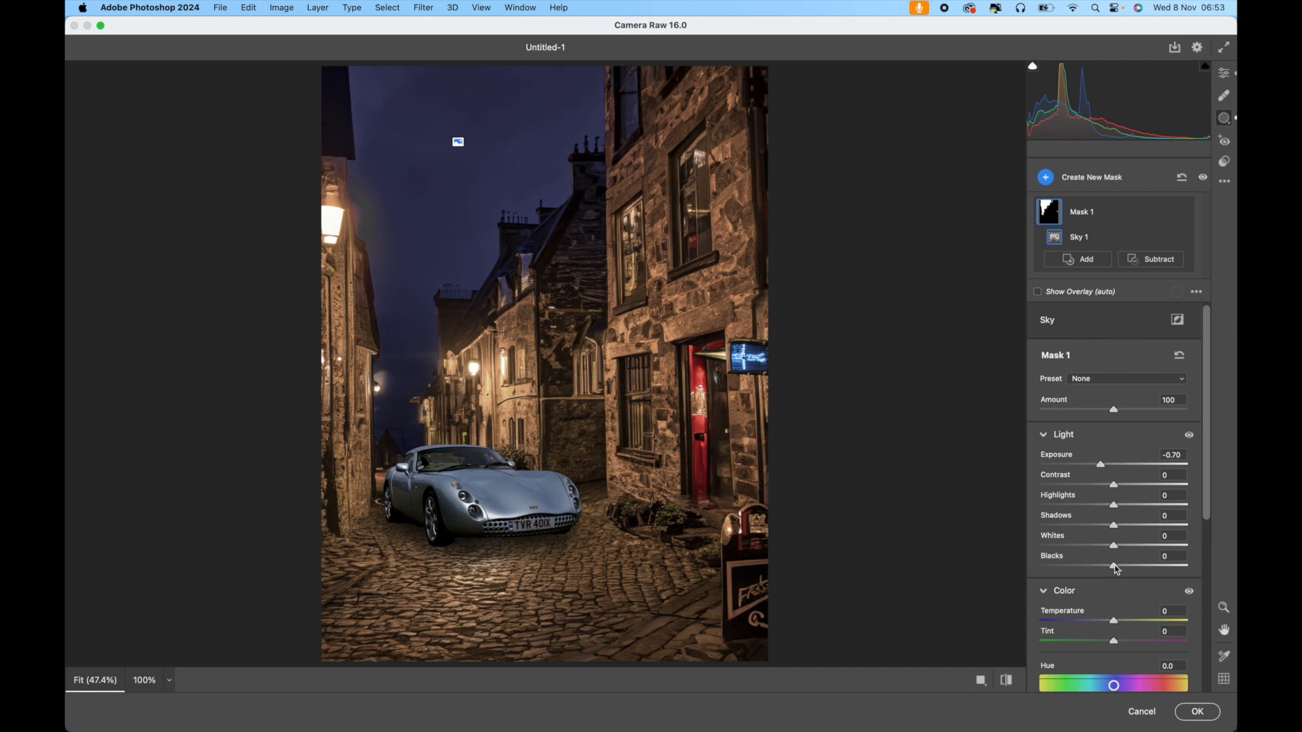
{"action": "scroll", "coordinate": [1115, 573], "scroll_direction": "down", "scroll_amount": 3}
{"action": "scroll", "coordinate": [1108, 586], "scroll_direction": "down", "scroll_amount": 2}
{"action": "left_click_drag", "start_coordinate": [1086, 581], "coordinate": [1070, 587]}
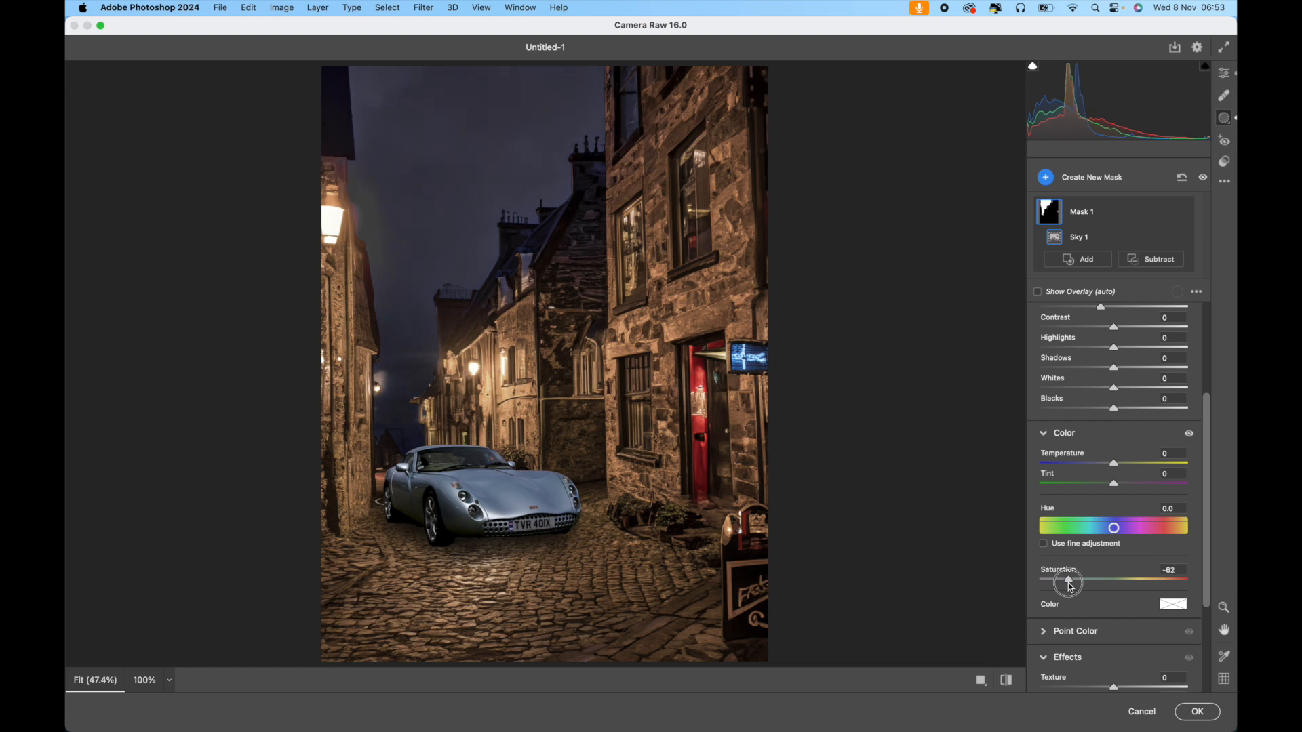
{"action": "left_click_drag", "start_coordinate": [1071, 587], "coordinate": [1071, 588]}
{"action": "scroll", "coordinate": [1085, 438], "scroll_direction": "up", "scroll_amount": 5}
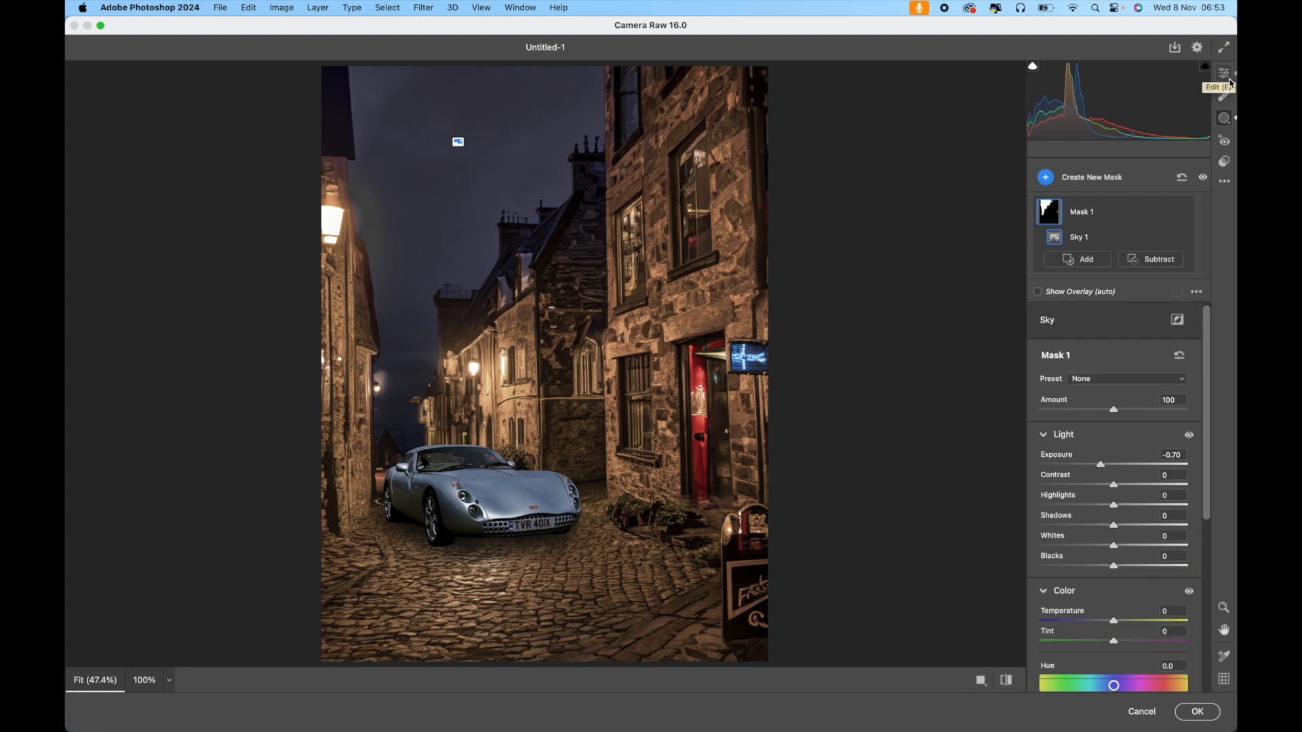
- Create a new brush mask and paint it over the whole car
{"action": "left_click", "coordinate": [1046, 179]}
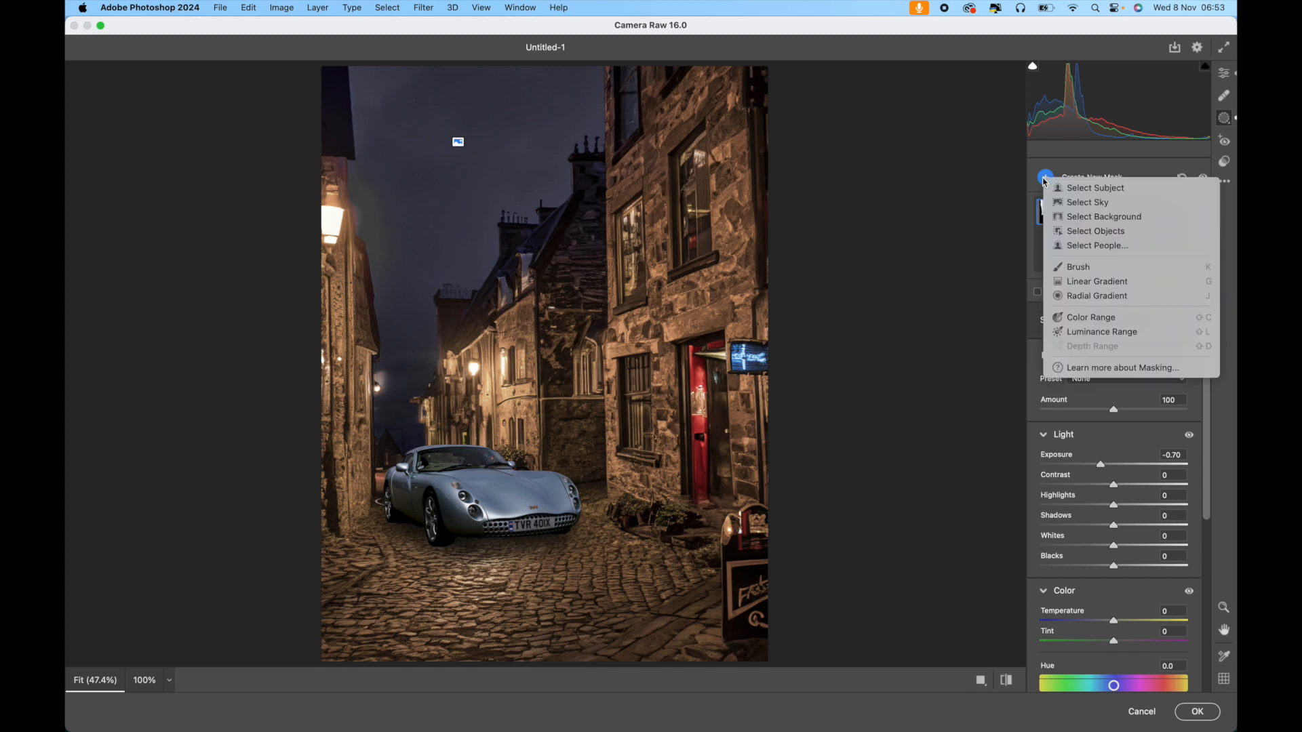
{"action": "left_click", "coordinate": [1074, 264]}
{"action": "mouse_move", "coordinate": [400, 466]}
{"action": "left_mouse_down"}
{"action": "mouse_move", "coordinate": [508, 488]}
{"action": "mouse_move", "coordinate": [665, 452]}
{"action": "mouse_move", "coordinate": [661, 420]}
{"action": "mouse_move", "coordinate": [447, 390]}
{"action": "mouse_move", "coordinate": [366, 411]}
{"action": "mouse_move", "coordinate": [369, 449]}
{"action": "mouse_move", "coordinate": [537, 473]}
{"action": "mouse_move", "coordinate": [670, 447]}
{"action": "mouse_move", "coordinate": [666, 434]}
{"action": "mouse_move", "coordinate": [480, 382]}
{"action": "left_mouse_up"}
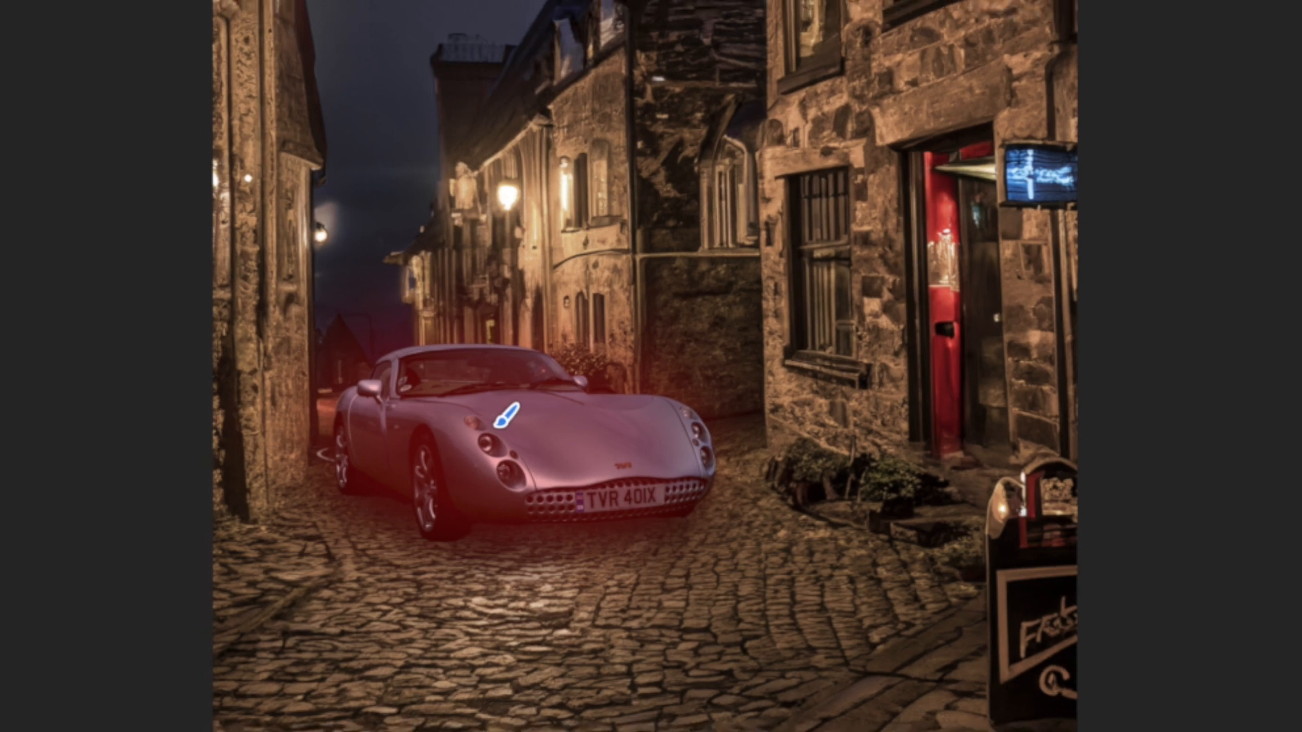
- Set the car mask's exposure to -0.65 and highlights to -37, and warm its temperature beyond +30
{"action": "mouse_move", "coordinate": [1113, 489]}
{"action": "left_mouse_down"}
{"action": "mouse_move", "coordinate": [1114, 531]}
{"action": "mouse_move", "coordinate": [1076, 532]}
{"action": "mouse_move", "coordinate": [1087, 534]}
{"action": "left_mouse_up"}
{"action": "scroll", "coordinate": [1112, 597], "scroll_direction": "down", "scroll_amount": 2}
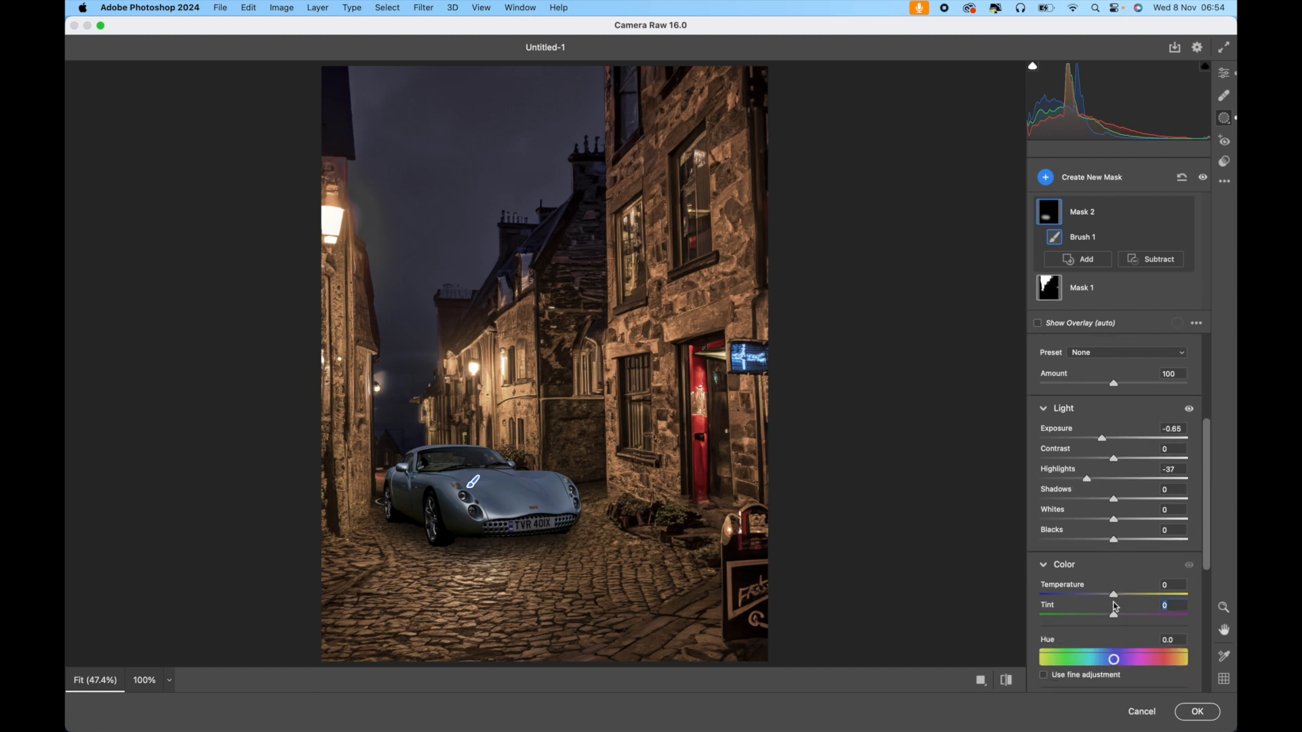
{"action": "mouse_move", "coordinate": [1115, 599]}
{"action": "left_mouse_down"}
{"action": "mouse_move", "coordinate": [1155, 596]}
{"action": "mouse_move", "coordinate": [1136, 599]}
{"action": "left_mouse_up"}
{"action": "scroll", "coordinate": [1136, 599], "scroll_direction": "down", "scroll_amount": 3}
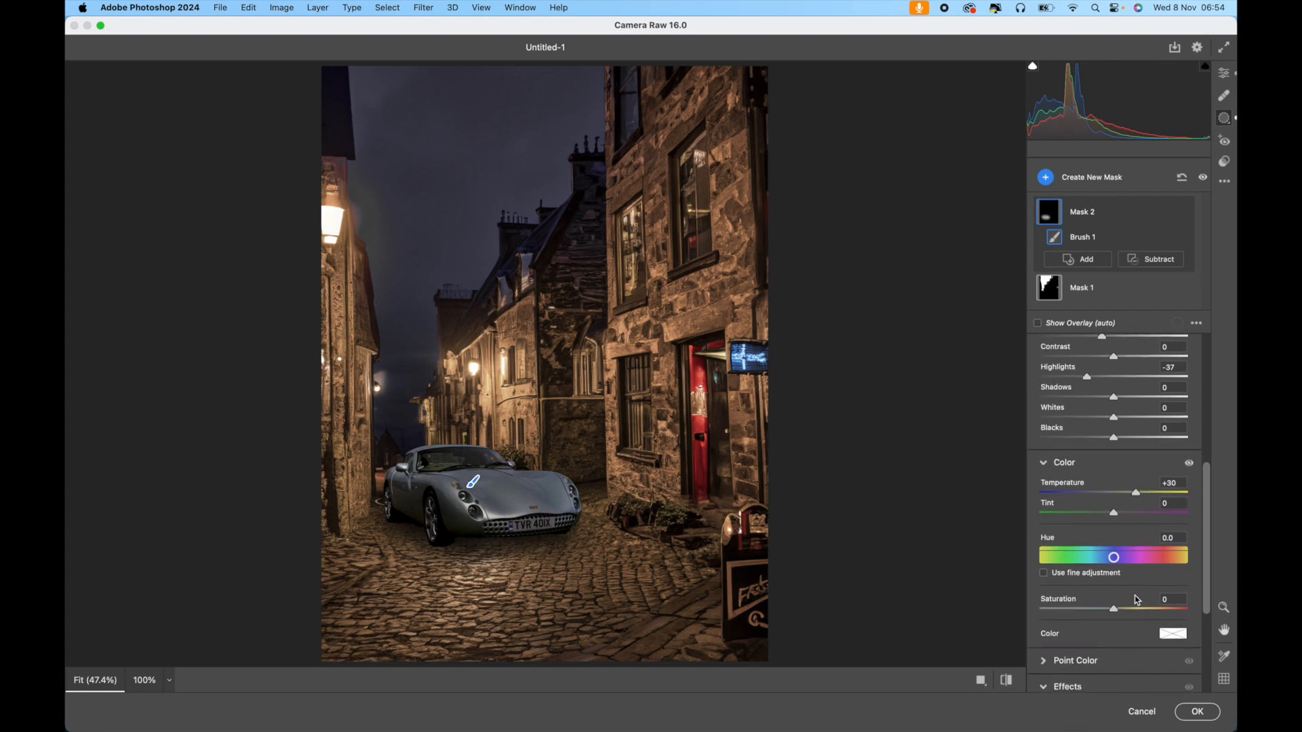
{"action": "mouse_move", "coordinate": [1116, 612]}
{"action": "left_mouse_down"}
{"action": "mouse_move", "coordinate": [1008, 628]}
{"action": "mouse_move", "coordinate": [1220, 602]}
{"action": "mouse_move", "coordinate": [1092, 621]}
{"action": "mouse_move", "coordinate": [1118, 623]}
{"action": "left_mouse_up"}
{"action": "left_click_drag", "start_coordinate": [1136, 495], "coordinate": [1158, 500]}
{"action": "scroll", "coordinate": [1093, 389], "scroll_direction": "up", "scroll_amount": 10}
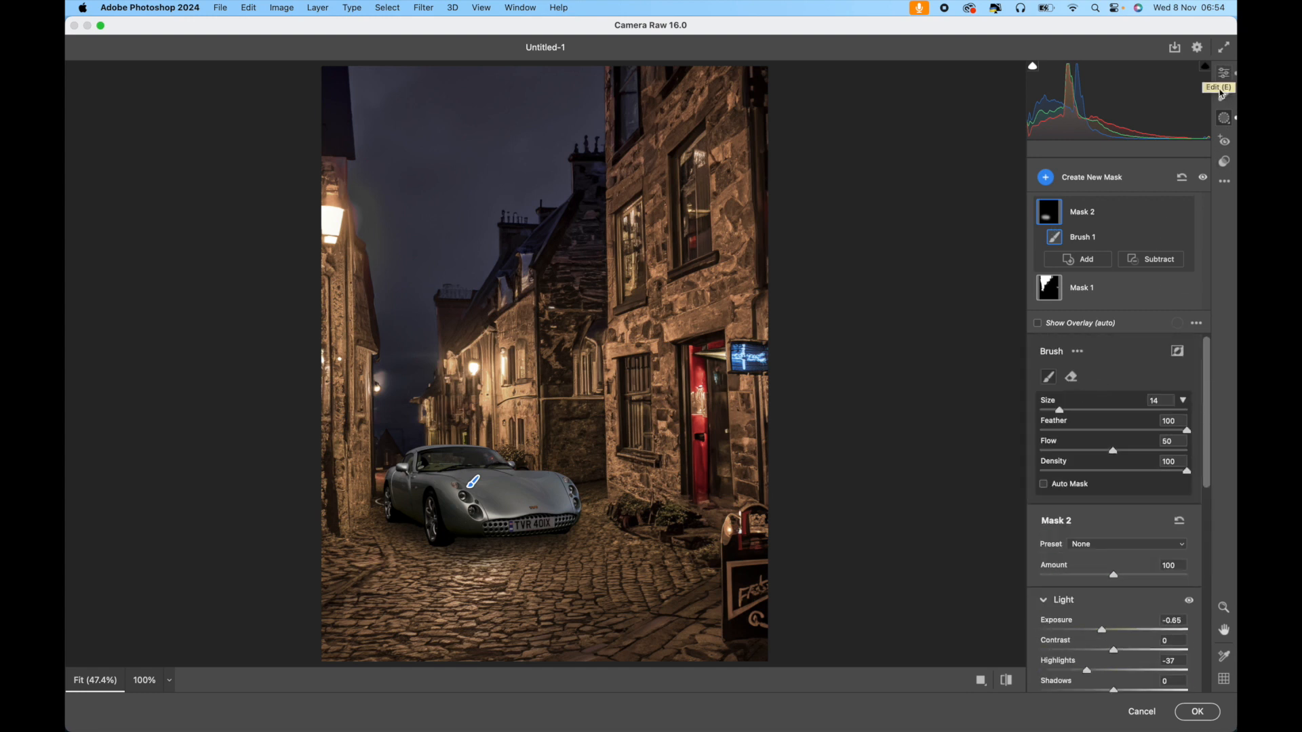
- Return to the sky mask and set its highlights to -28, whites to +22 and blacks to -4
{"action": "left_click", "coordinate": [1050, 294]}
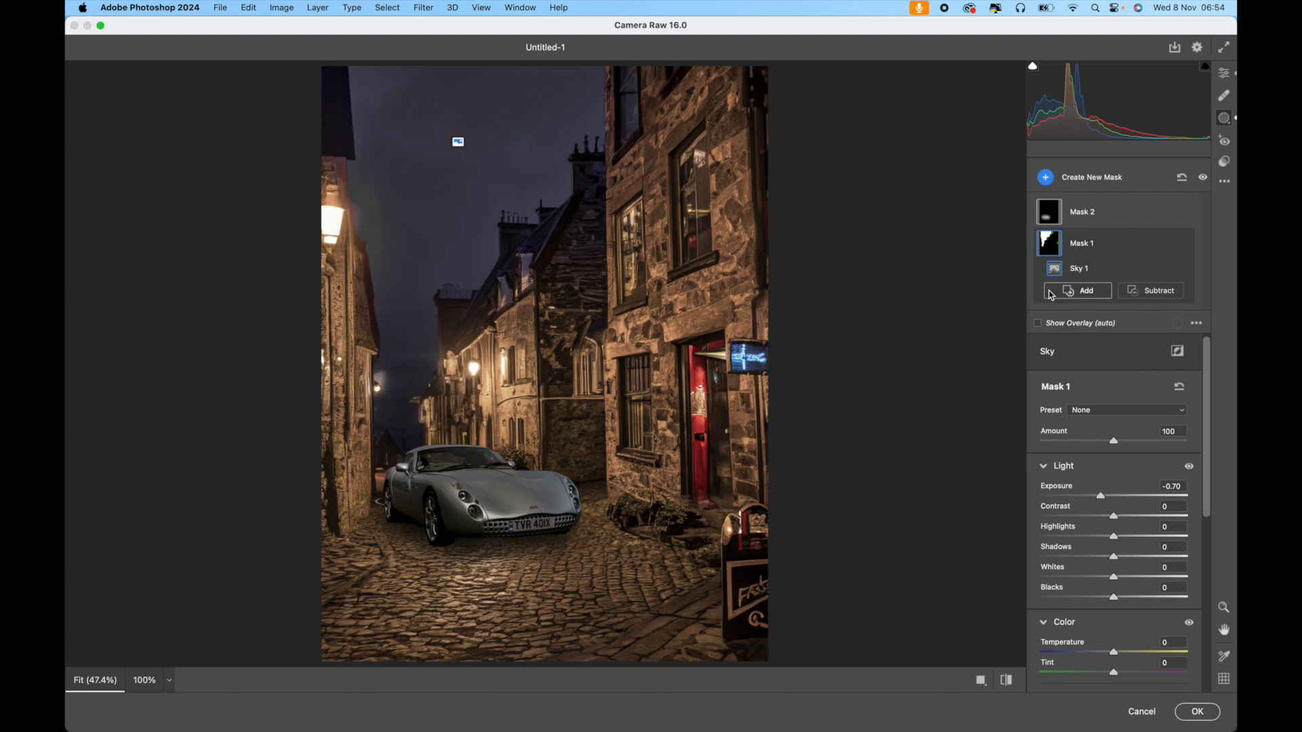
{"action": "scroll", "coordinate": [1131, 632], "scroll_direction": "down", "scroll_amount": 3}
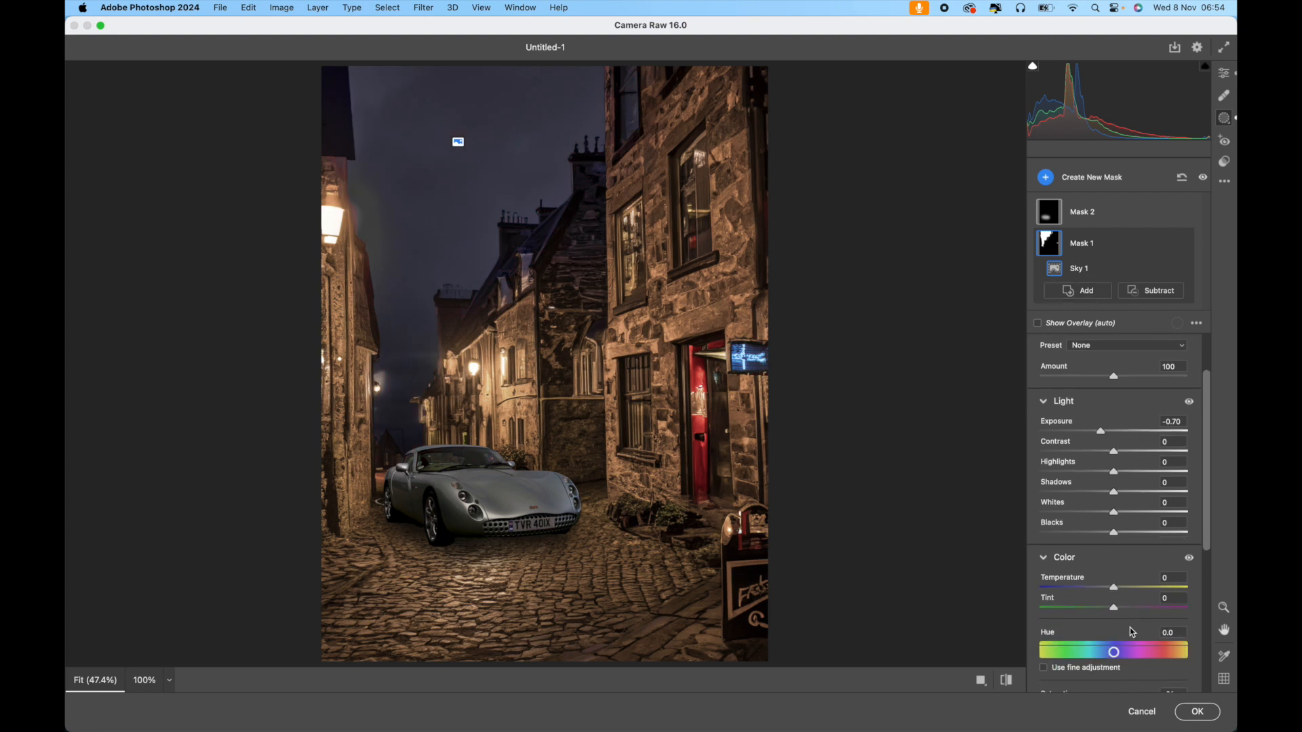
{"action": "left_click", "coordinate": [1094, 471]}
{"action": "left_click", "coordinate": [1131, 512]}
{"action": "left_click_drag", "start_coordinate": [1115, 538], "coordinate": [1111, 535]}
- Reduce the sky mask's saturation to -72 and its exposure to -1.00
{"action": "scroll", "coordinate": [1112, 516], "scroll_direction": "down", "scroll_amount": 3}
{"action": "scroll", "coordinate": [1116, 502], "scroll_direction": "down", "scroll_amount": 2}
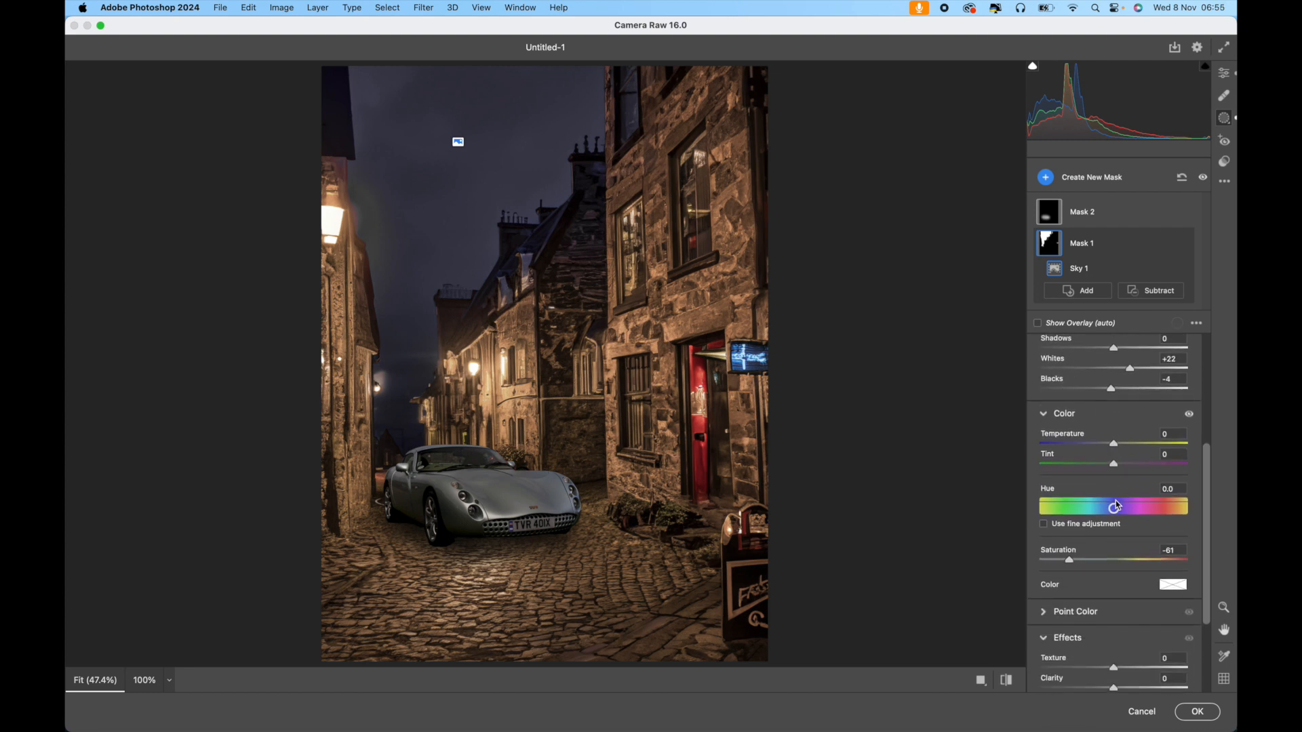
{"action": "mouse_move", "coordinate": [1069, 561]}
{"action": "left_mouse_down"}
{"action": "mouse_move", "coordinate": [1050, 563]}
{"action": "mouse_move", "coordinate": [1064, 562]}
{"action": "left_mouse_up"}
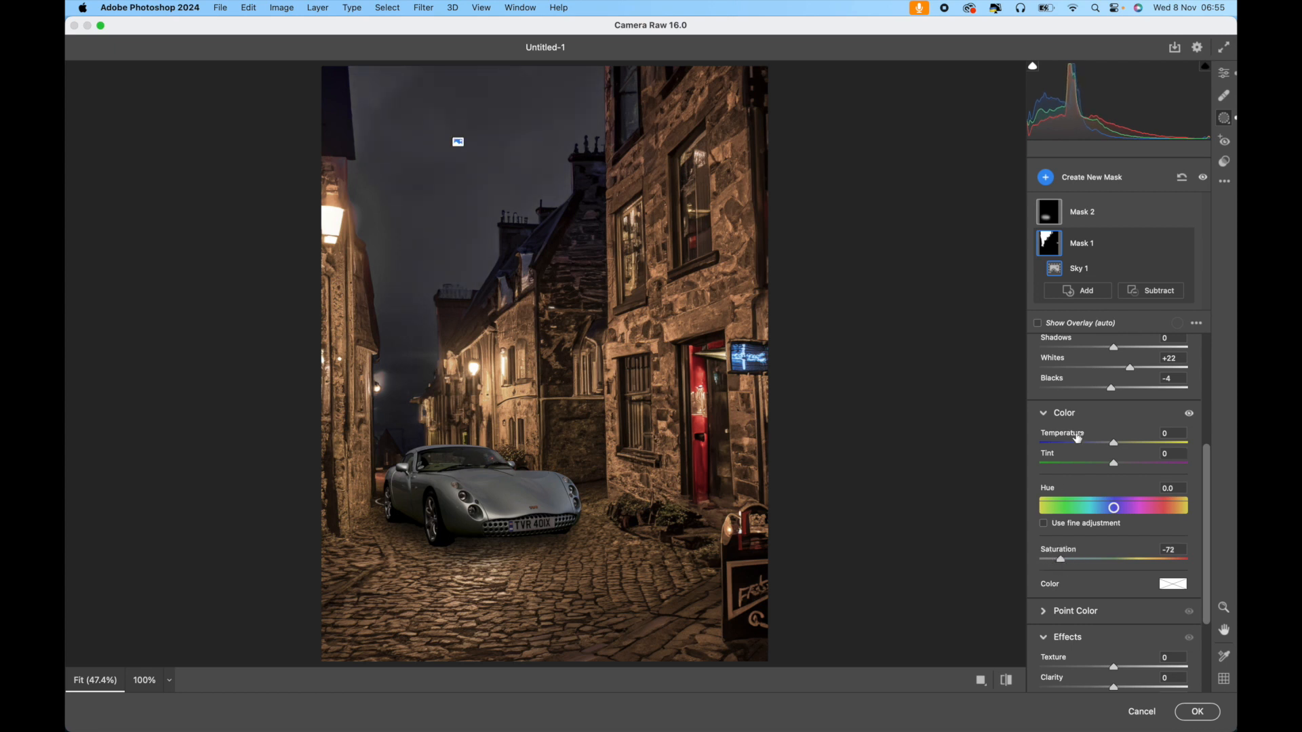
{"action": "scroll", "coordinate": [1078, 438], "scroll_direction": "up", "scroll_amount": 3}
{"action": "left_click_drag", "start_coordinate": [1103, 498], "coordinate": [1096, 494]}
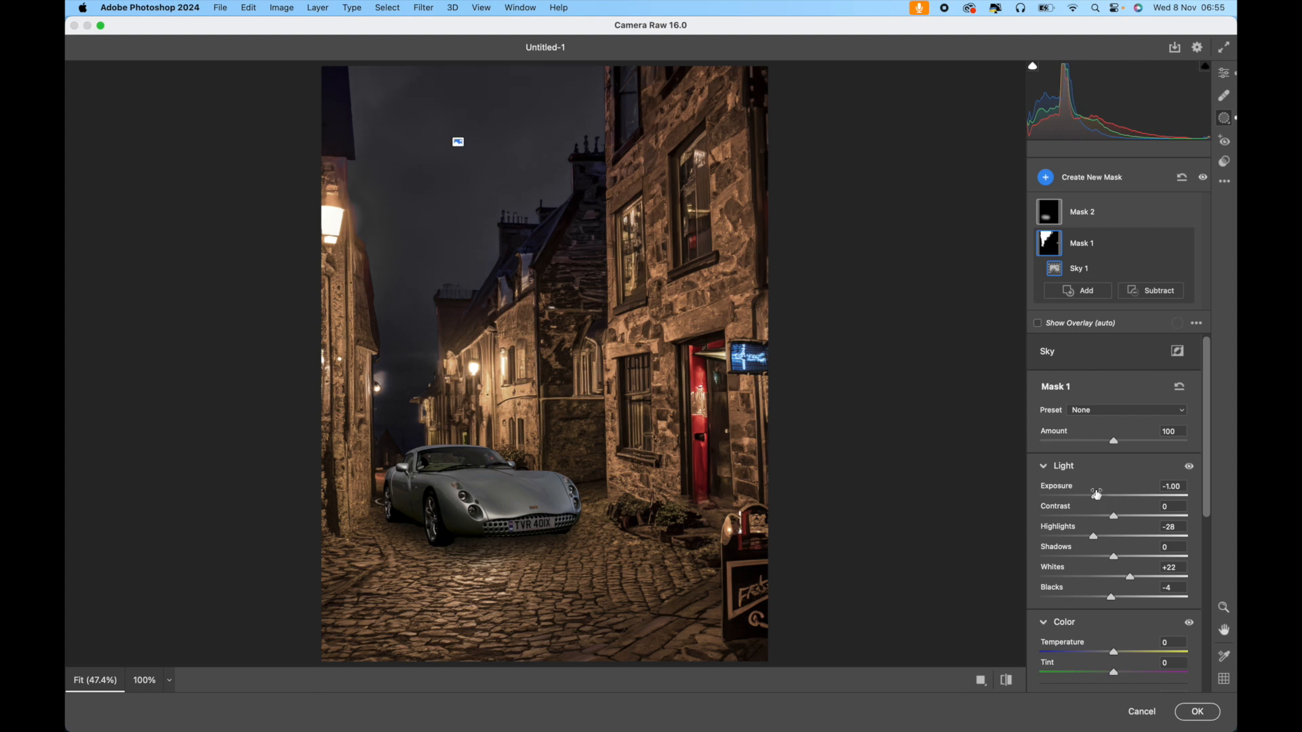
- Set the Optics vignette to -70 for the whole image and apply the Camera Raw filter
{"action": "left_click", "coordinate": [1224, 73]}
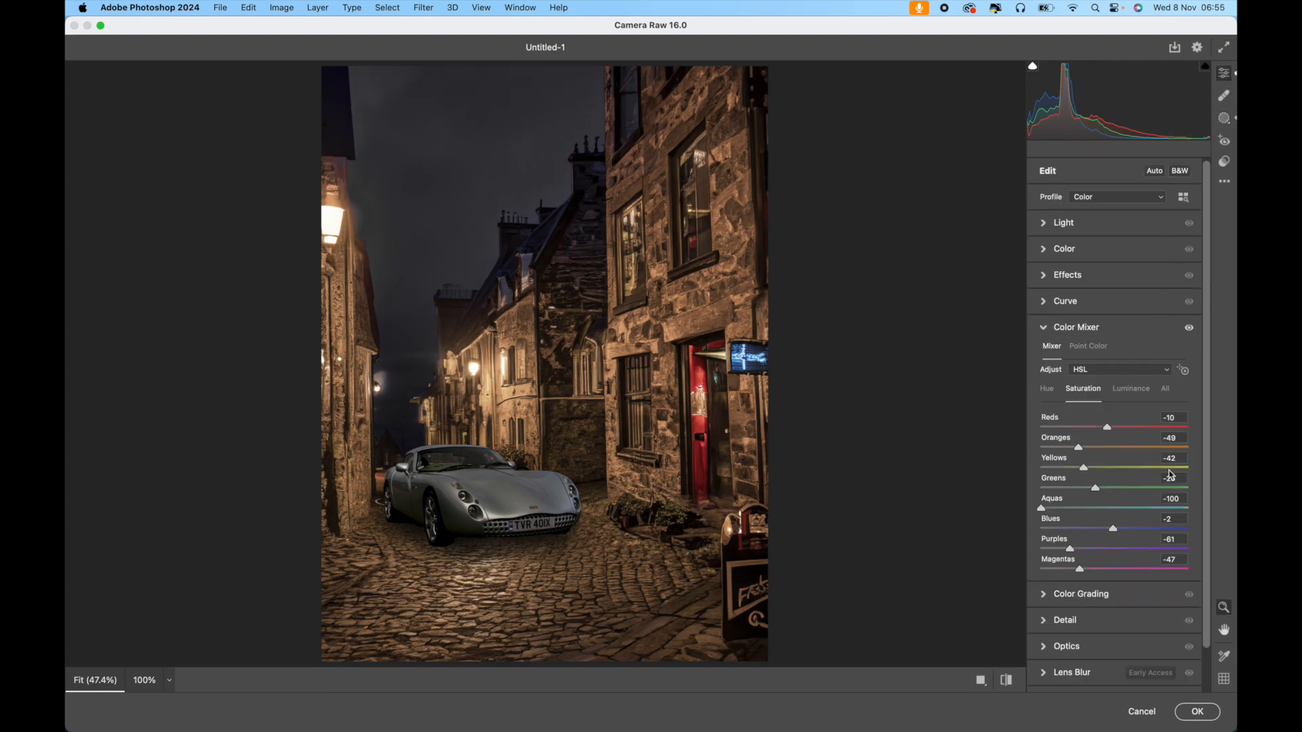
{"action": "scroll", "coordinate": [1170, 476], "scroll_direction": "down", "scroll_amount": 2}
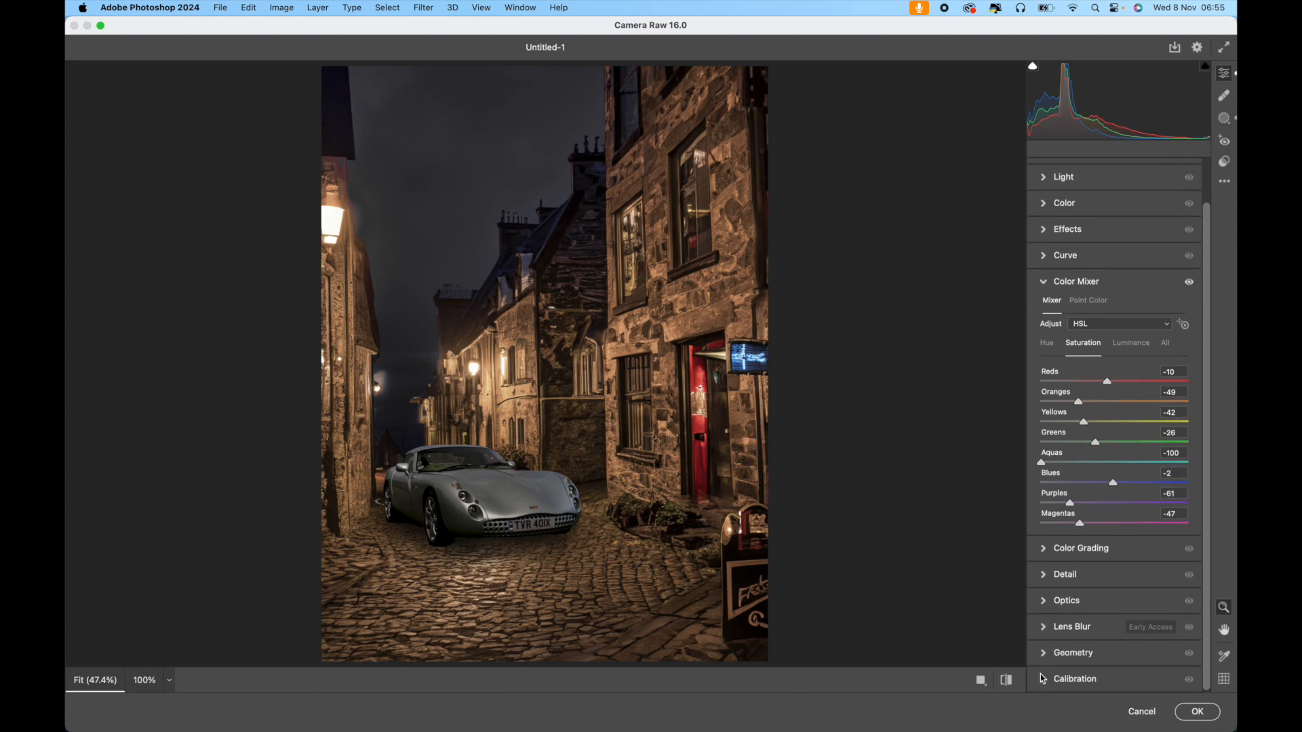
{"action": "left_click", "coordinate": [1045, 604]}
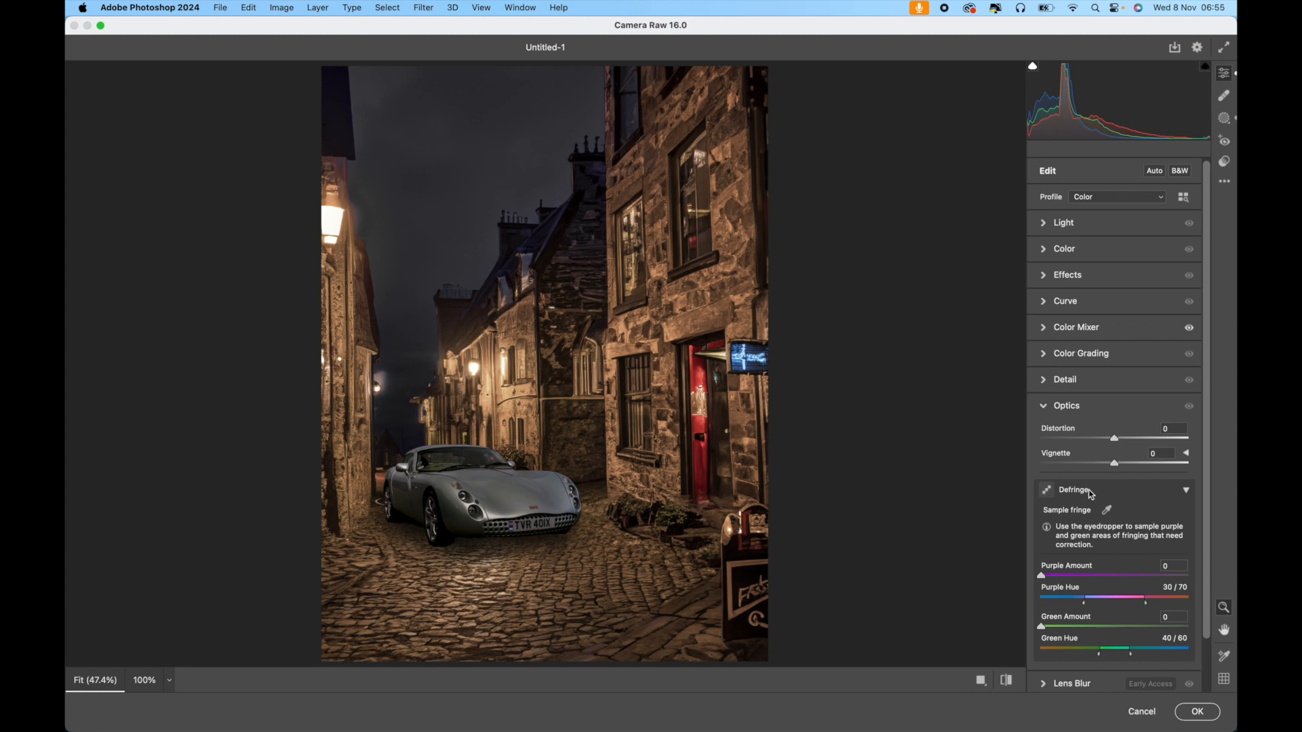
{"action": "left_click_drag", "start_coordinate": [1119, 468], "coordinate": [1067, 478]}
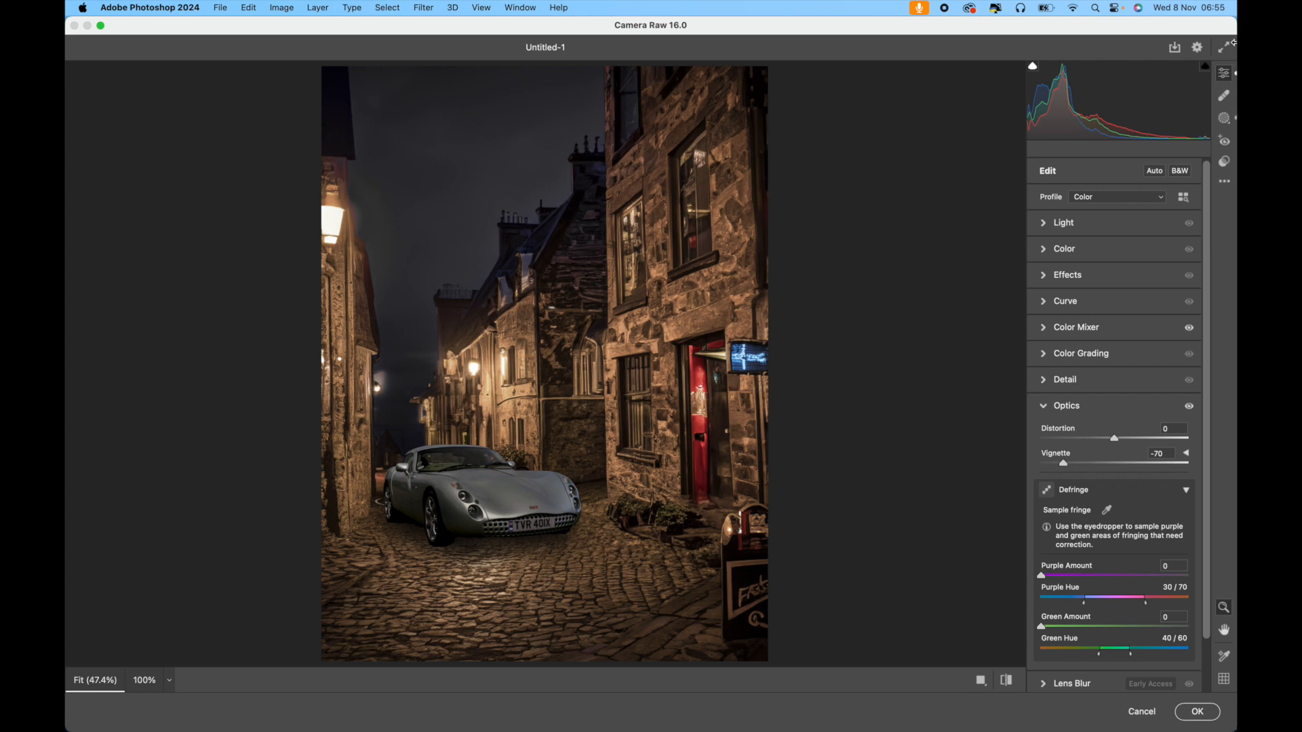
{"action": "left_click", "coordinate": [1200, 717]}
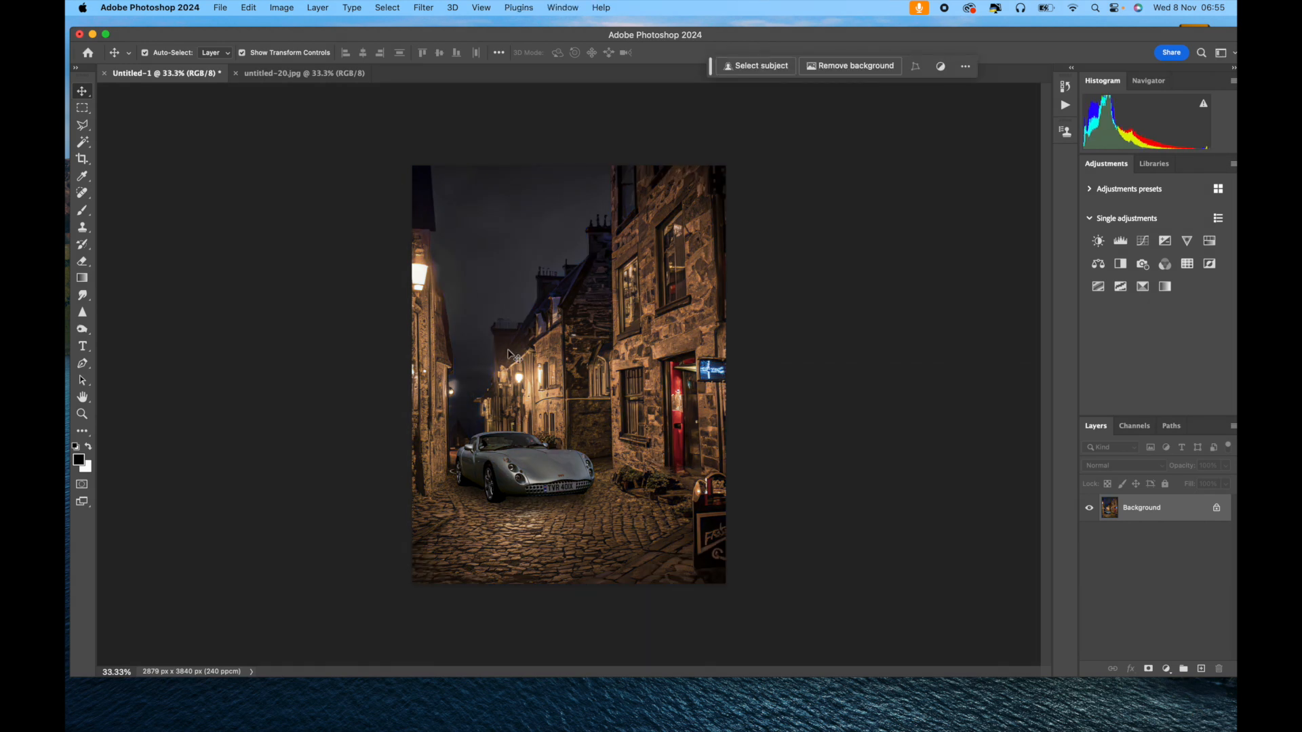
- Add a new blank layer above the Background with the default name and Normal mode
{"action": "key", "text": "super+plus"}
{"action": "key", "text": "super+minus"}
{"action": "left_click", "coordinate": [332, 8]}
{"action": "mouse_move", "coordinate": [329, 26]}
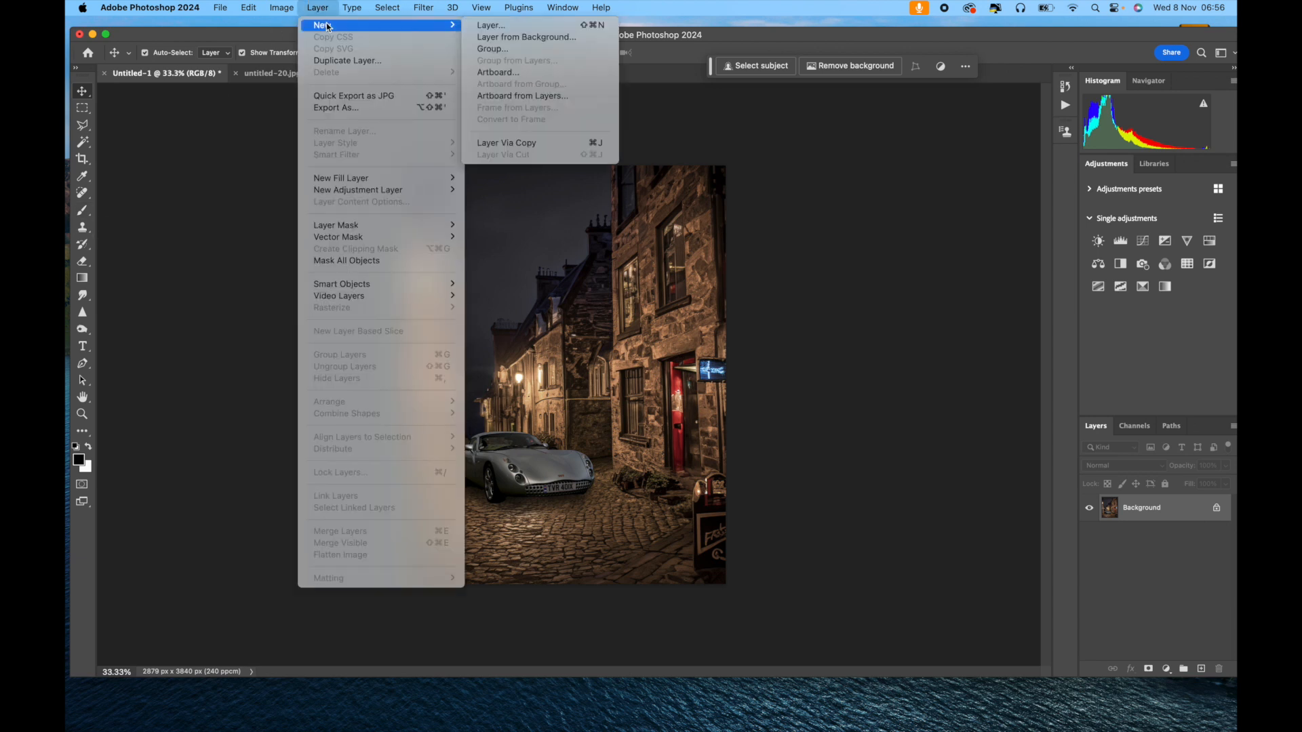
{"action": "left_click", "coordinate": [489, 26]}
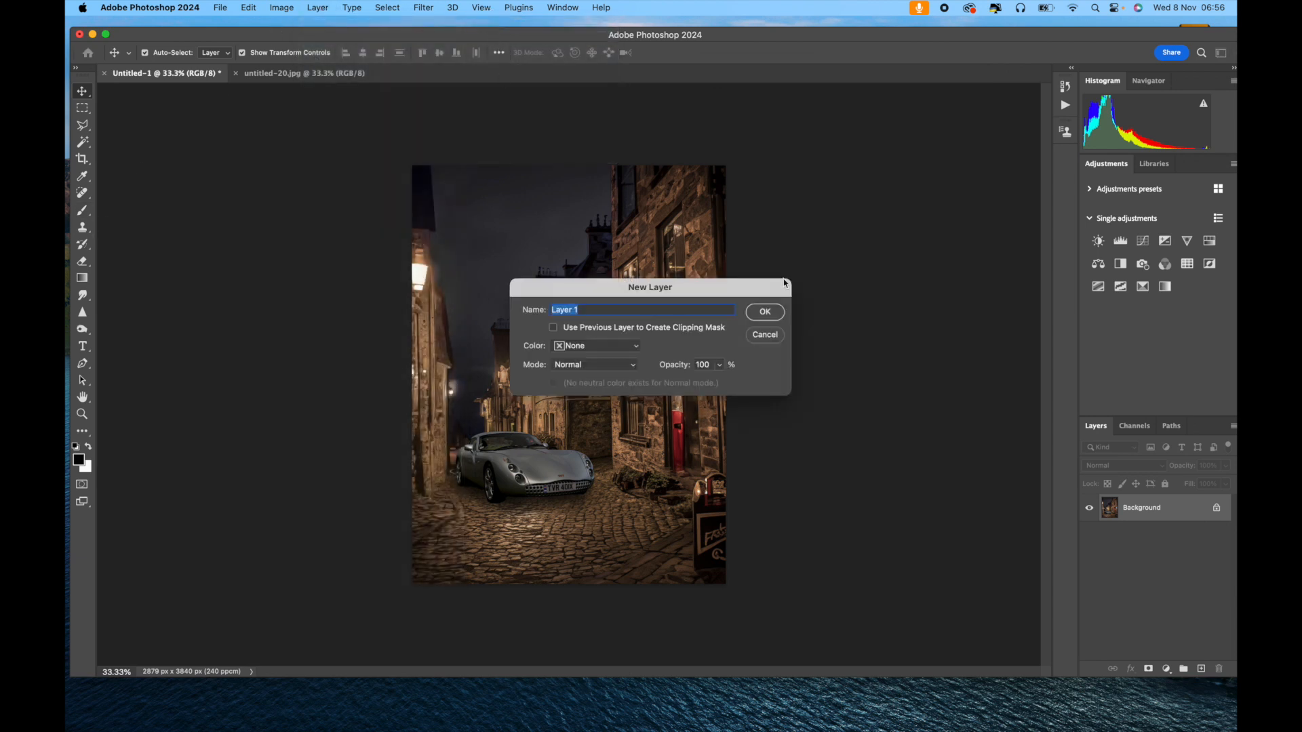
{"action": "left_click", "coordinate": [763, 310]}
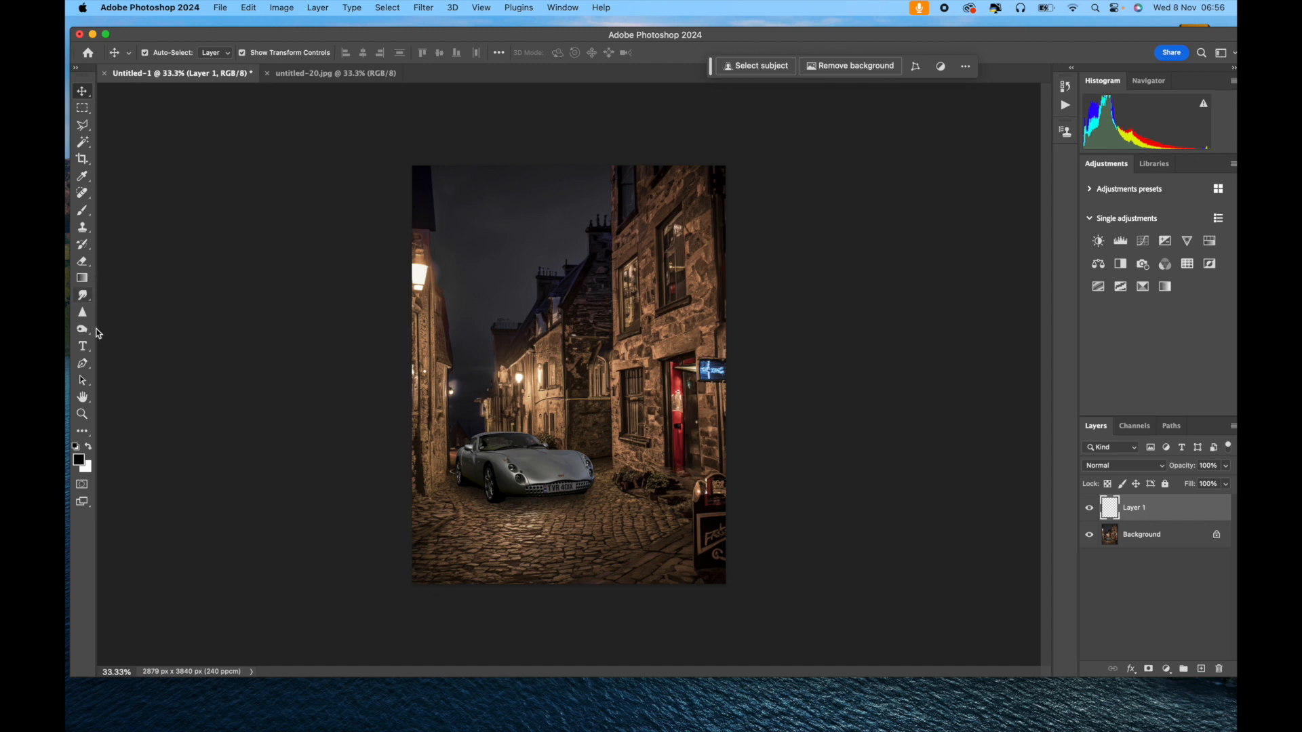
- Choose the 600 px starburst brush and sample a near-white foreground colour from the large street lamp
{"action": "left_click", "coordinate": [83, 212]}
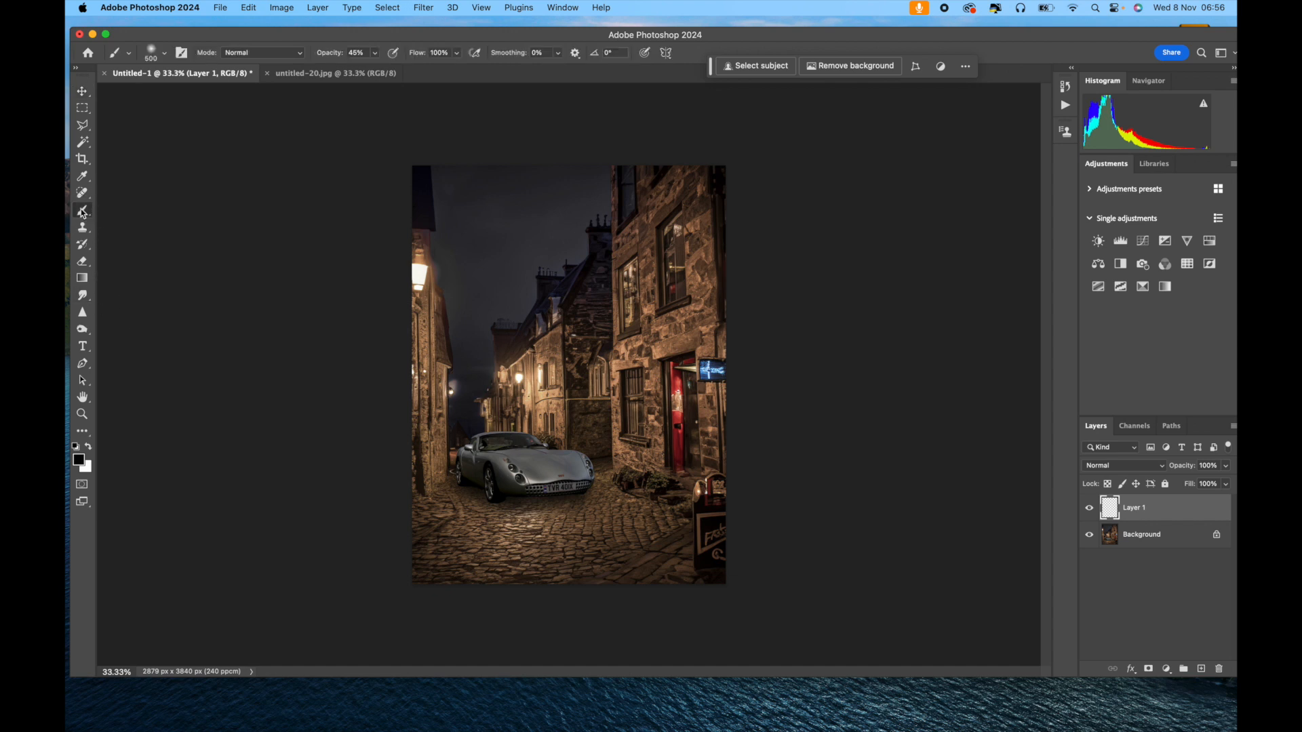
{"action": "left_click", "coordinate": [165, 53]}
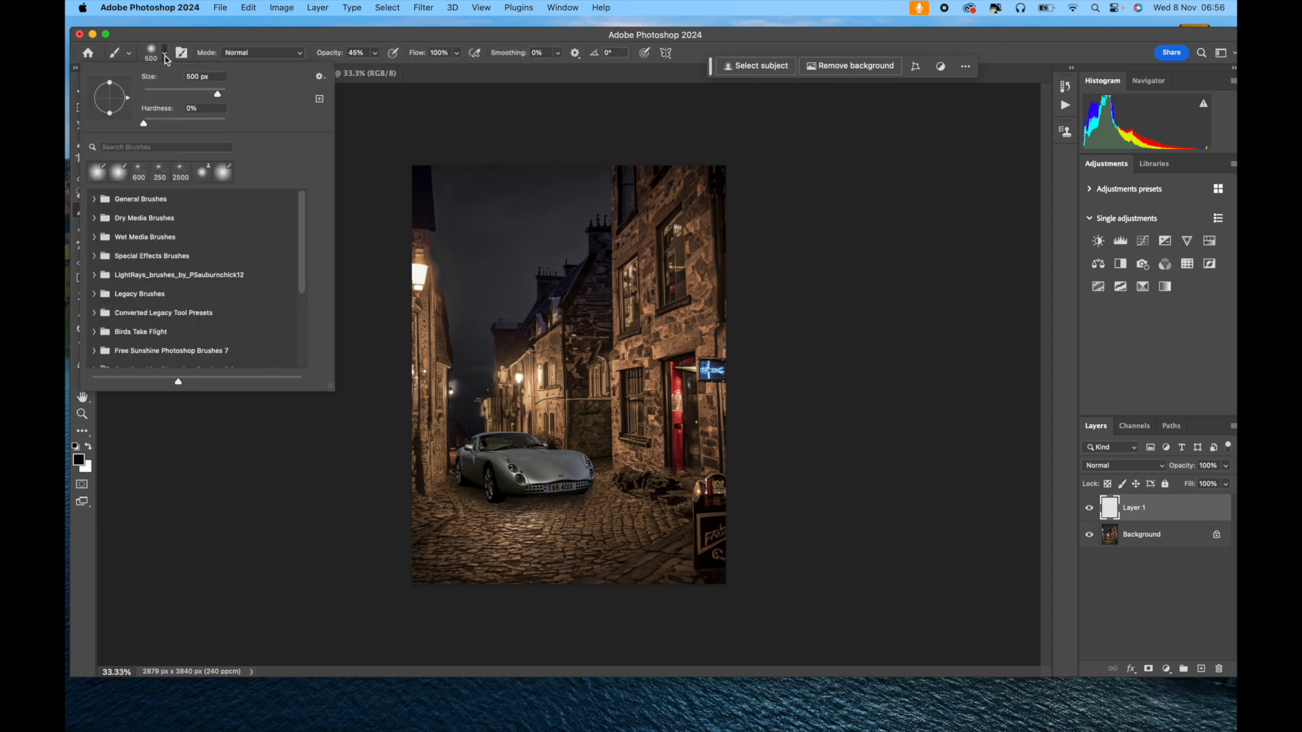
{"action": "left_click", "coordinate": [138, 171]}
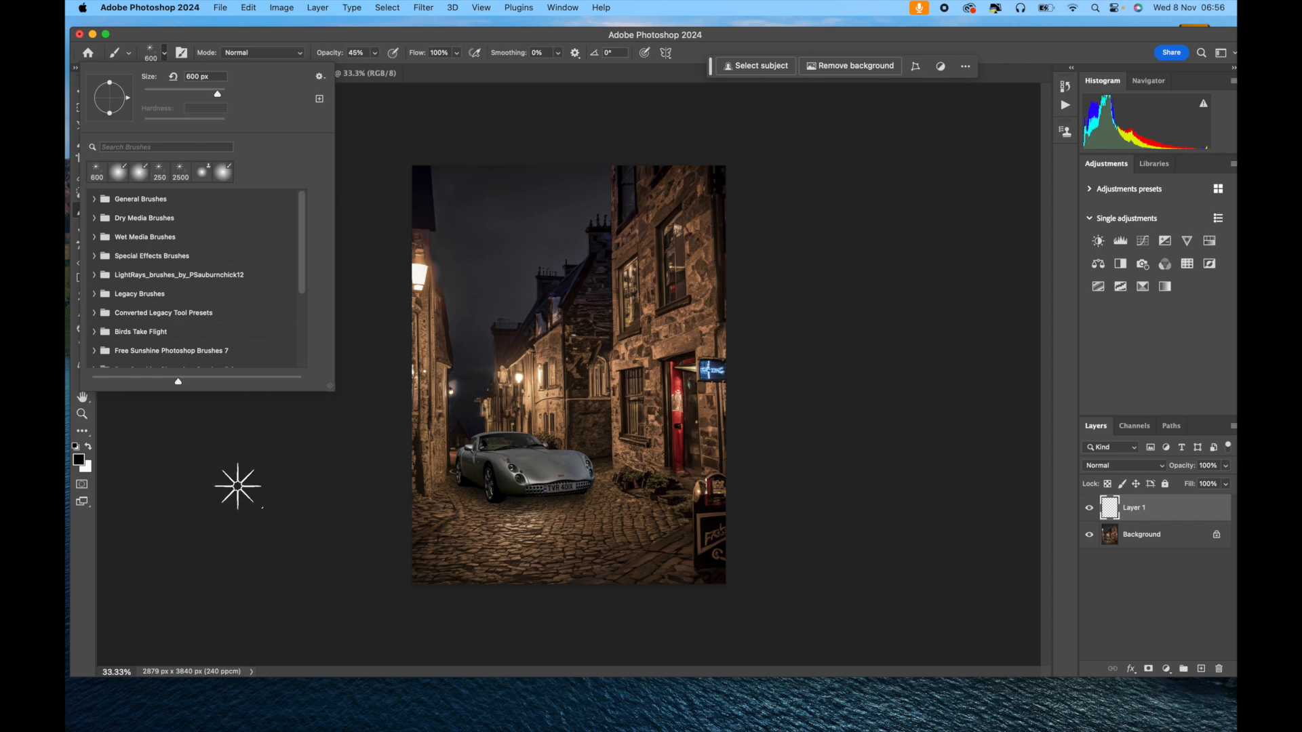
{"action": "left_click", "coordinate": [84, 463]}
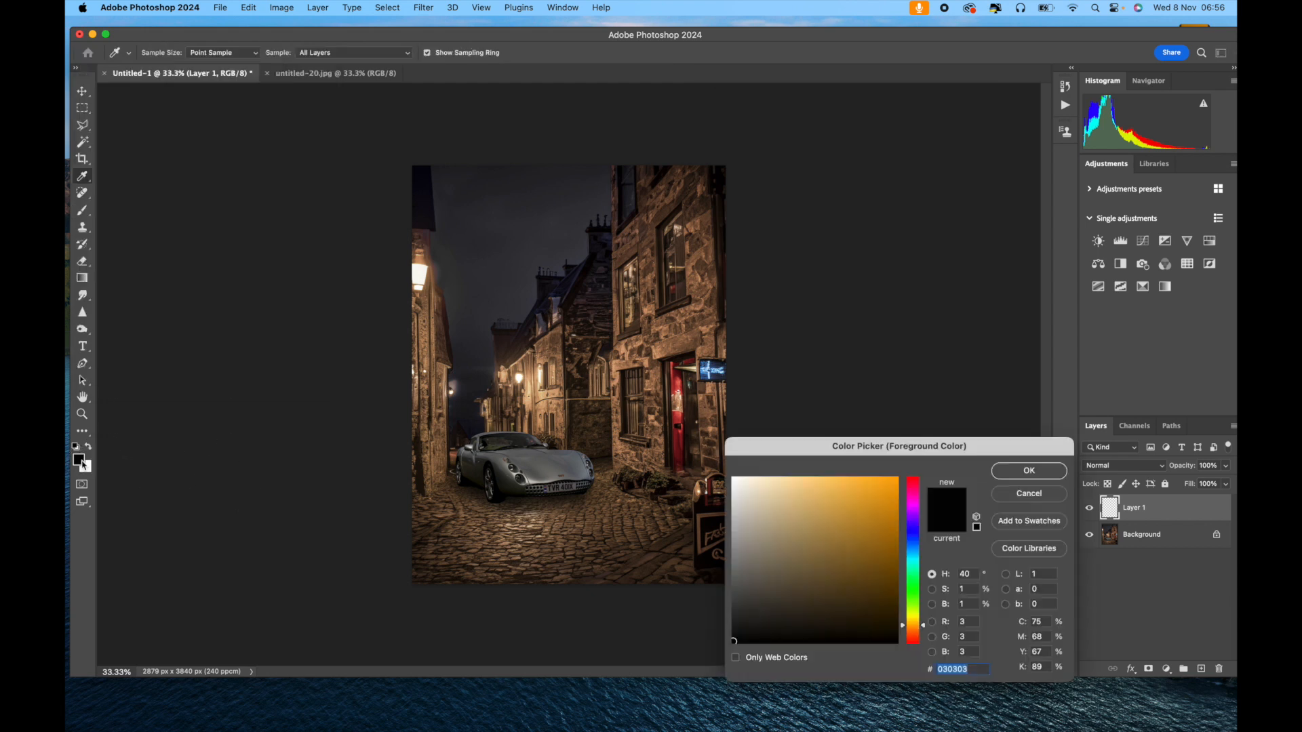
{"action": "left_click", "coordinate": [426, 266]}
{"action": "left_click", "coordinate": [1034, 474]}
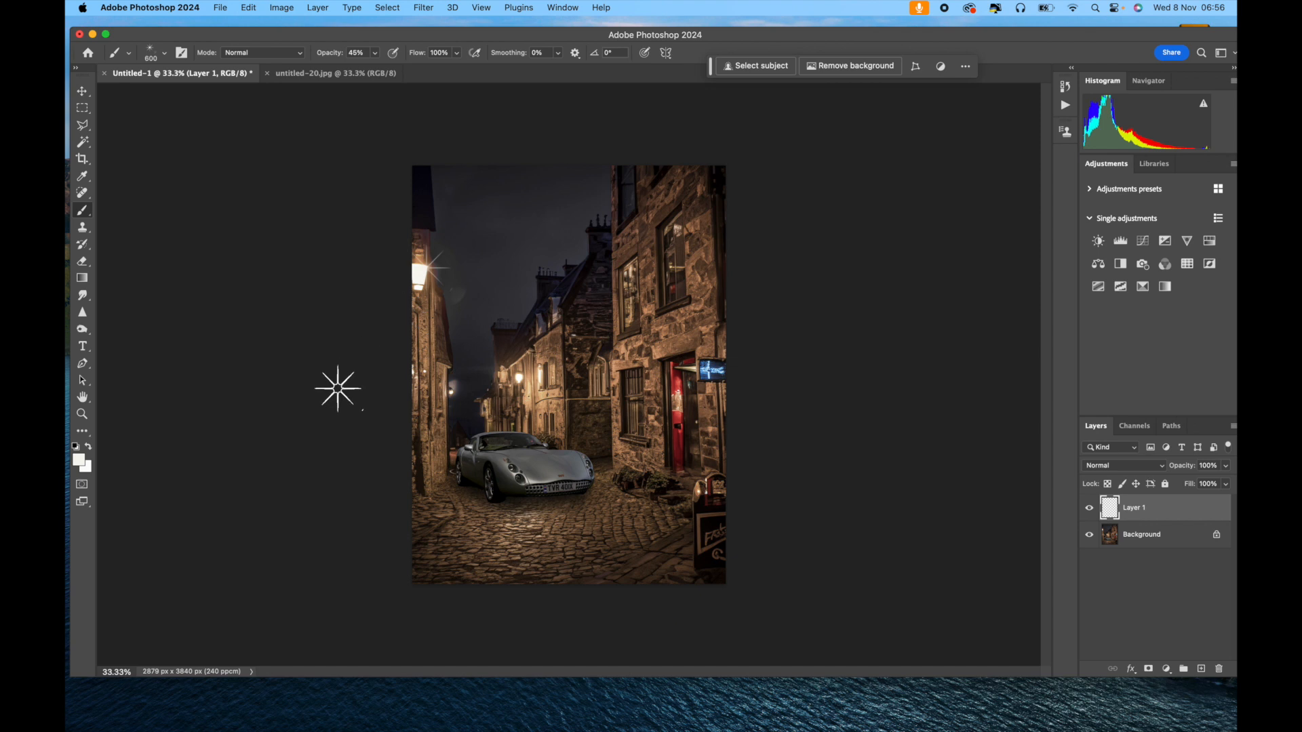
- Stamp starbursts on the street lamps on Layer 1, reducing the brush size for the distant ones
{"action": "key", "text": "bracketleft"}
{"action": "key", "text": "bracketleft"}
{"action": "key", "text": "bracketleft"}
{"action": "key", "text": "bracketleft"}
- Add a new blank layer named "shaddow" above Layer 1 in Normal mode
{"action": "left_click", "coordinate": [86, 91]}
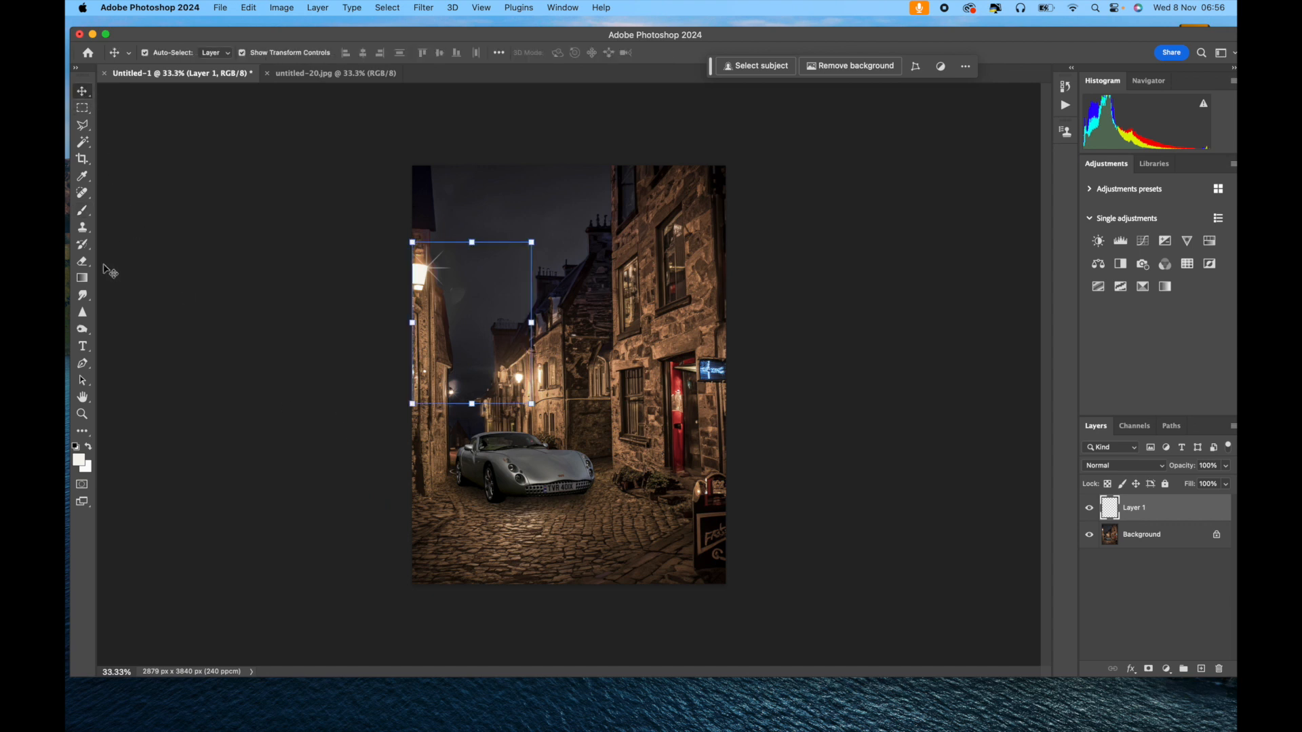
{"action": "left_click", "coordinate": [200, 304]}
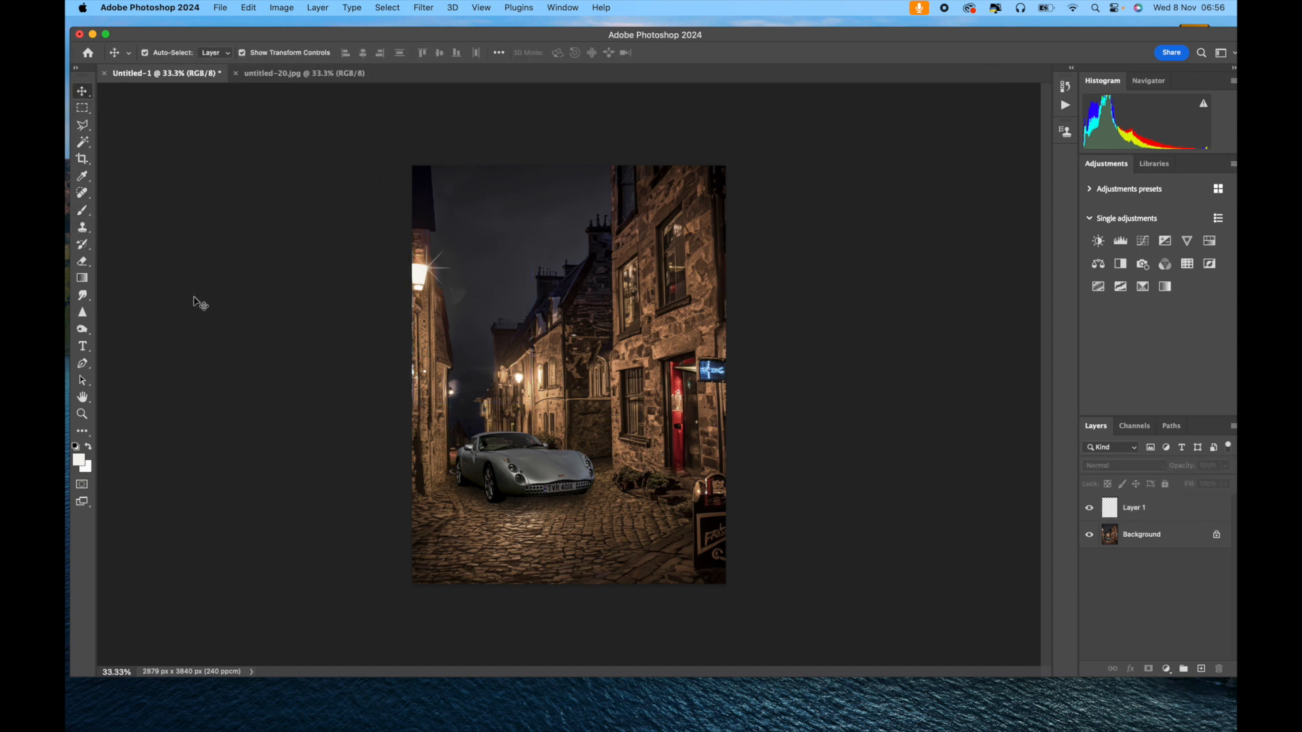
{"action": "left_click", "coordinate": [318, 7]}
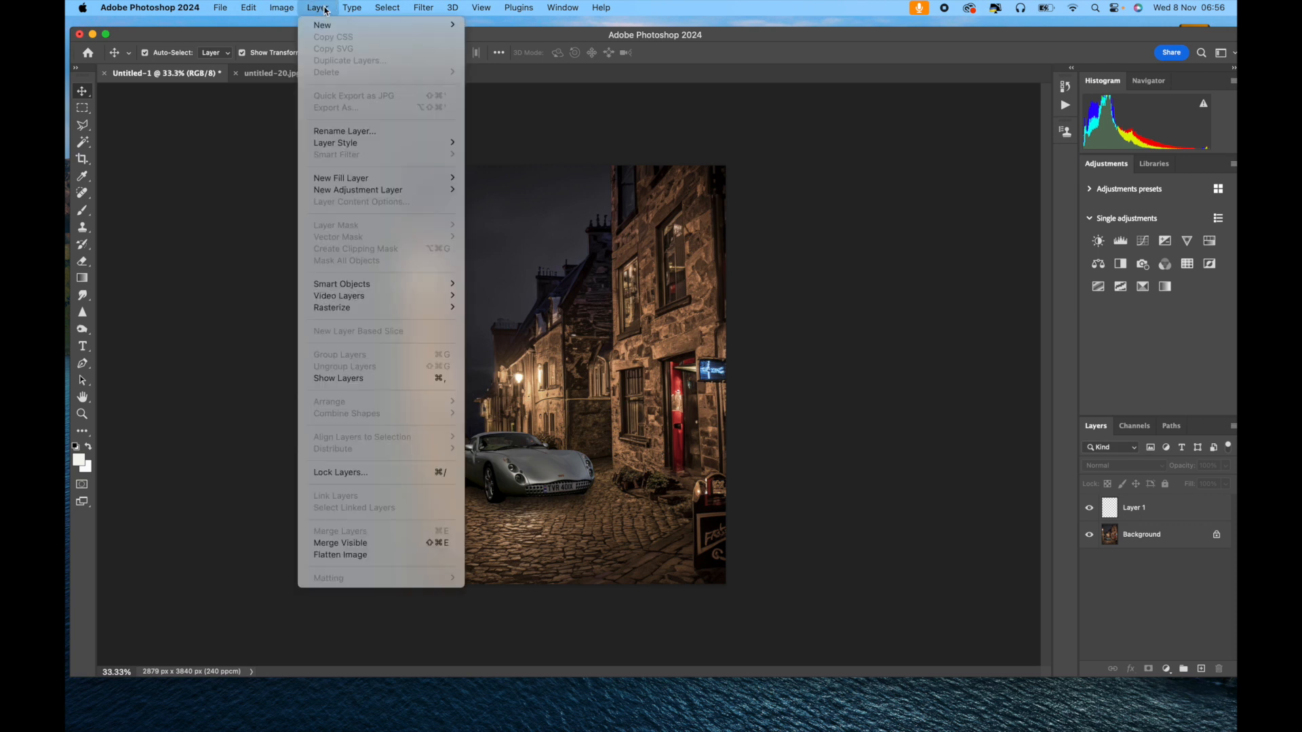
{"action": "mouse_move", "coordinate": [322, 27]}
{"action": "left_click", "coordinate": [477, 30]}
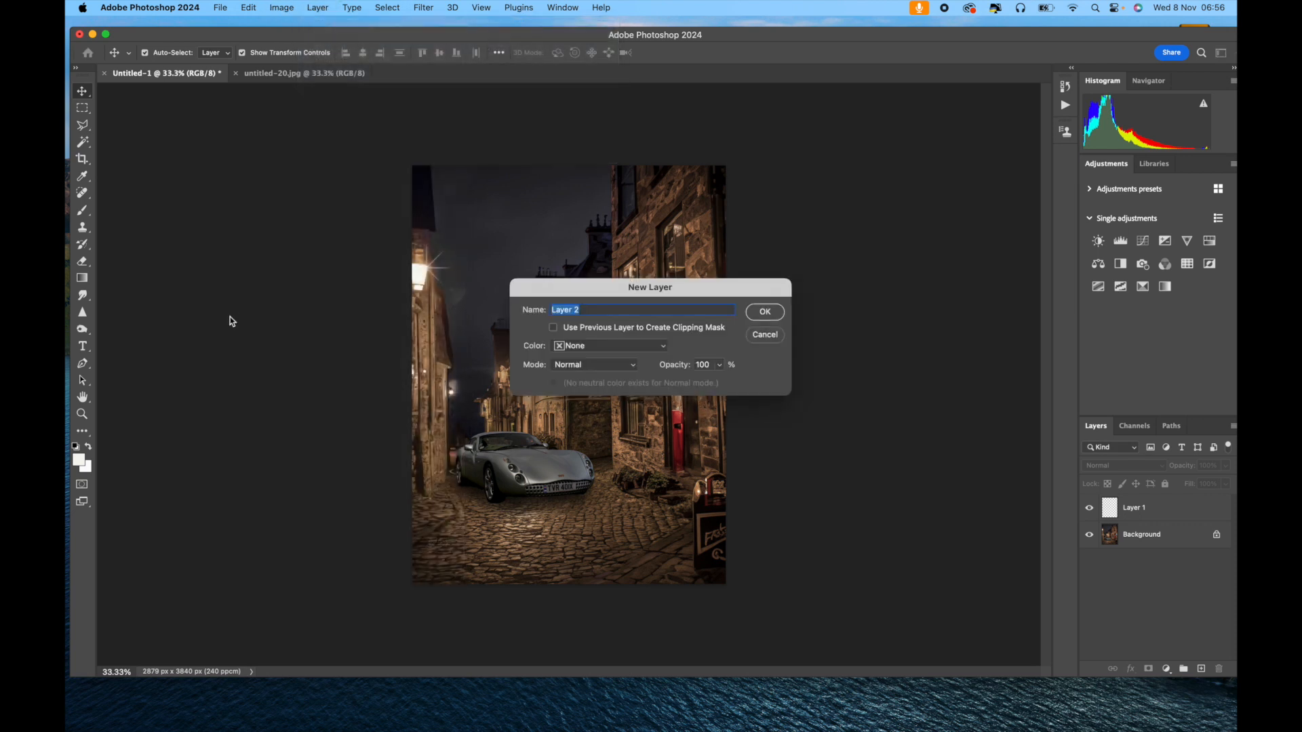
{"action": "type", "text": "shaddow"}
{"action": "key", "text": "Return"}
- Set the Brush tool's foreground colour to the dark brown #271b11, sampled from the dark cobbles near the picture's lower-left corner
{"action": "left_click", "coordinate": [82, 211]}
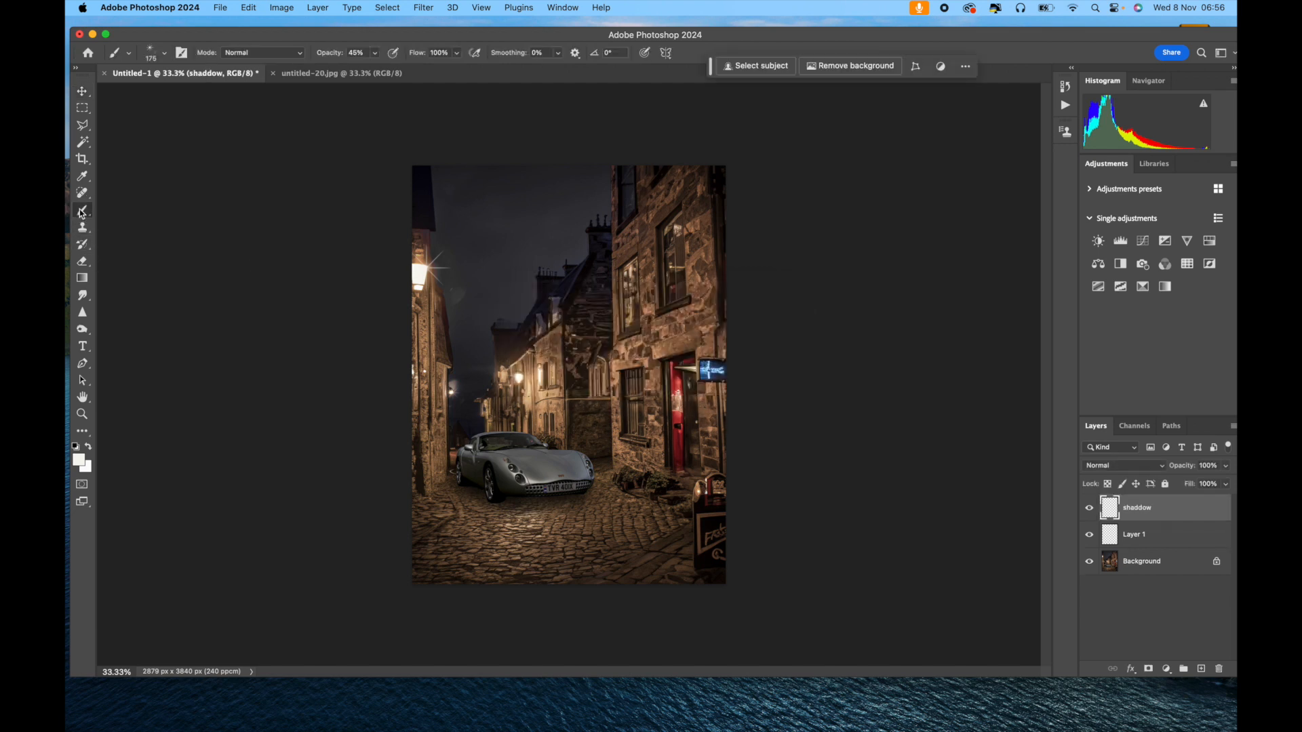
{"action": "left_click", "coordinate": [79, 461]}
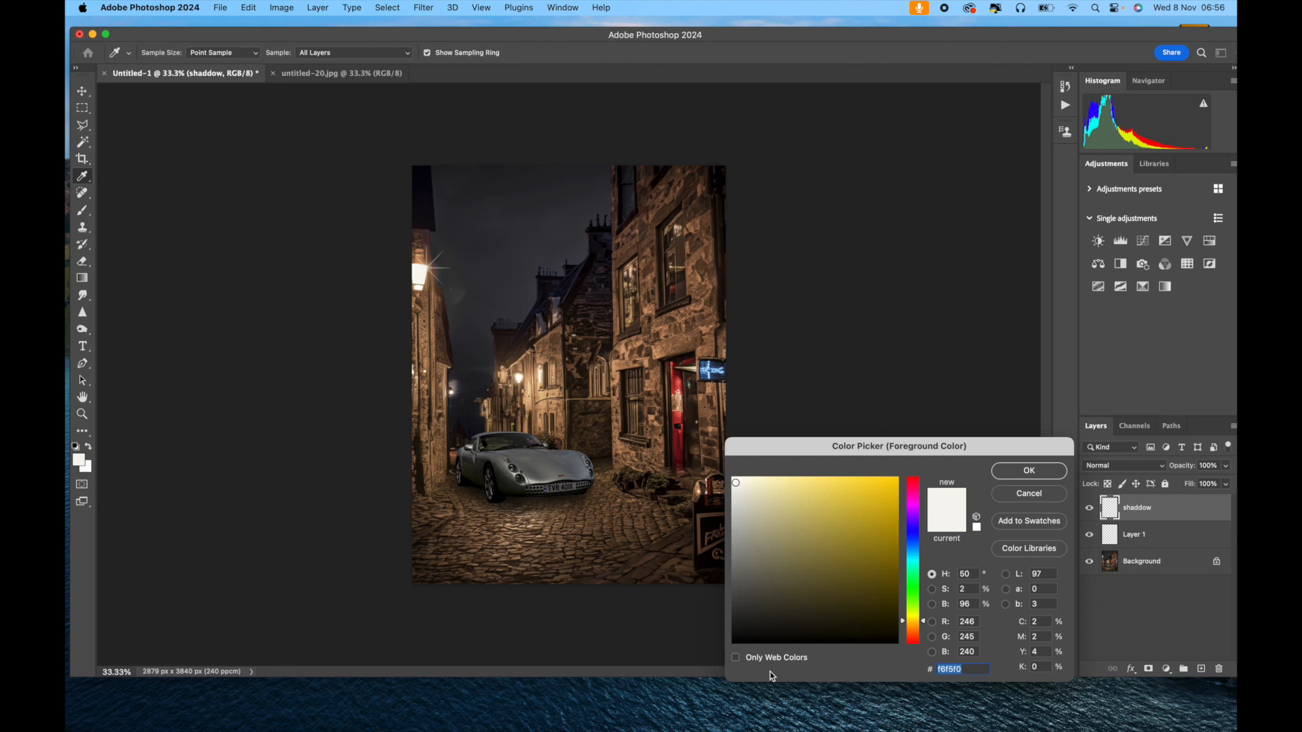
{"action": "type", "text": "000000"}
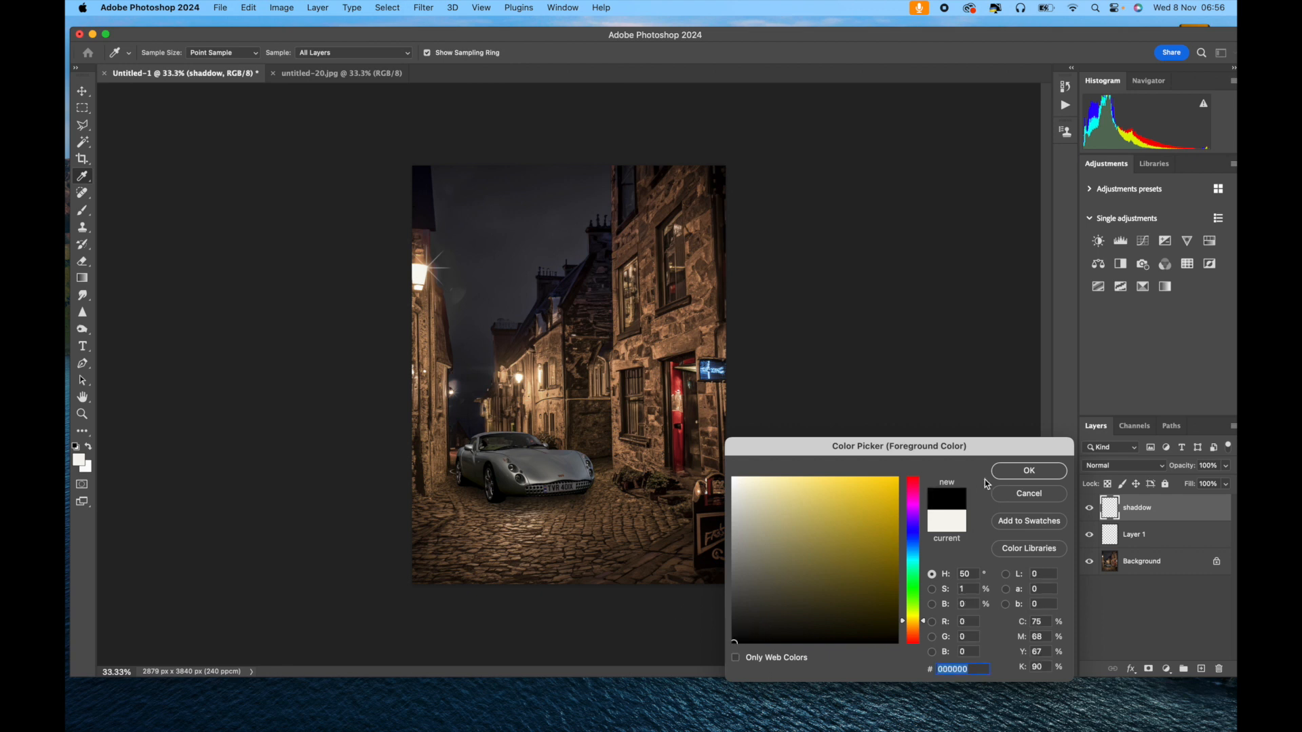
{"action": "left_click", "coordinate": [443, 578]}
{"action": "left_click", "coordinate": [1029, 471]}
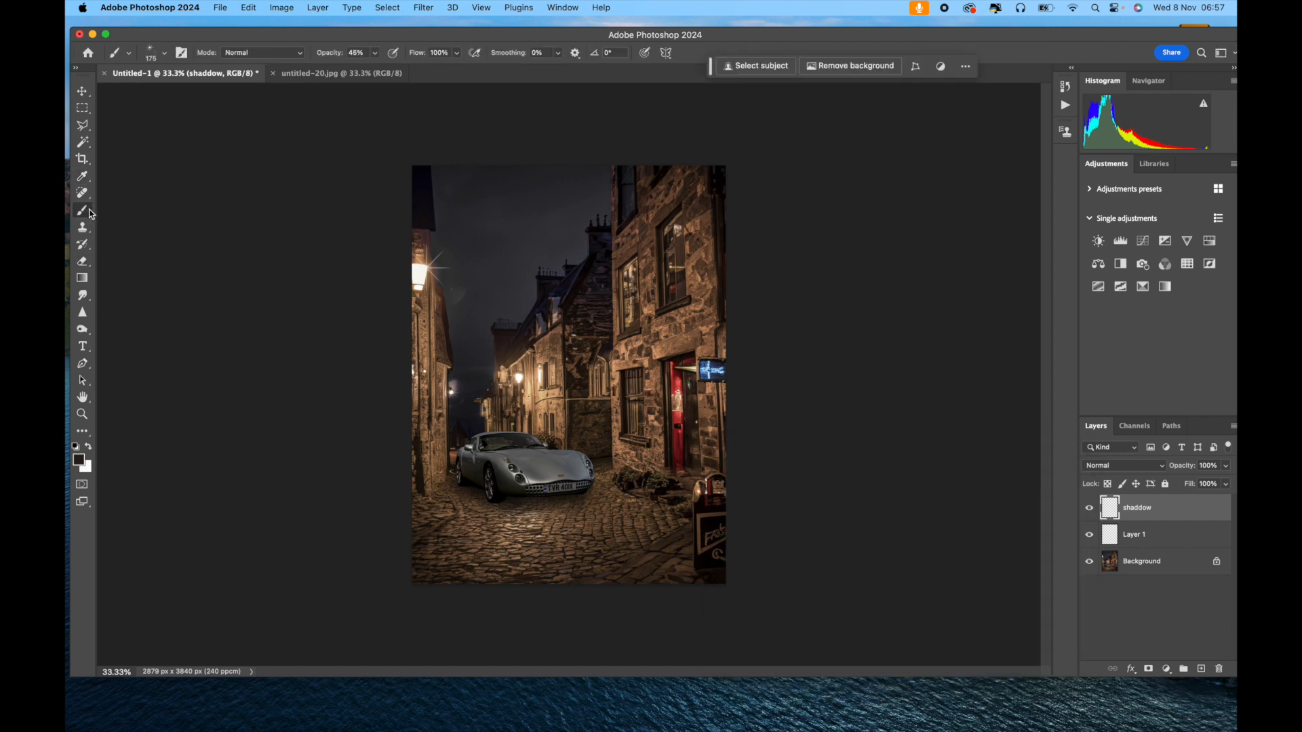
- Choose a soft round brush and set it to 300 px and 19% opacity
{"action": "left_click", "coordinate": [165, 54]}
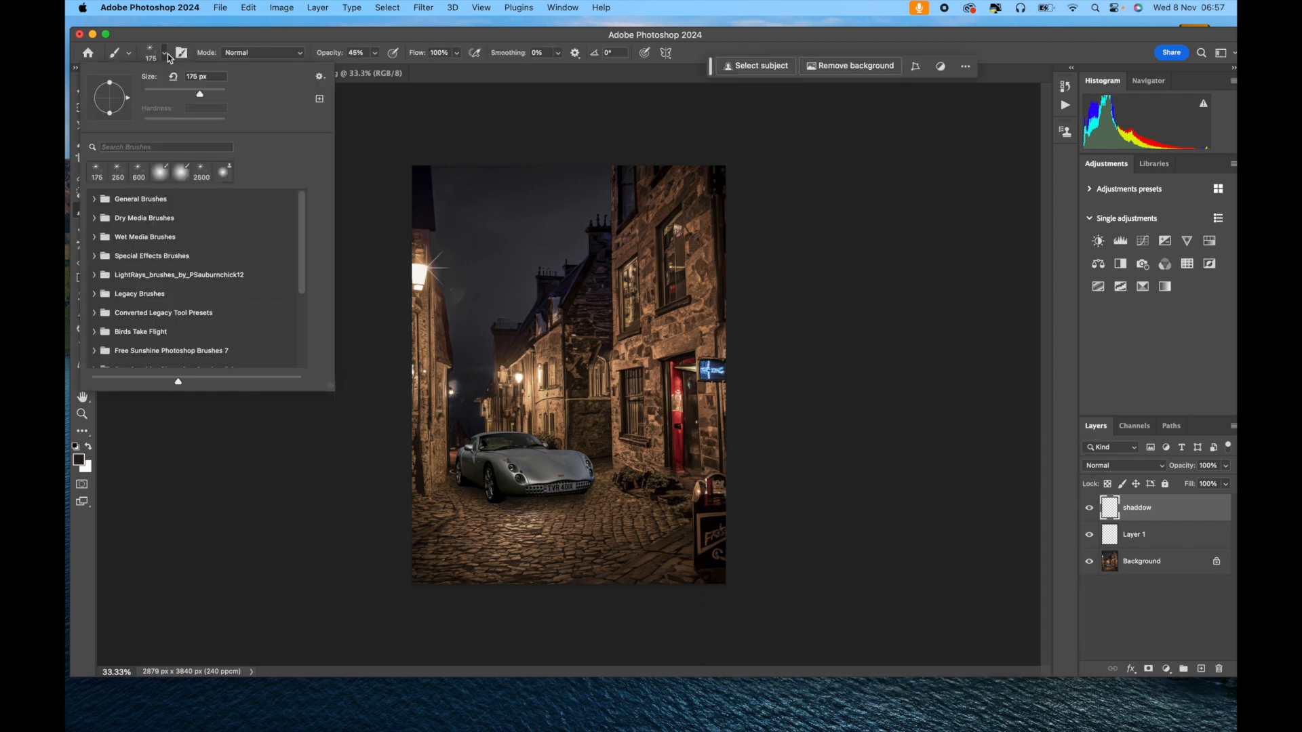
{"action": "left_click", "coordinate": [160, 174]}
{"action": "left_click", "coordinate": [208, 462]}
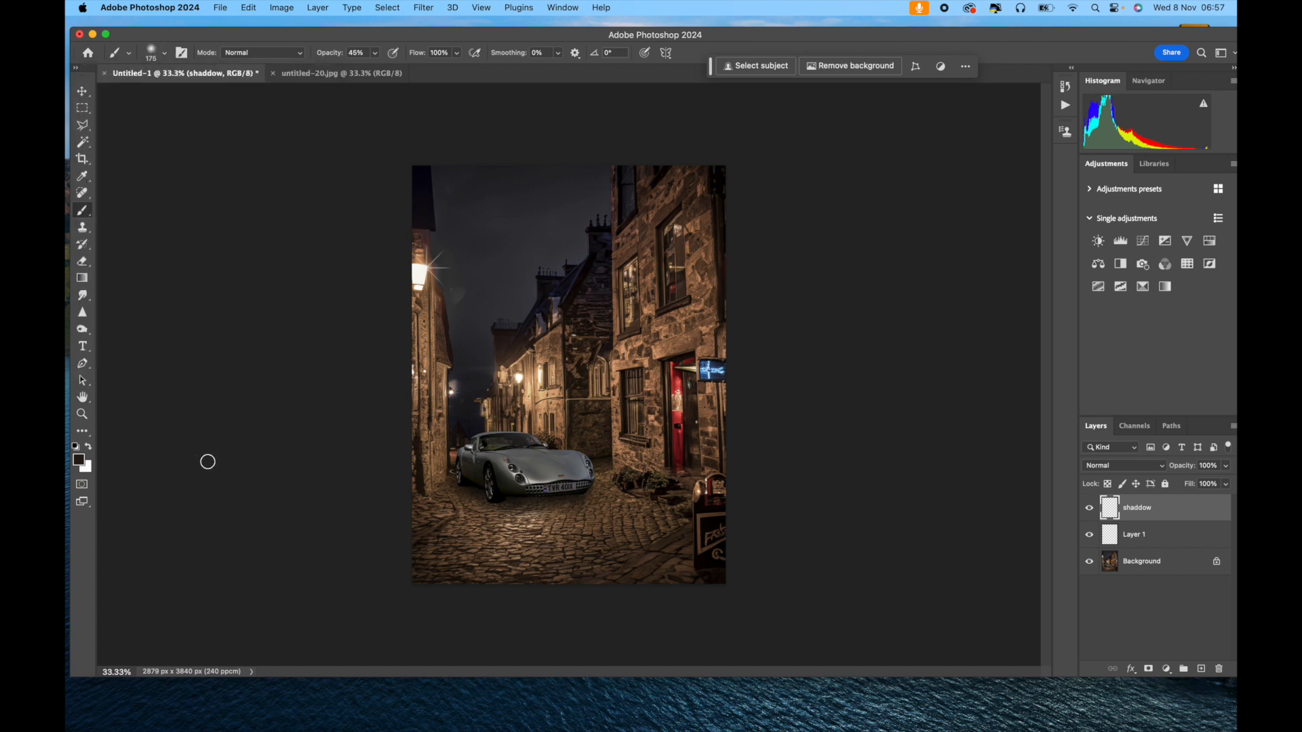
{"action": "key", "text": "bracketright"}
{"action": "key", "text": "bracketright"}
{"action": "key", "text": "bracketright"}
{"action": "key", "text": "bracketright"}
{"action": "key", "text": "bracketright"}
{"action": "key", "text": "bracketright"}
{"action": "key", "text": "bracketright"}
{"action": "key", "text": "bracketright"}
{"action": "key", "text": "bracketright"}
{"action": "key", "text": "bracketright"}
{"action": "key", "text": "bracketright"}
{"action": "key", "text": "bracketright"}
{"action": "key", "text": "bracketright"}
{"action": "key", "text": "bracketleft"}
{"action": "key", "text": "bracketleft"}
{"action": "key", "text": "bracketleft"}
{"action": "key", "text": "bracketleft"}
{"action": "key", "text": "bracketleft"}
{"action": "left_click", "coordinate": [375, 54]}
{"action": "left_click", "coordinate": [360, 69]}
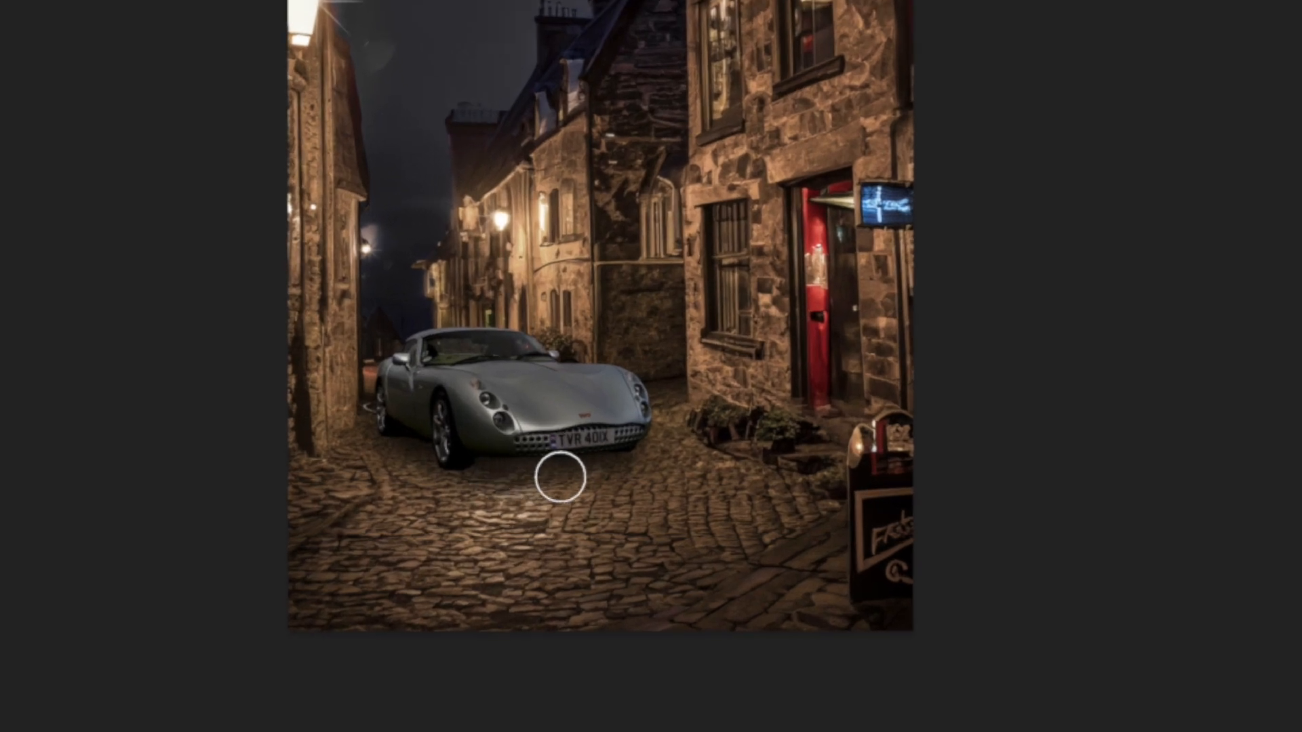
- Paint a soft shadow on the cobbles beneath the car's front and set the shaddow layer's opacity to 61%
{"action": "left_click", "coordinate": [604, 477]}
{"action": "left_click", "coordinate": [525, 481]}
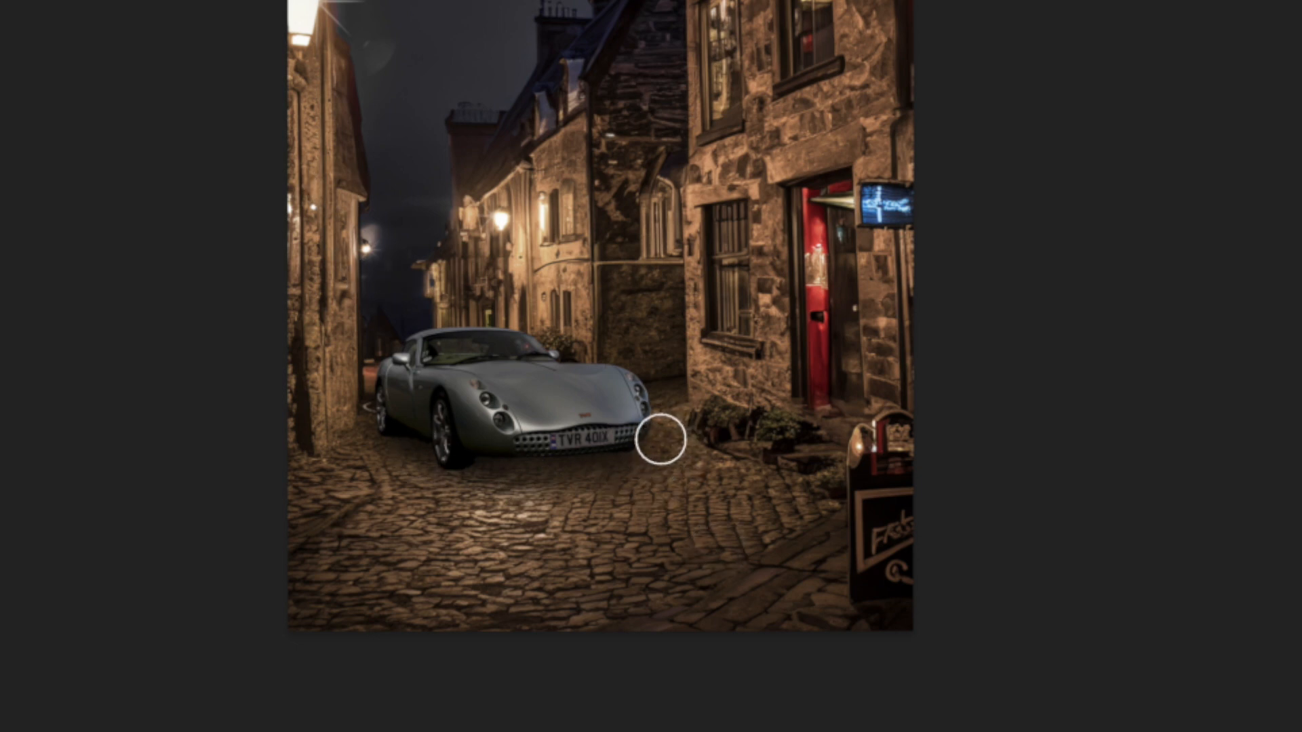
{"action": "left_click", "coordinate": [518, 475]}
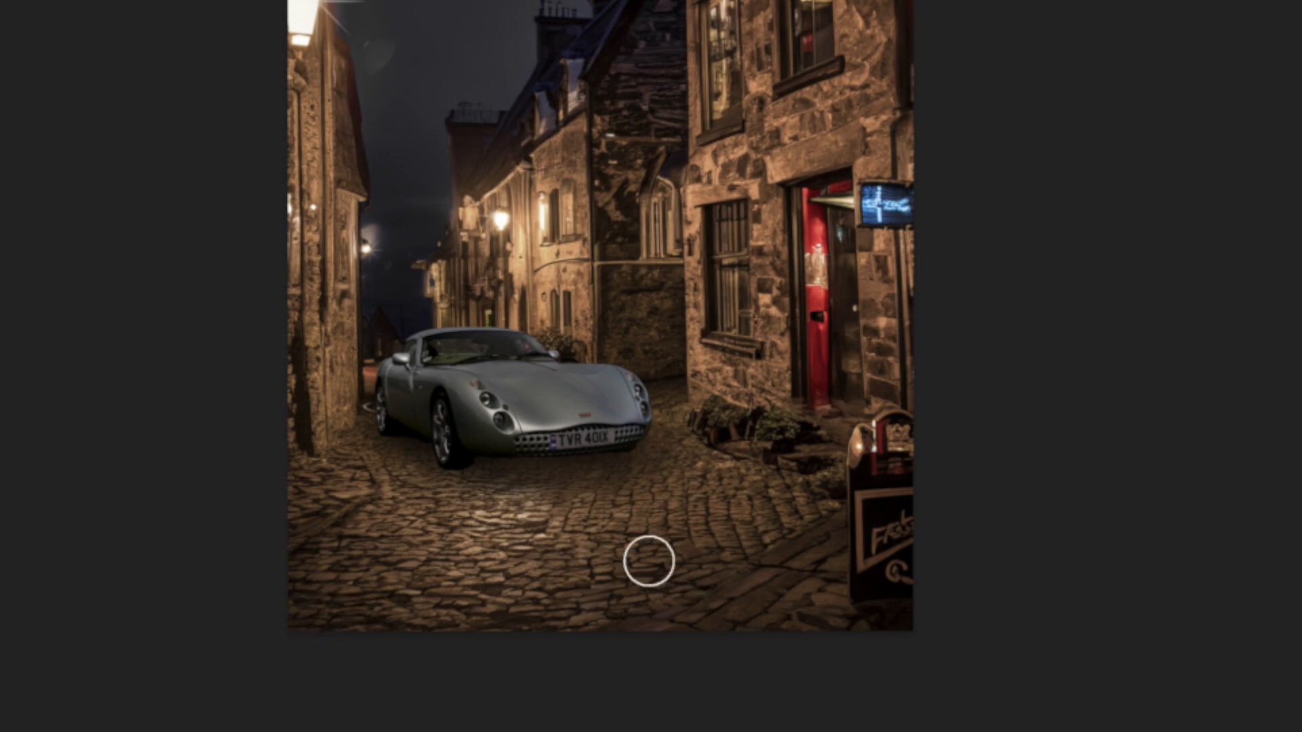
{"action": "left_click", "coordinate": [1294, 458]}
{"action": "left_click_drag", "start_coordinate": [1297, 478], "coordinate": [1204, 490]}
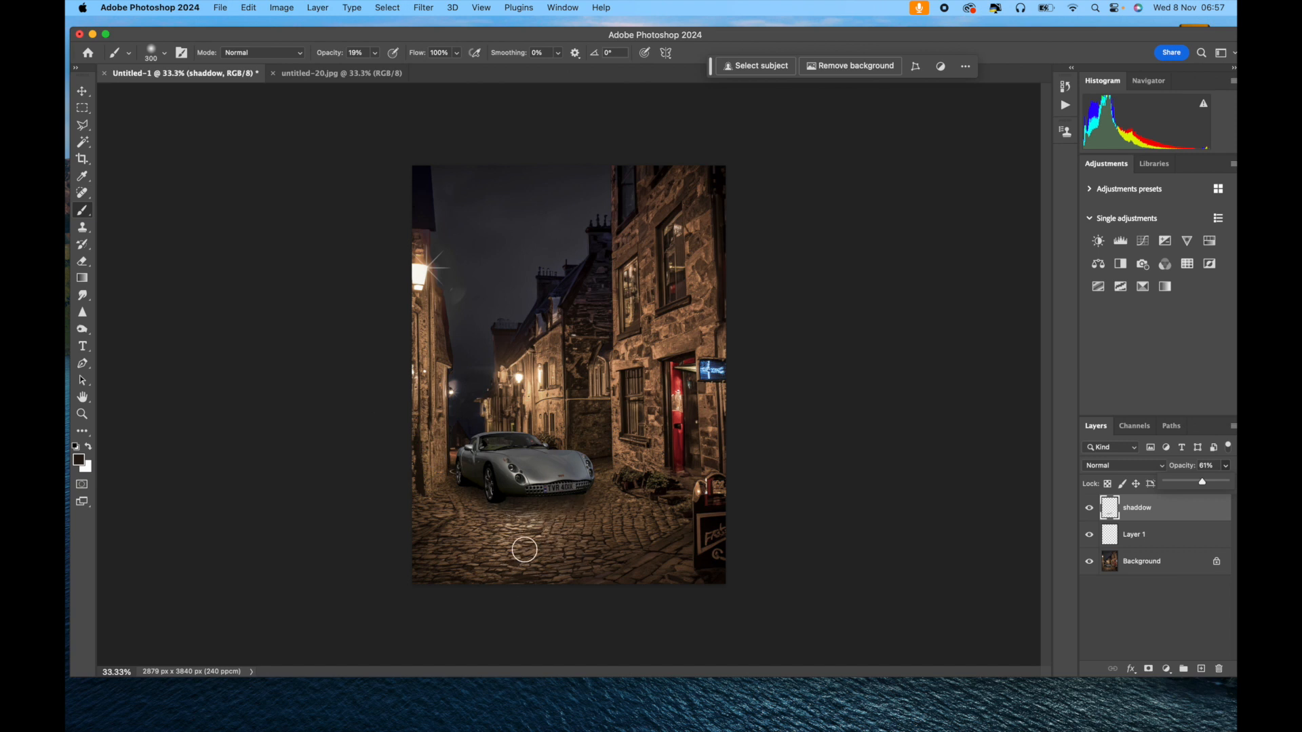
{"action": "left_click_drag", "start_coordinate": [548, 525], "coordinate": [499, 536]}
- Add a new blank layer named "highlight" above the shaddow layer
{"action": "left_click", "coordinate": [317, 8]}
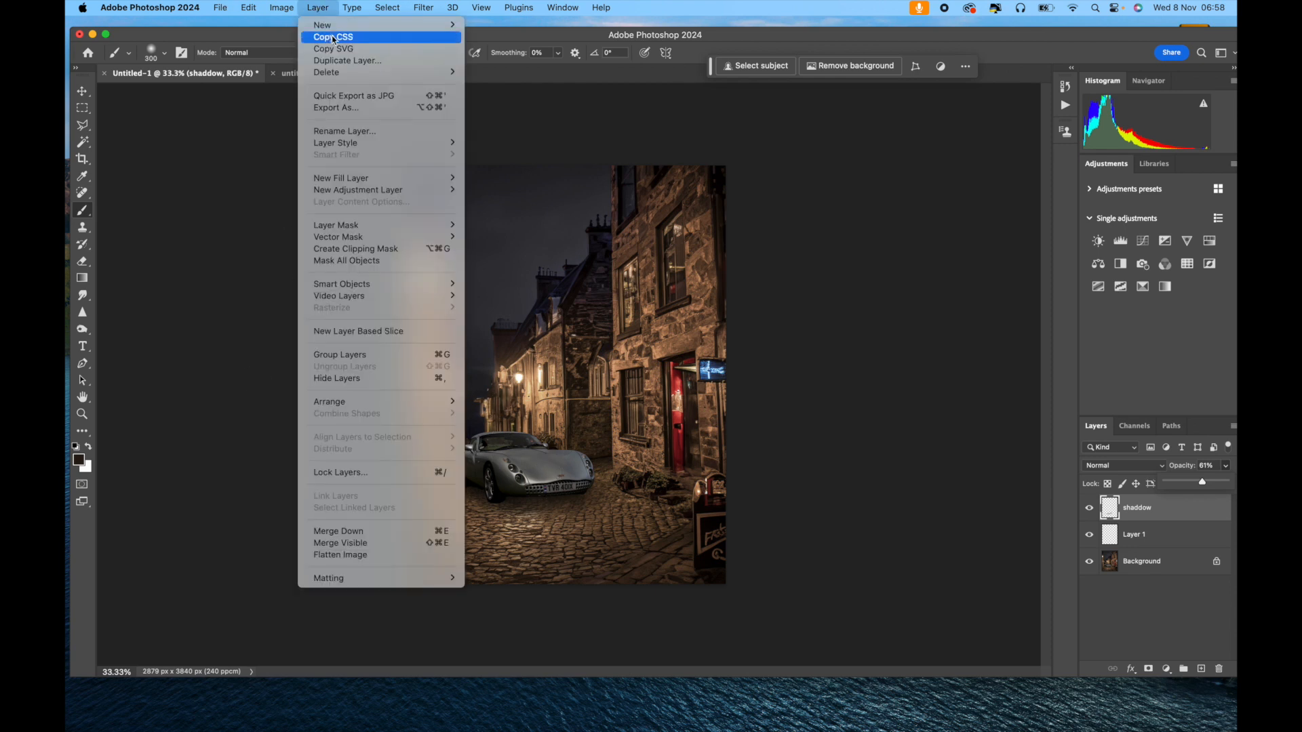
{"action": "mouse_move", "coordinate": [332, 26]}
{"action": "left_click", "coordinate": [508, 26]}
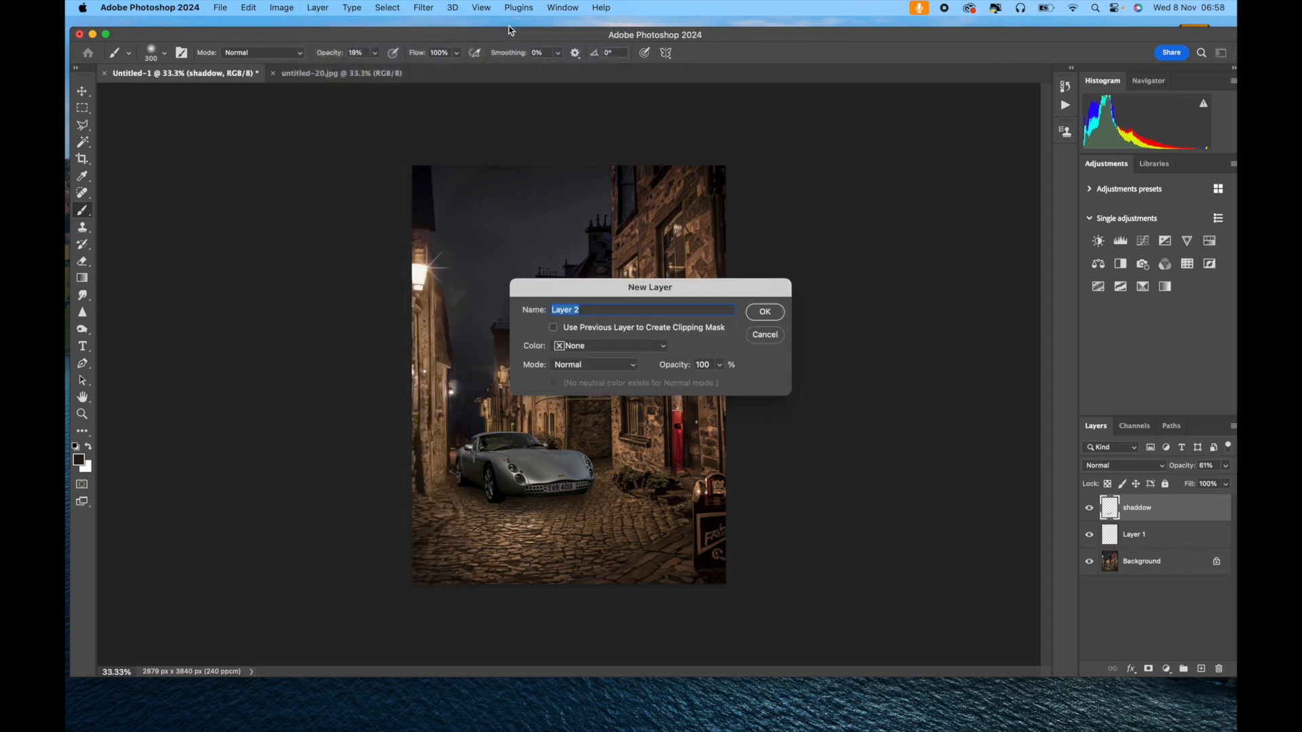
{"action": "type", "text": "highlight"}
{"action": "key", "text": "Return"}
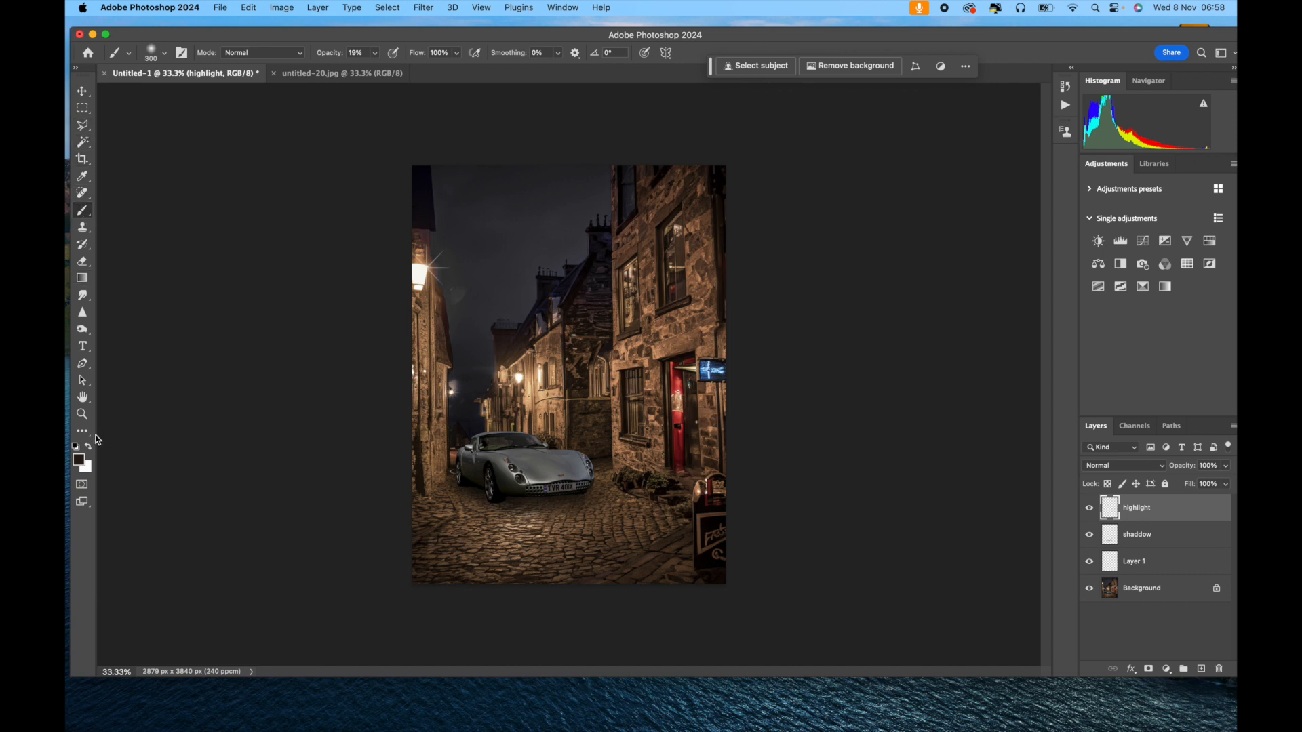
- Sample the warm brown #9c7653 from the lit wall beside the car as the foreground colour
{"action": "left_click", "coordinate": [79, 460]}
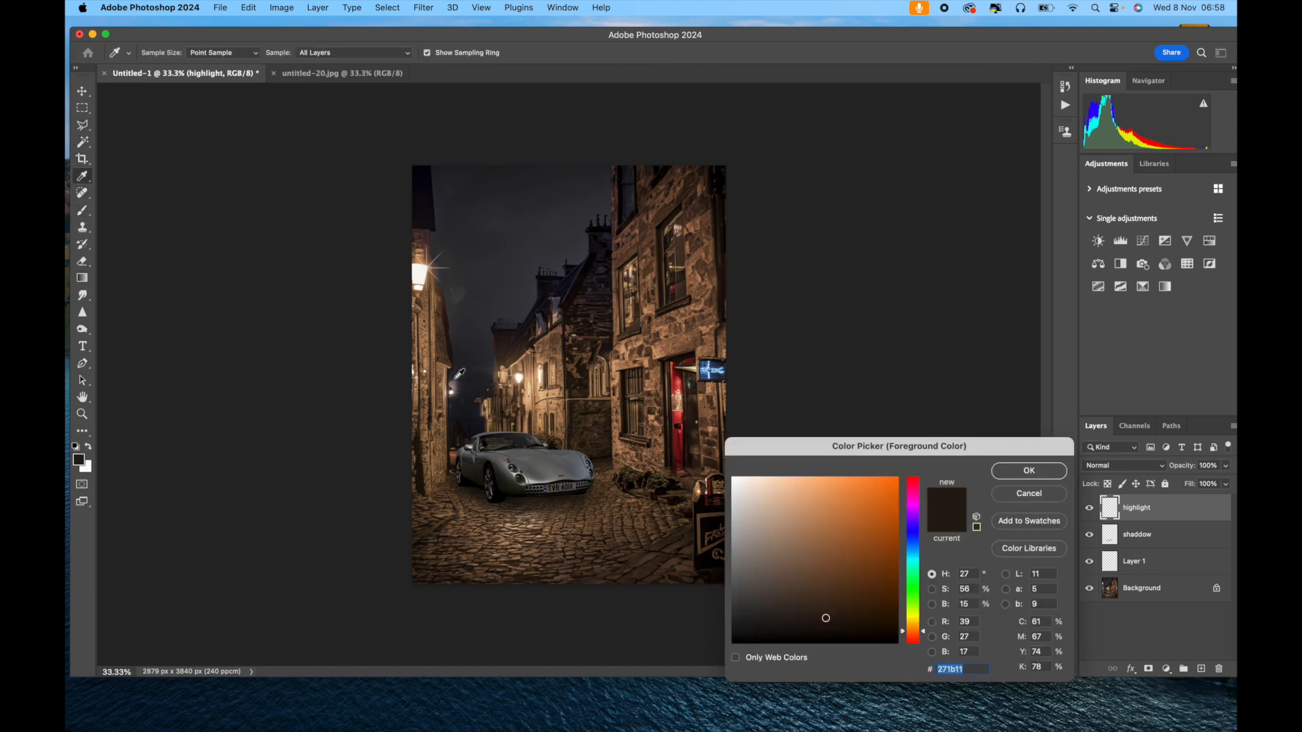
{"action": "left_click", "coordinate": [444, 423]}
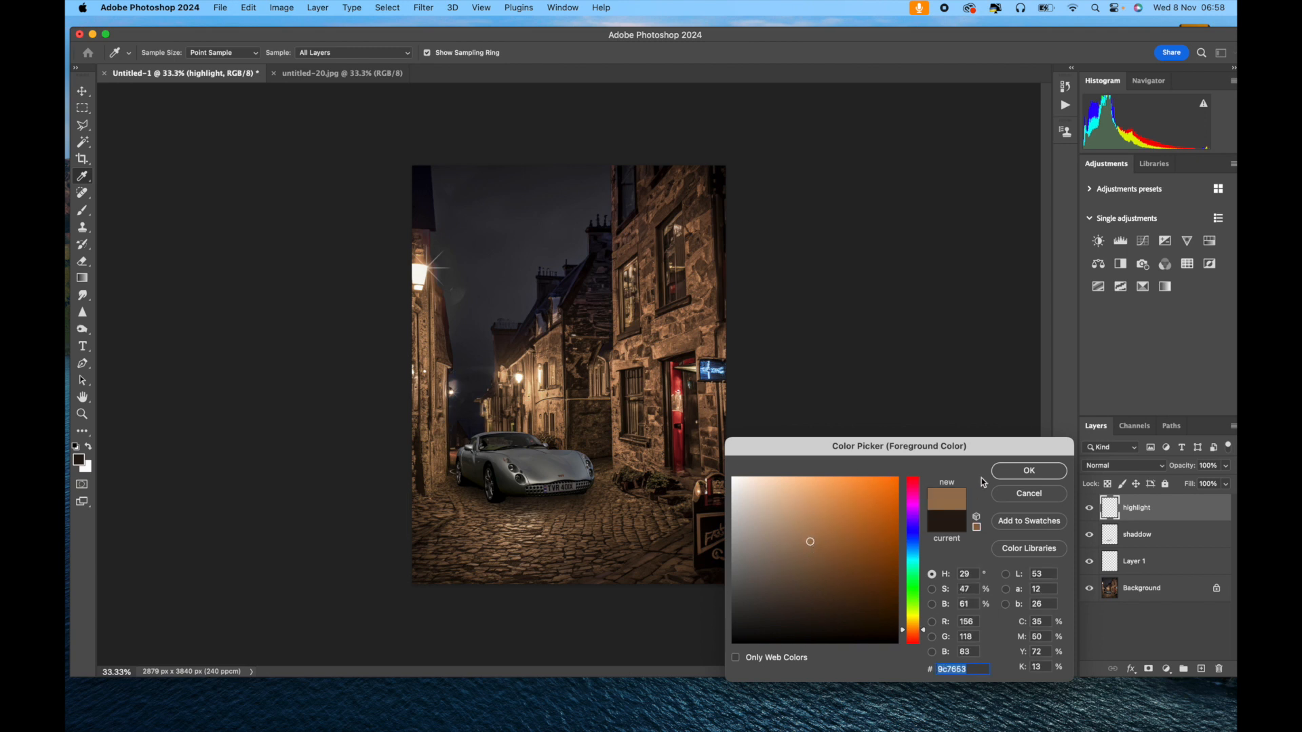
{"action": "left_click", "coordinate": [1002, 470]}
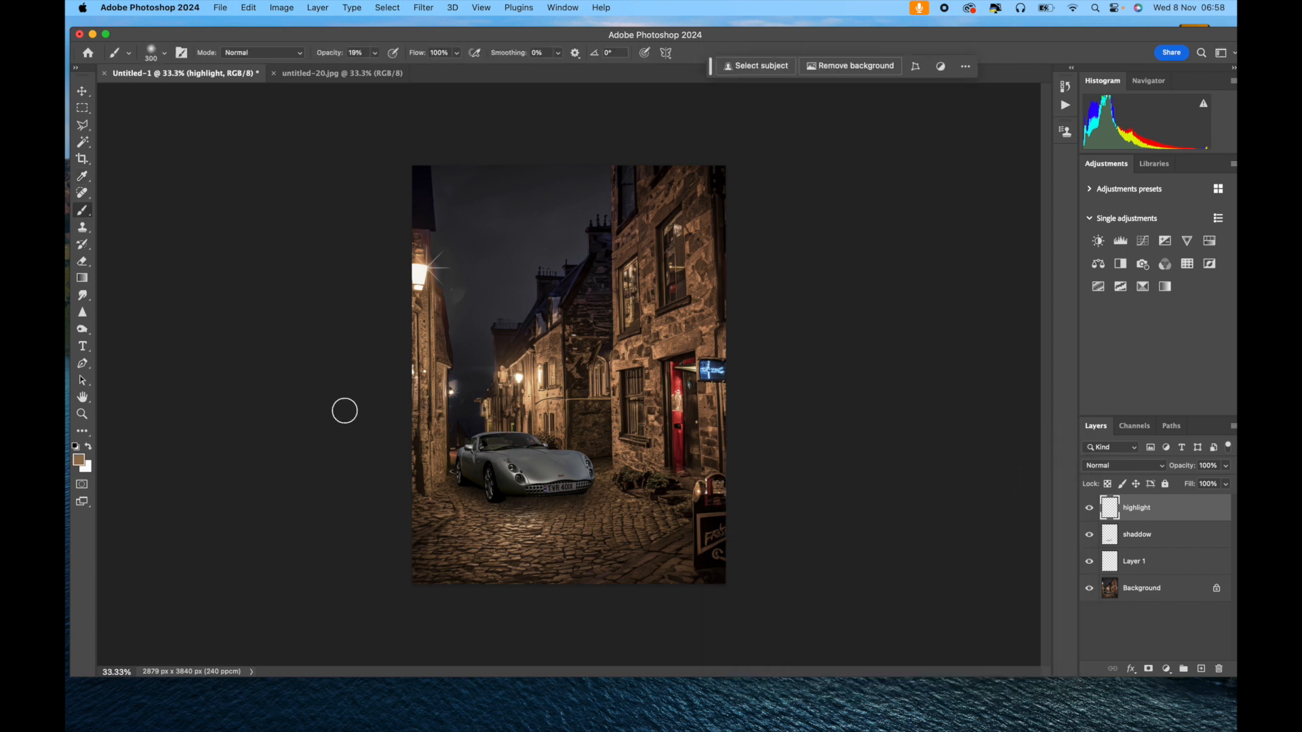
- Paint a faint warm glow over the car with a 1000 px brush at 6% opacity and set the highlight layer's opacity to 32%
{"action": "key", "text": "bracketright"}
{"action": "key", "text": "bracketright"}
{"action": "key", "text": "bracketright"}
{"action": "key", "text": "bracketright"}
{"action": "key", "text": "bracketright"}
{"action": "key", "text": "bracketright"}
{"action": "key", "text": "bracketright"}
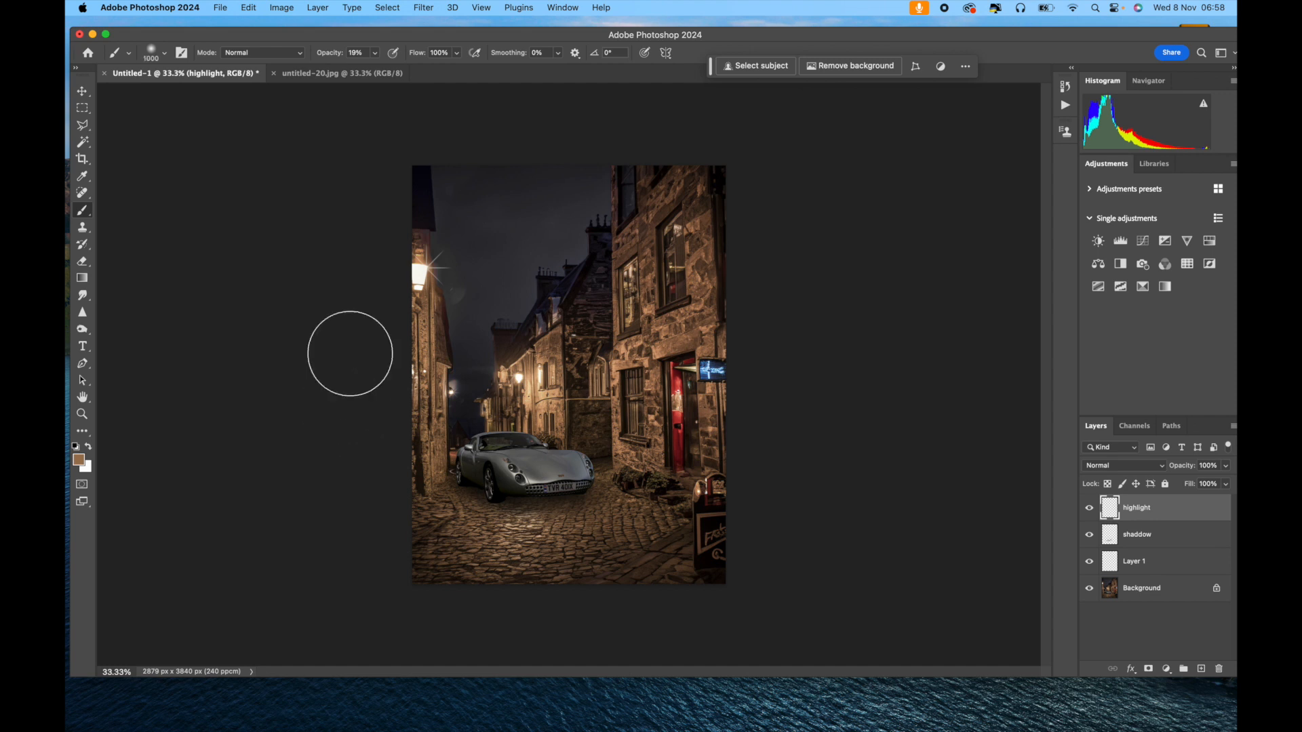
{"action": "left_click", "coordinate": [375, 53]}
{"action": "left_click_drag", "start_coordinate": [370, 69], "coordinate": [366, 68]}
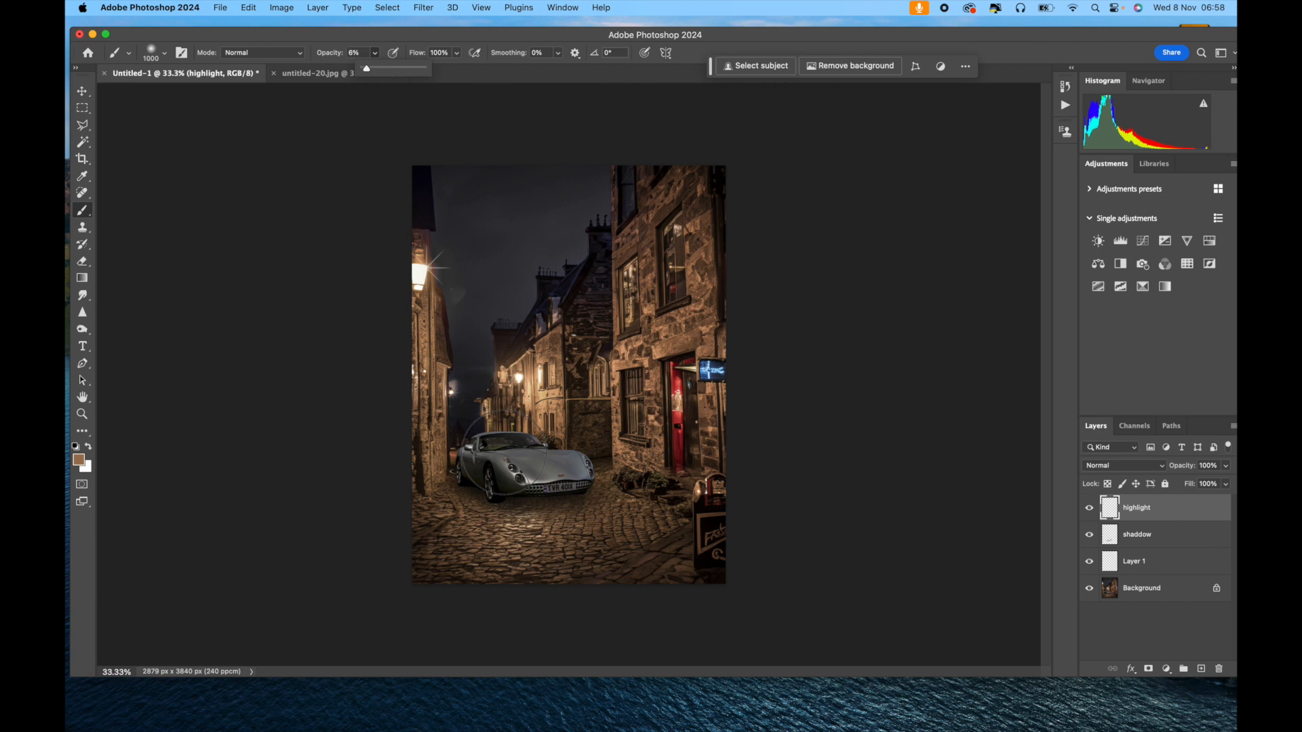
{"action": "left_click", "coordinate": [487, 459]}
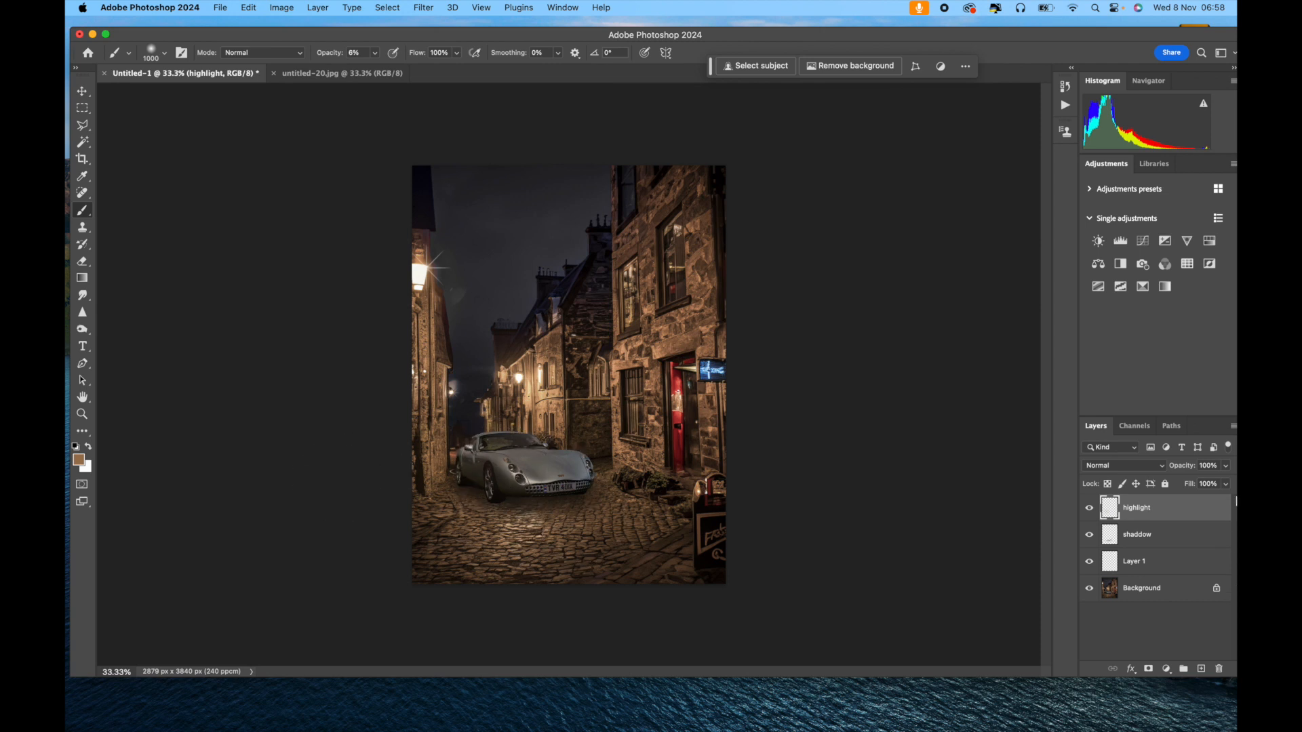
{"action": "left_click", "coordinate": [1226, 466]}
{"action": "mouse_move", "coordinate": [1226, 482]}
{"action": "left_mouse_down"}
{"action": "mouse_move", "coordinate": [1168, 493]}
{"action": "mouse_move", "coordinate": [1187, 491]}
{"action": "left_mouse_up"}
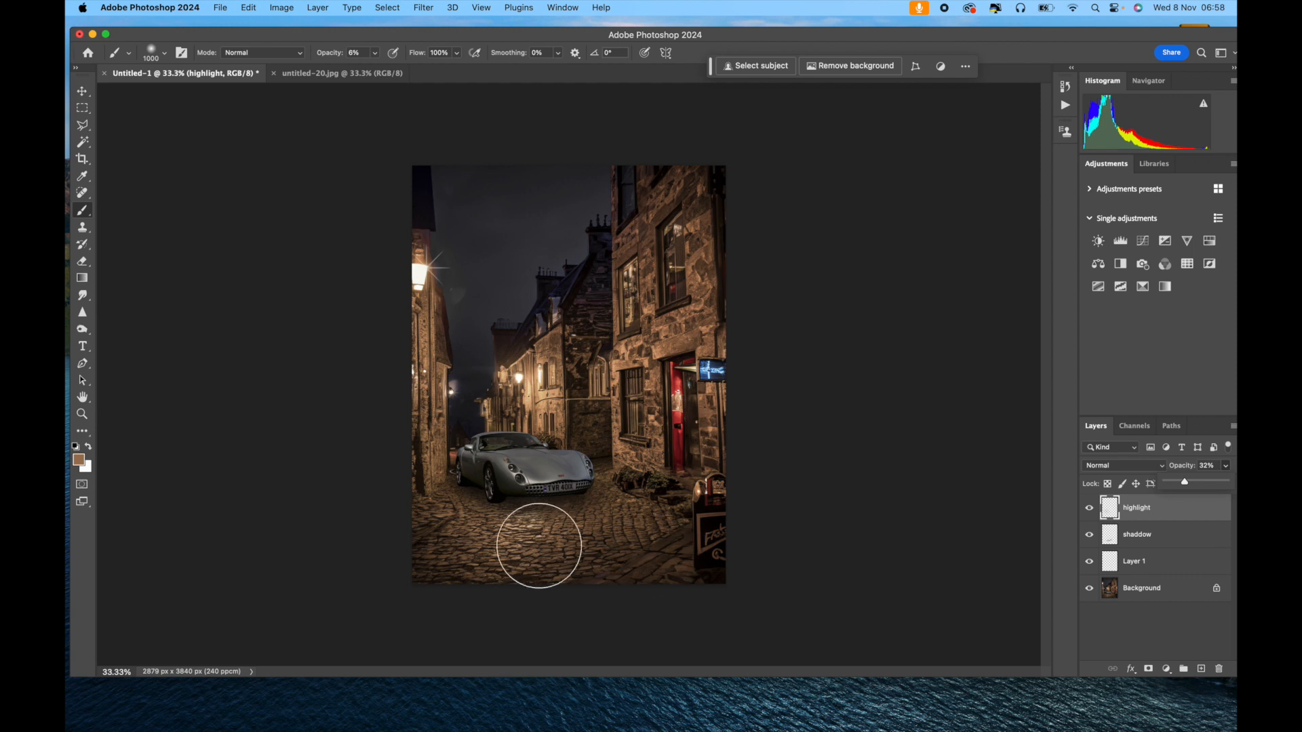
- Reduce the brush to 400 px and add a new layer named "shaddow 2" above the highlight layer
{"action": "key", "text": "bracketleft"}
{"action": "key", "text": "bracketleft"}
{"action": "key", "text": "bracketleft"}
{"action": "key", "text": "bracketleft"}
{"action": "key", "text": "bracketleft"}
{"action": "key", "text": "bracketleft"}
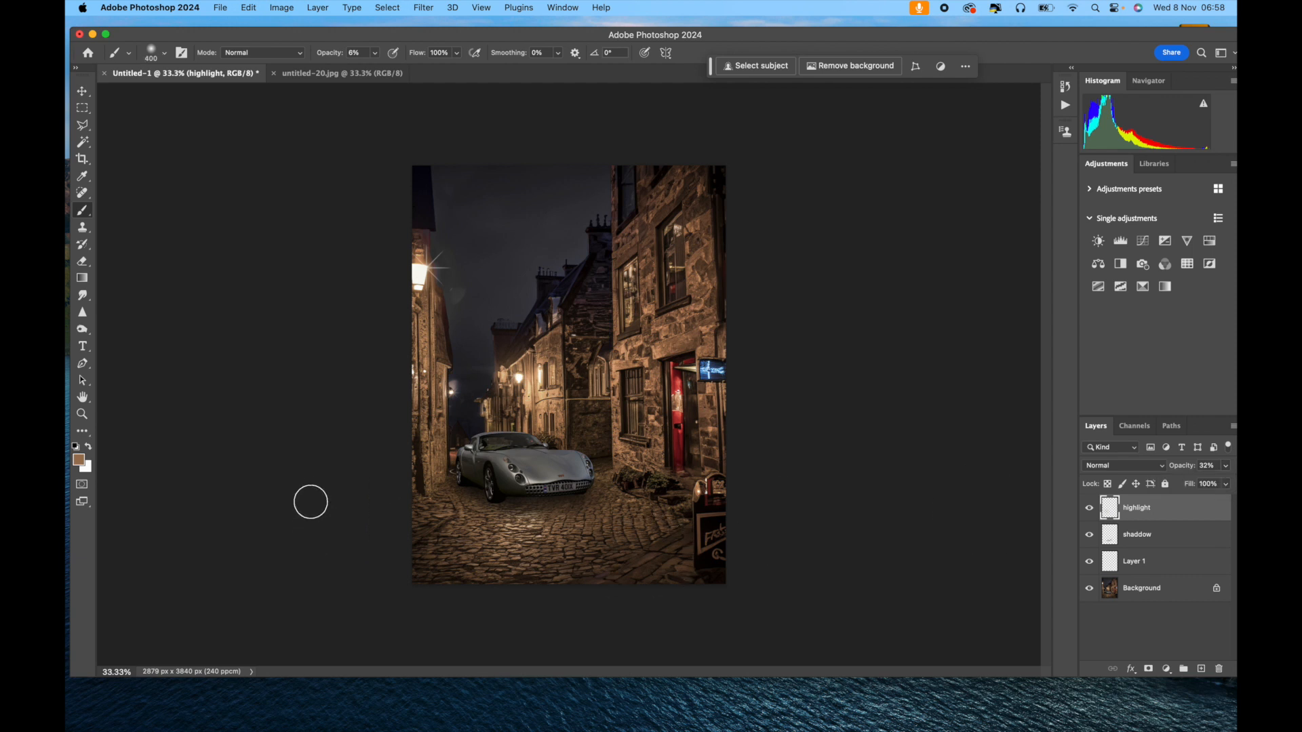
{"action": "left_click", "coordinate": [323, 10]}
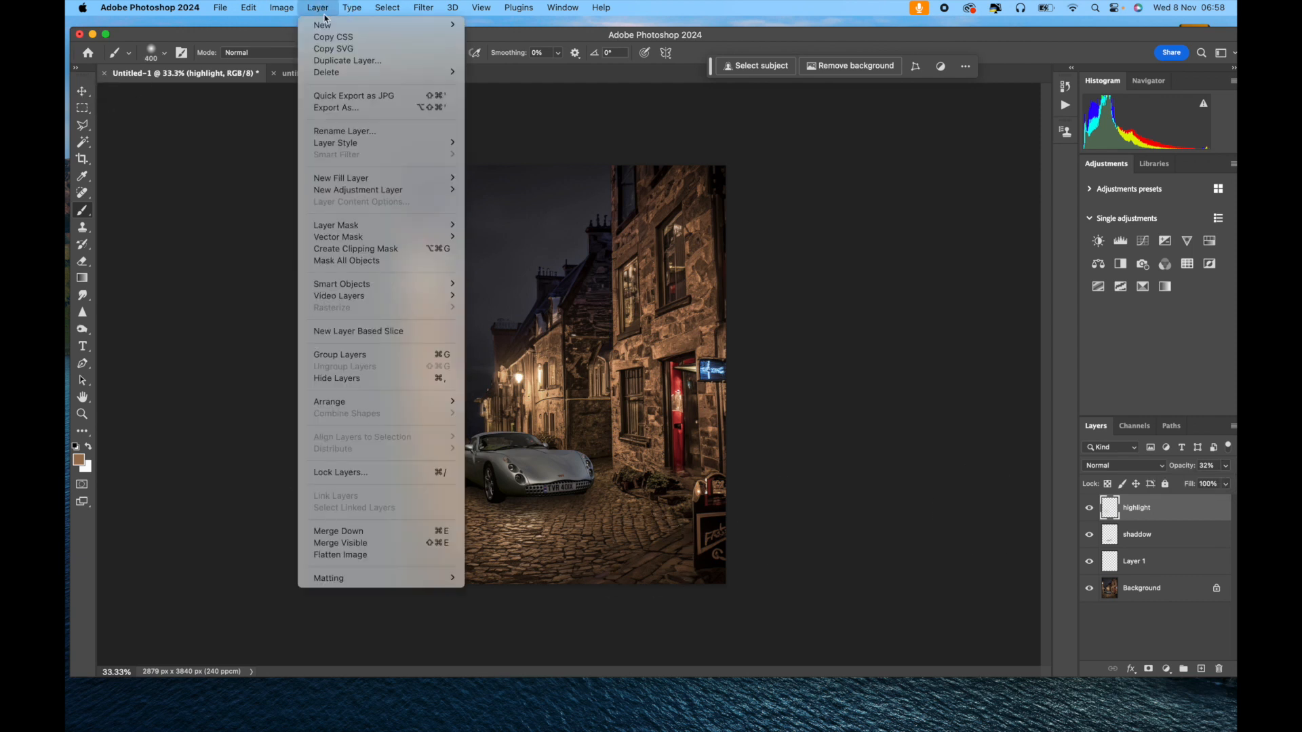
{"action": "mouse_move", "coordinate": [335, 27]}
{"action": "left_click", "coordinate": [488, 26]}
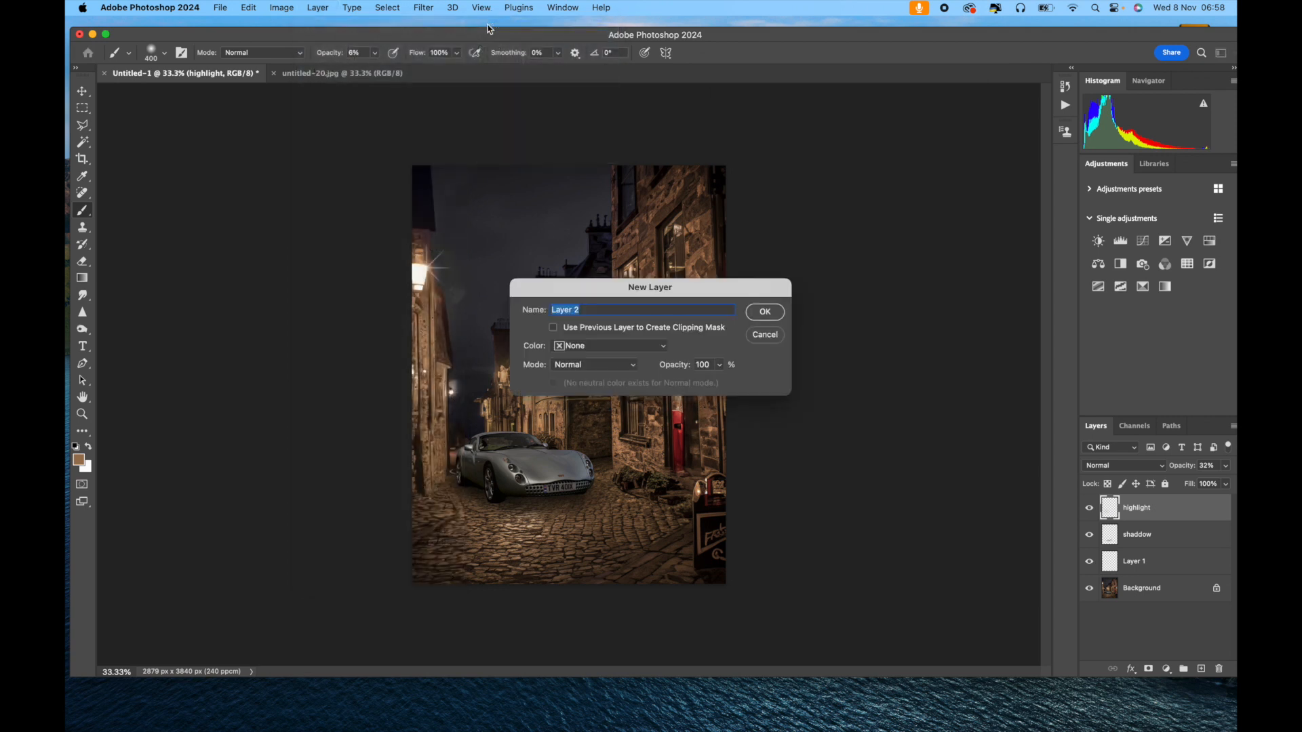
{"action": "type", "text": "shaddow"}
{"action": "key", "text": "Return"}
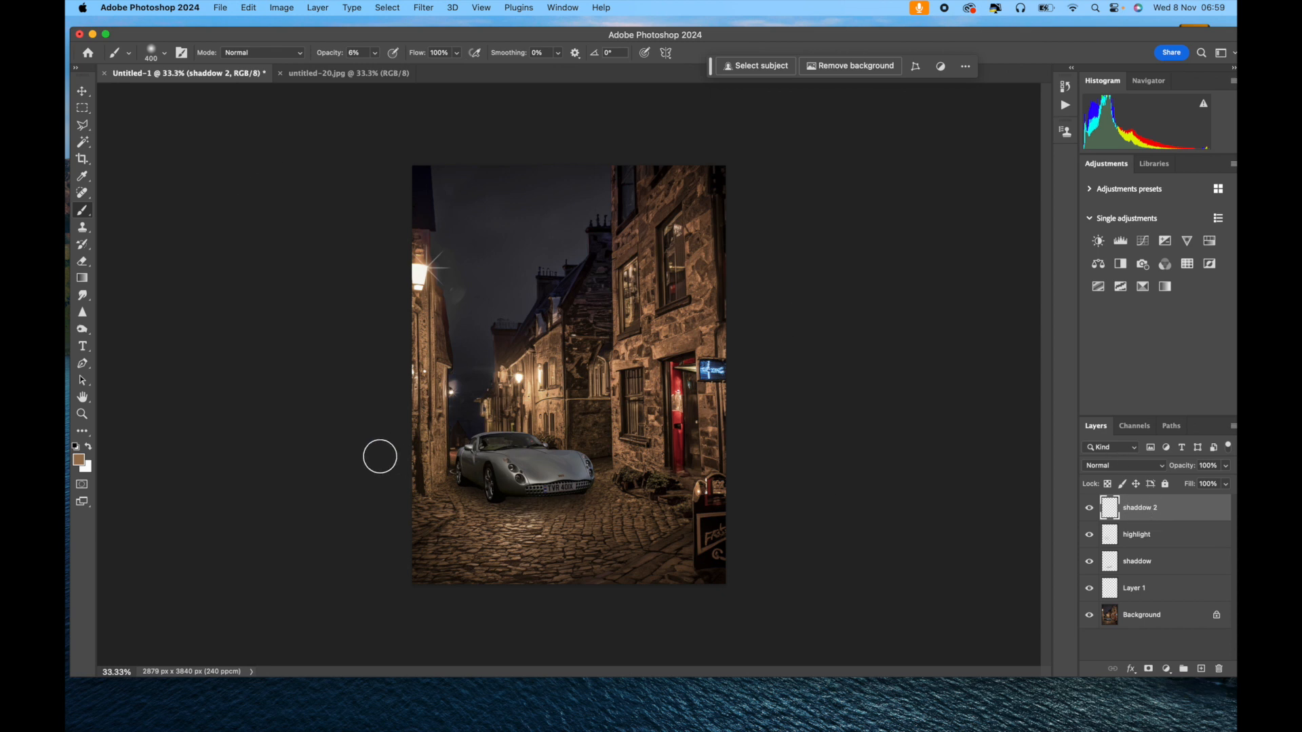
- Reduce the brush to 200 px and set a pale yellowish-white foreground colour based on a sample from the large street lamp
{"action": "key", "text": "bracketleft"}
{"action": "key", "text": "bracketleft"}
{"action": "key", "text": "bracketleft"}
{"action": "left_click", "coordinate": [79, 460]}
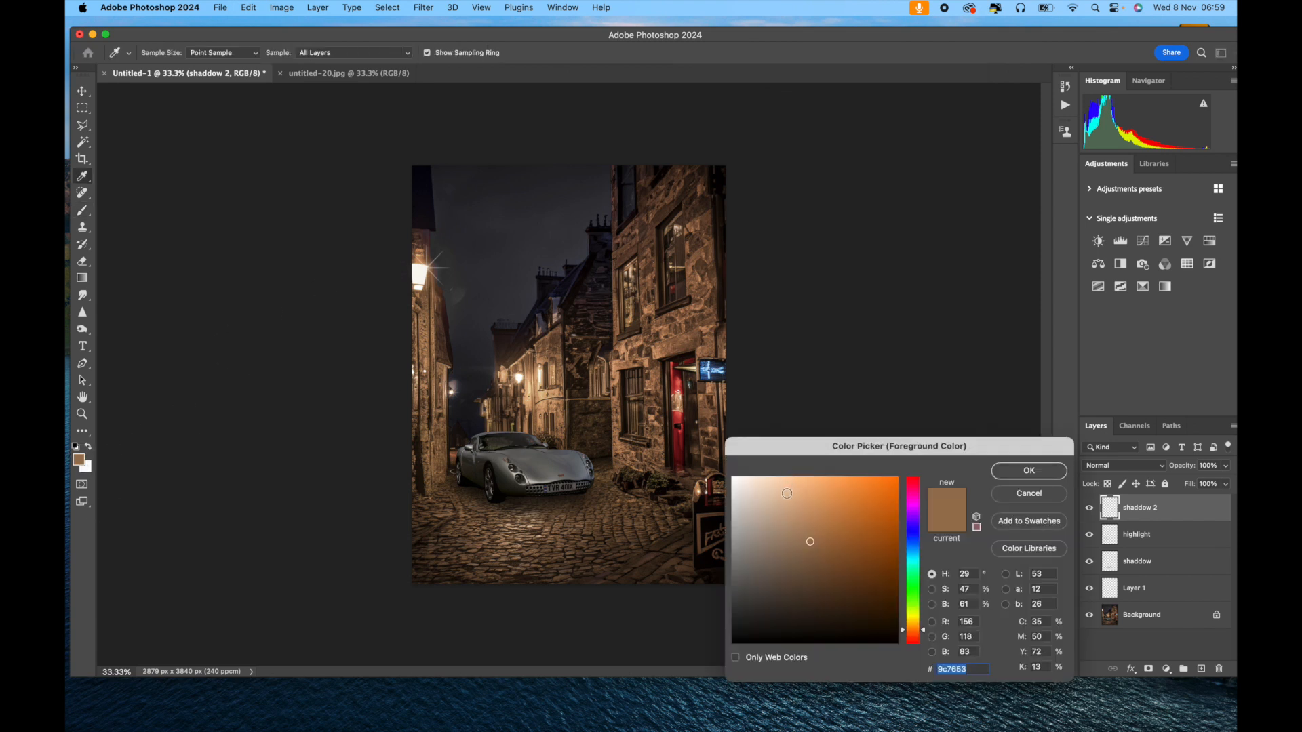
{"action": "left_click", "coordinate": [421, 270]}
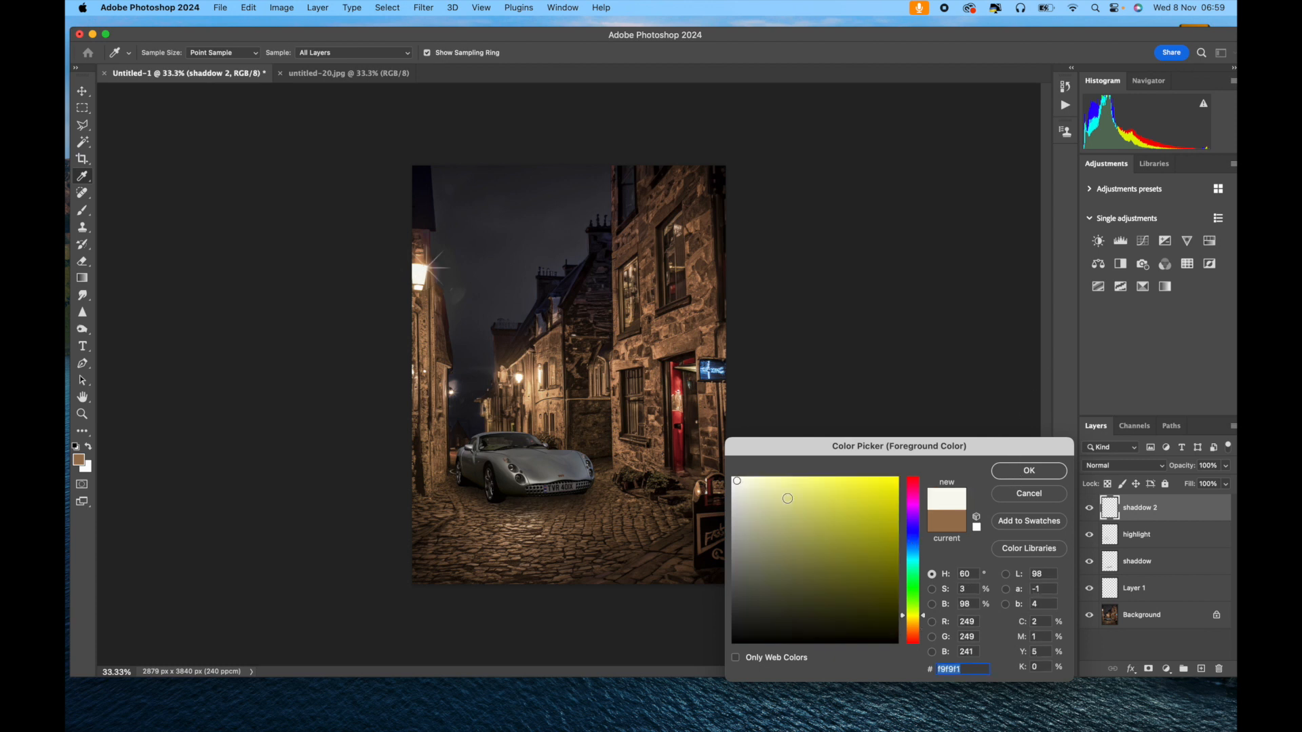
{"action": "left_click", "coordinate": [747, 482]}
{"action": "left_click", "coordinate": [1028, 471]}
{"action": "key", "text": "b"}
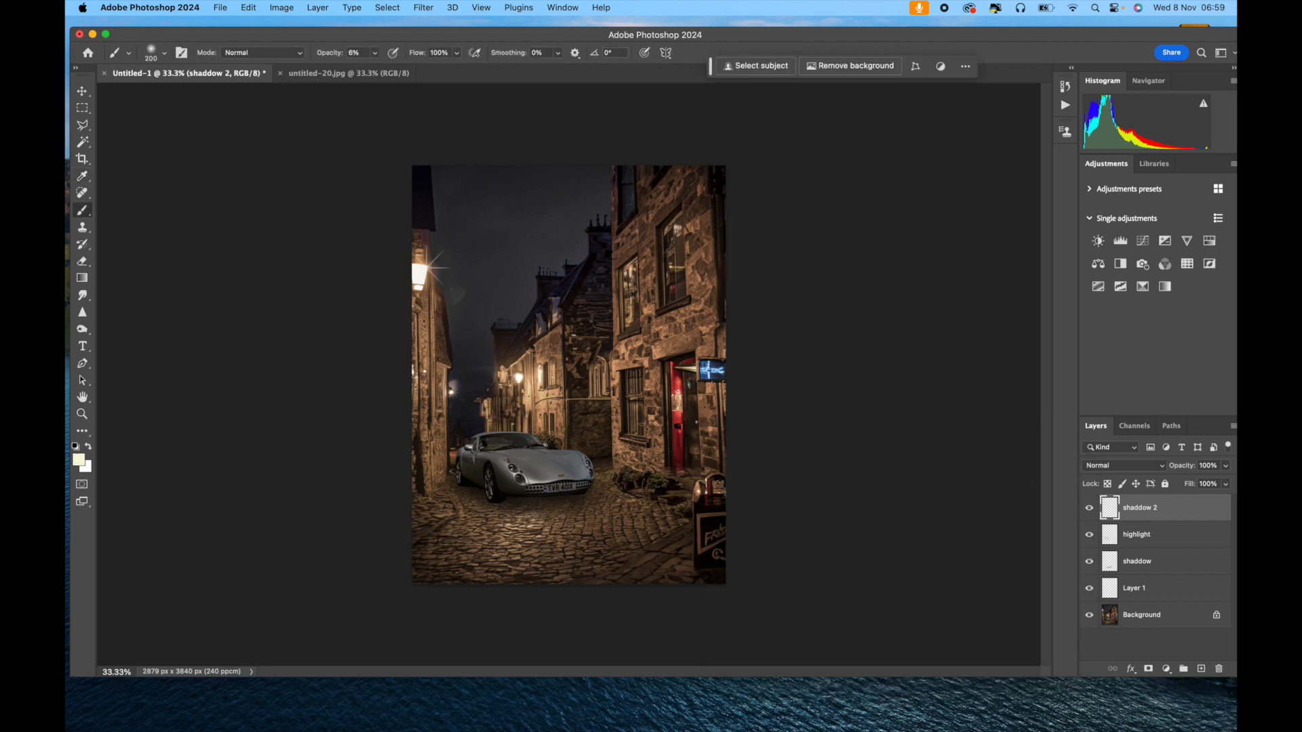
- Paint pale highlights over the car's bonnet and roof, raising brush opacity to 28%, and set the shaddow 2 layer's opacity to 33%
{"action": "mouse_move", "coordinate": [499, 434]}
{"action": "left_mouse_down"}
{"action": "mouse_move", "coordinate": [555, 472]}
{"action": "mouse_move", "coordinate": [495, 438]}
{"action": "mouse_move", "coordinate": [557, 473]}
{"action": "mouse_move", "coordinate": [504, 443]}
{"action": "mouse_move", "coordinate": [545, 464]}
{"action": "left_mouse_up"}
{"action": "mouse_move", "coordinate": [506, 459]}
{"action": "left_mouse_down"}
{"action": "mouse_move", "coordinate": [523, 481]}
{"action": "mouse_move", "coordinate": [498, 459]}
{"action": "left_mouse_up"}
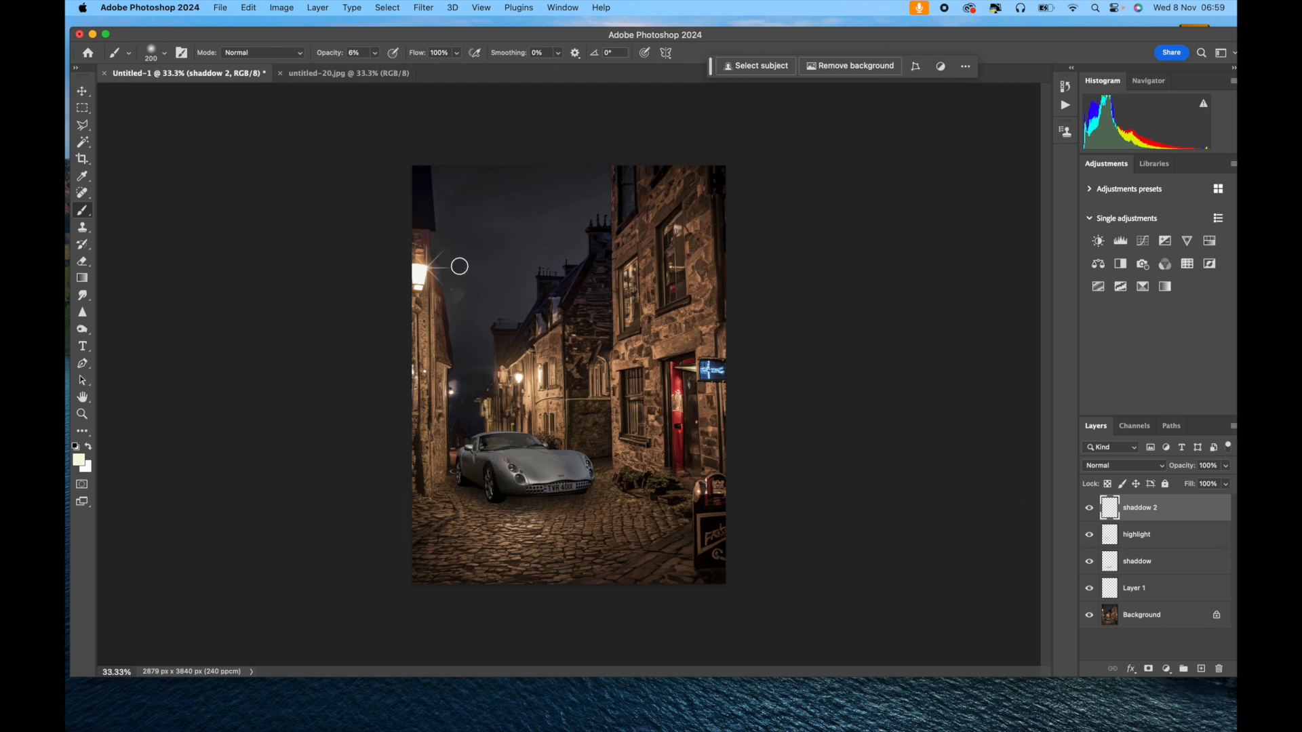
{"action": "left_click", "coordinate": [375, 53]}
{"action": "left_click", "coordinate": [388, 69]}
{"action": "left_click", "coordinate": [555, 474]}
{"action": "left_click", "coordinate": [520, 474]}
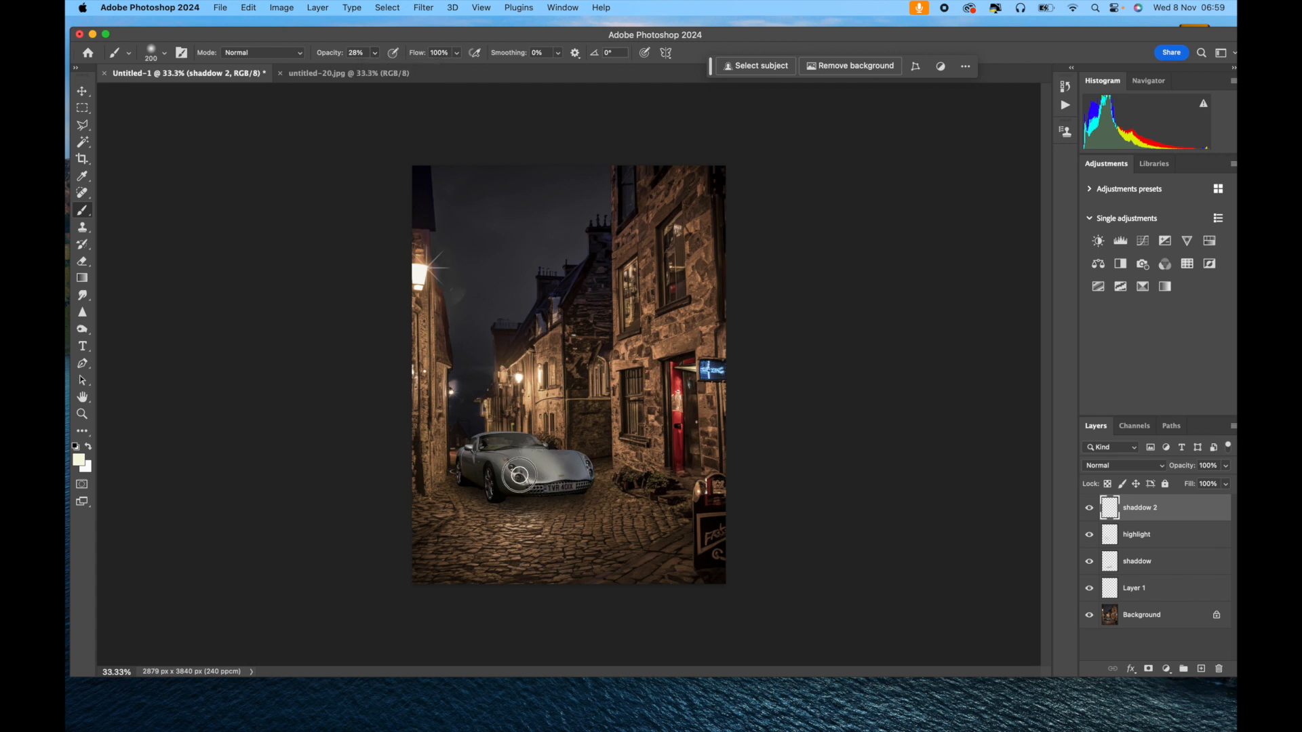
{"action": "left_click", "coordinate": [482, 438]}
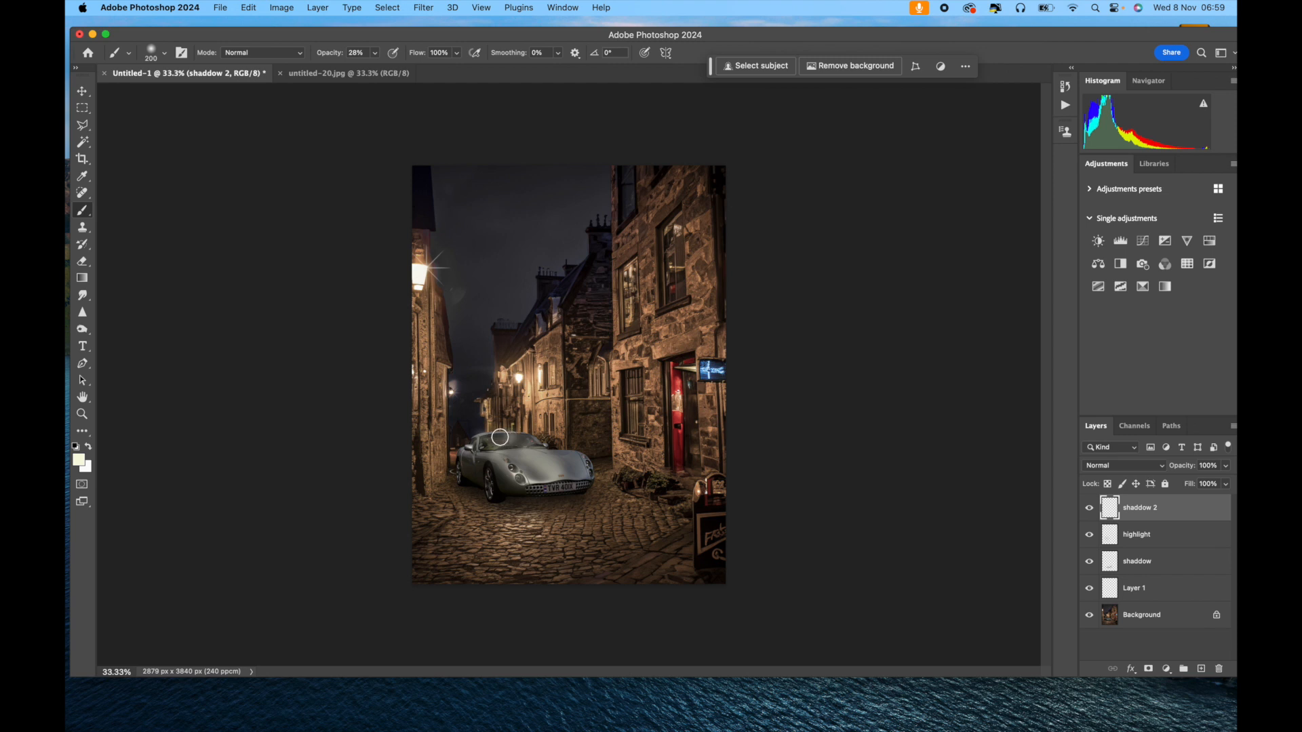
{"action": "left_click", "coordinate": [1226, 467]}
{"action": "left_click_drag", "start_coordinate": [1226, 482], "coordinate": [1185, 487]}
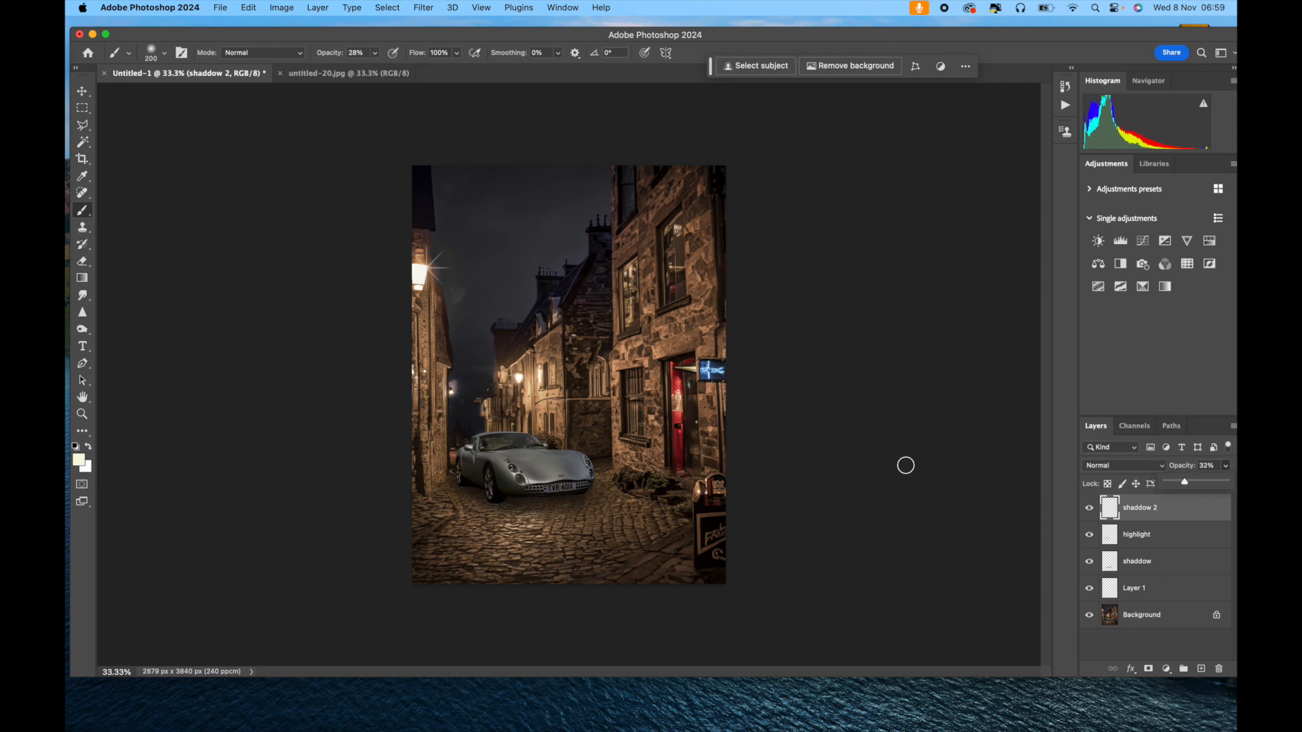
- Deselect the current layer and add a new blank layer named Layer 2 above shaddow 2
{"action": "left_click", "coordinate": [83, 92]}
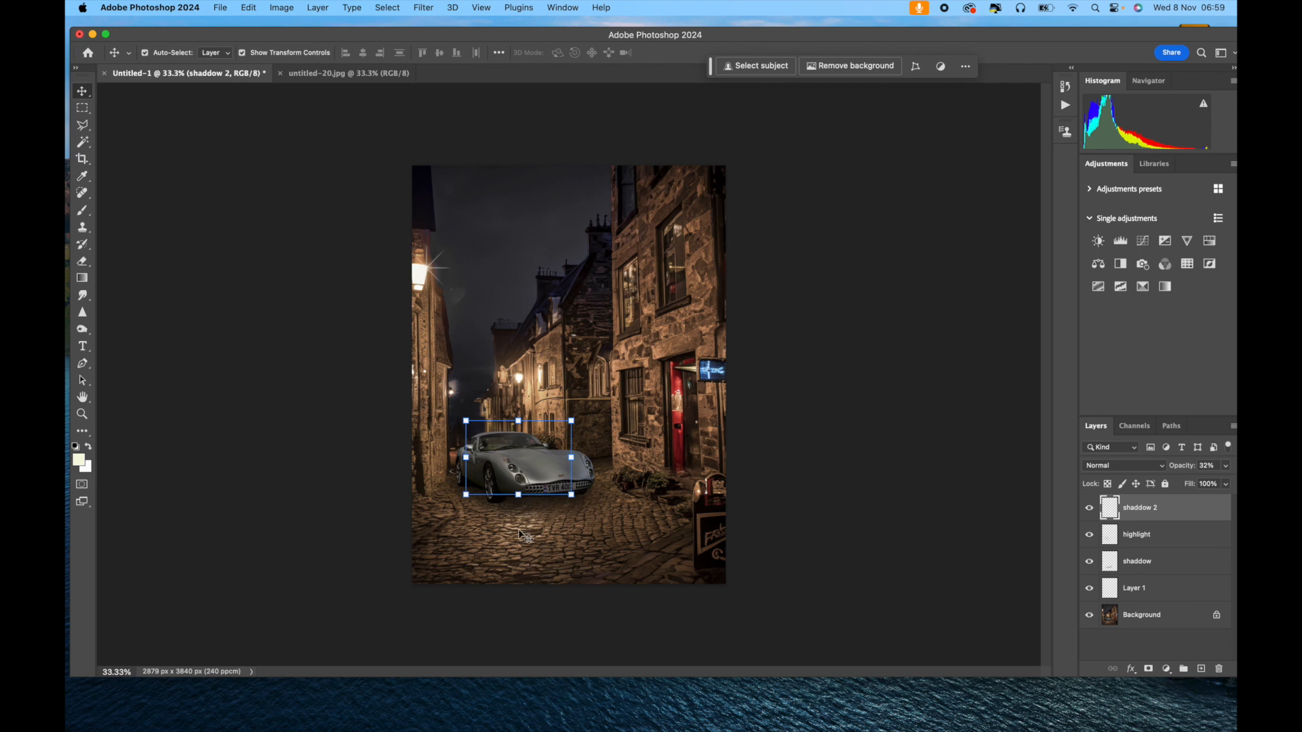
{"action": "left_click", "coordinate": [319, 430]}
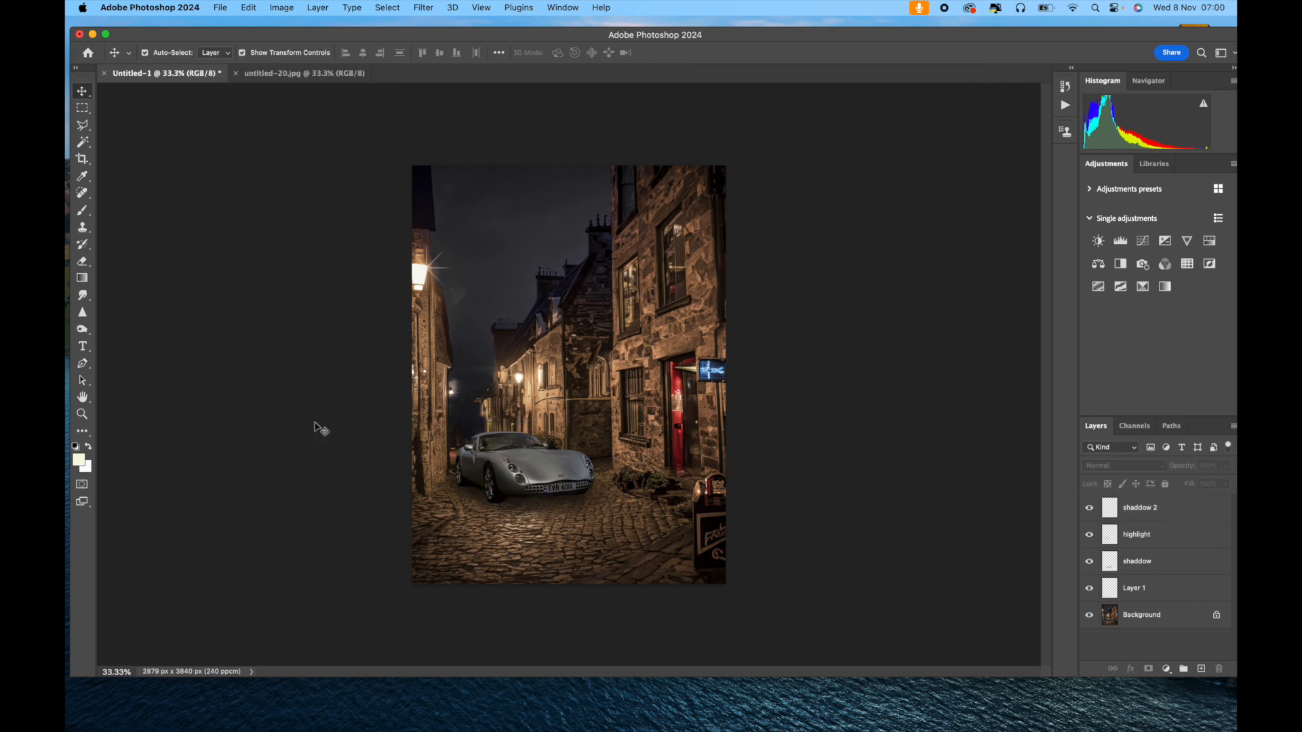
{"action": "left_click", "coordinate": [315, 8]}
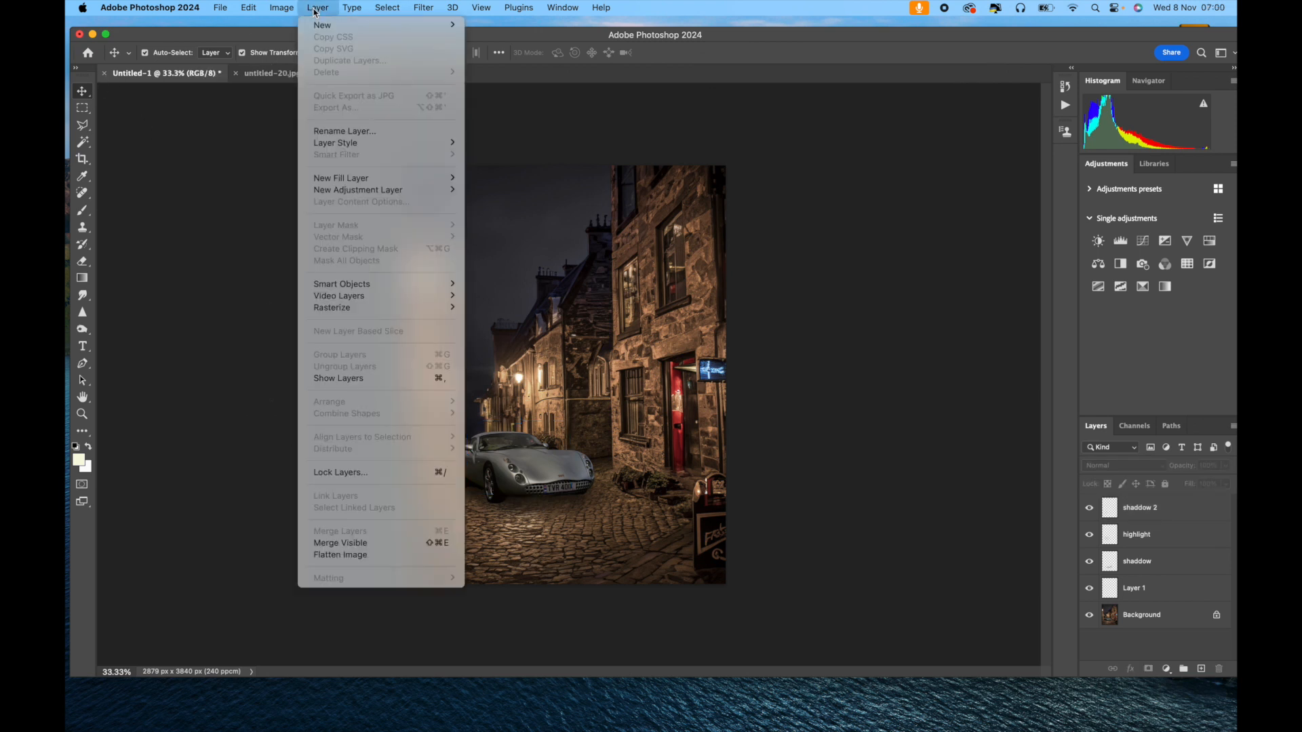
{"action": "mouse_move", "coordinate": [342, 27]}
{"action": "left_click", "coordinate": [494, 26]}
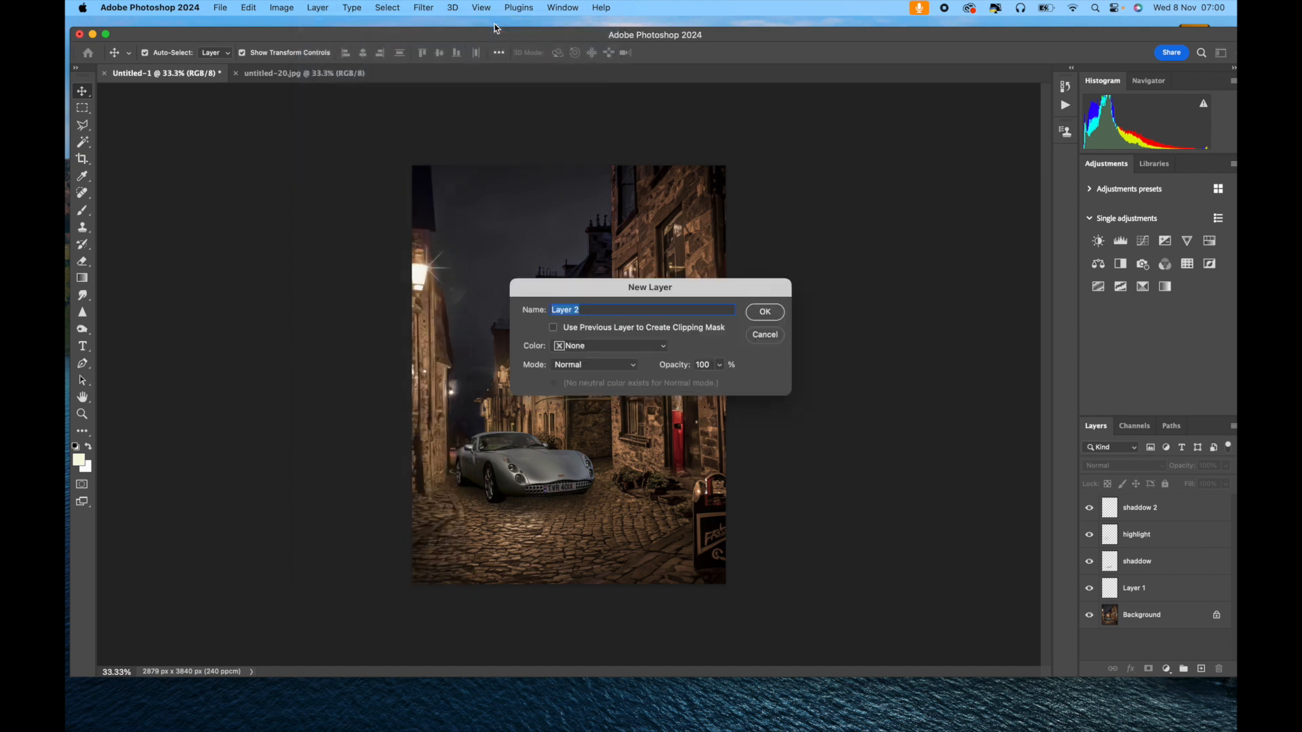
{"action": "key", "text": "Return"}
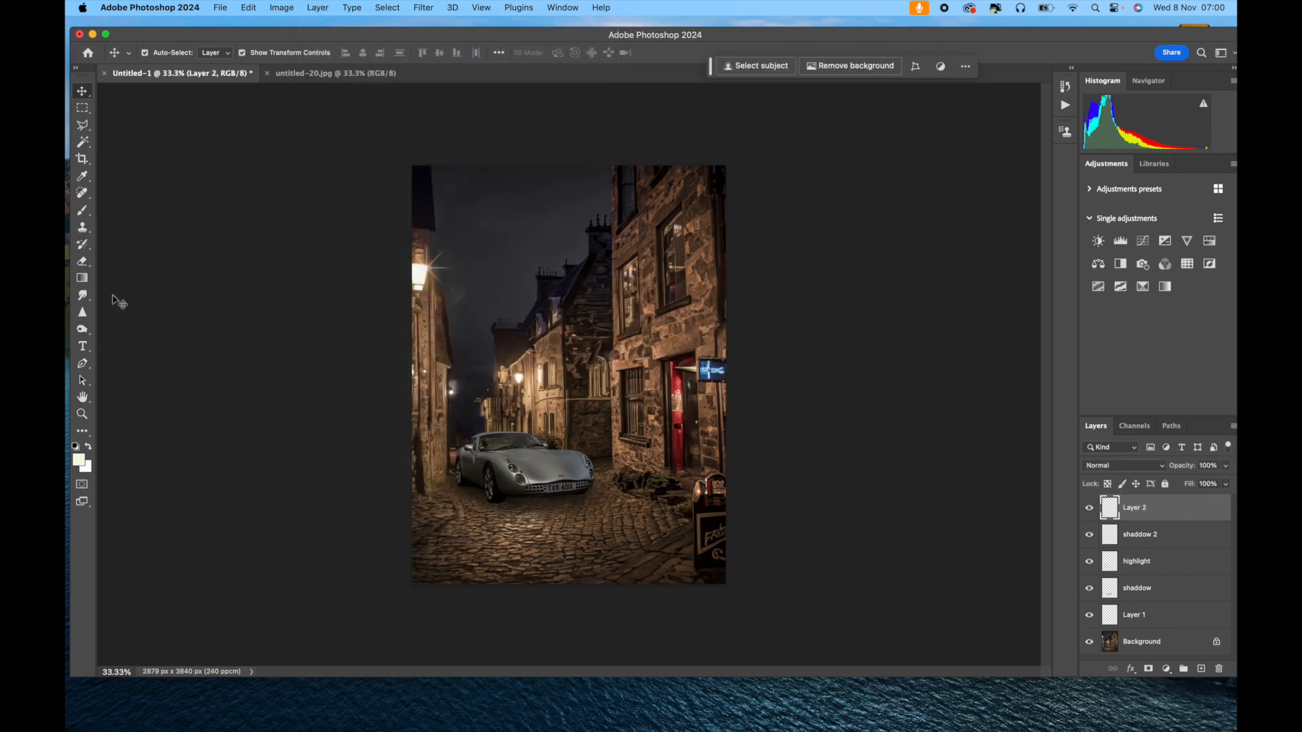
- Sample a dark brown from the cobbles as foreground colour and draw a linear gradient on Layer 2 from the lower cobbles up to the car
{"action": "left_click", "coordinate": [82, 278]}
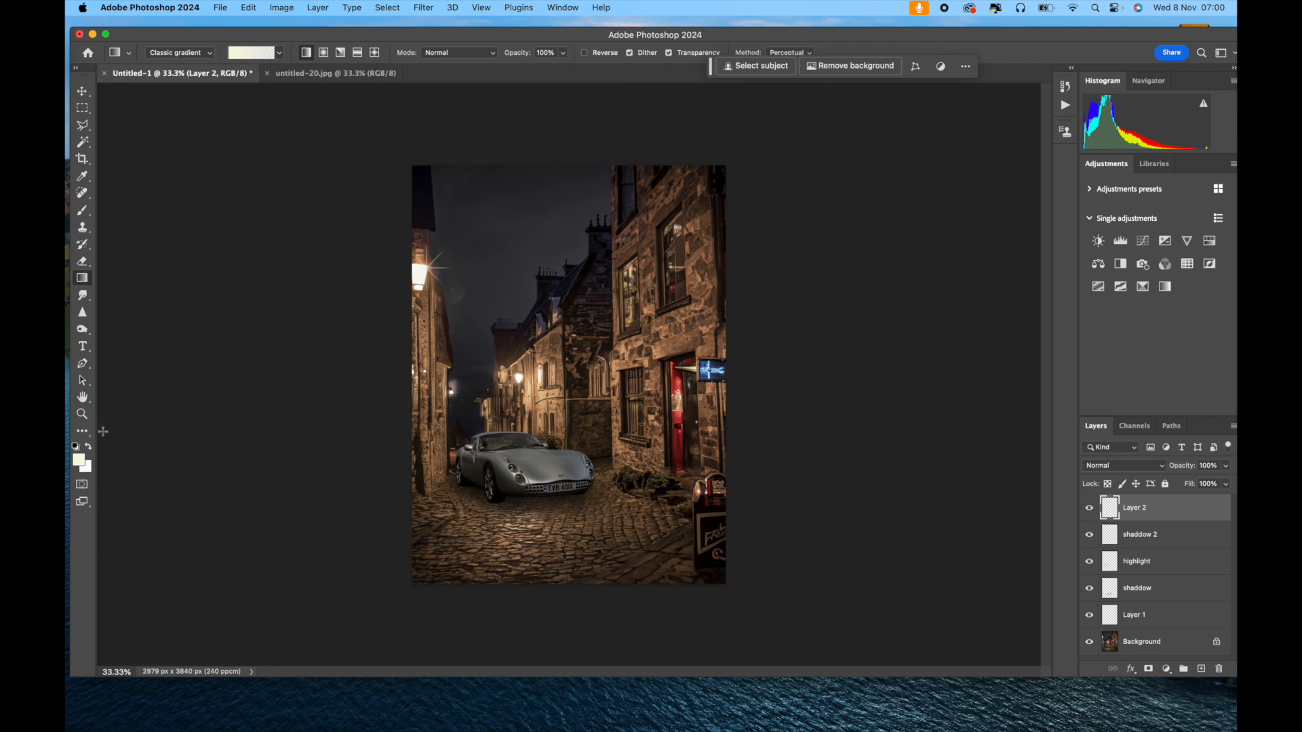
{"action": "left_click", "coordinate": [79, 460]}
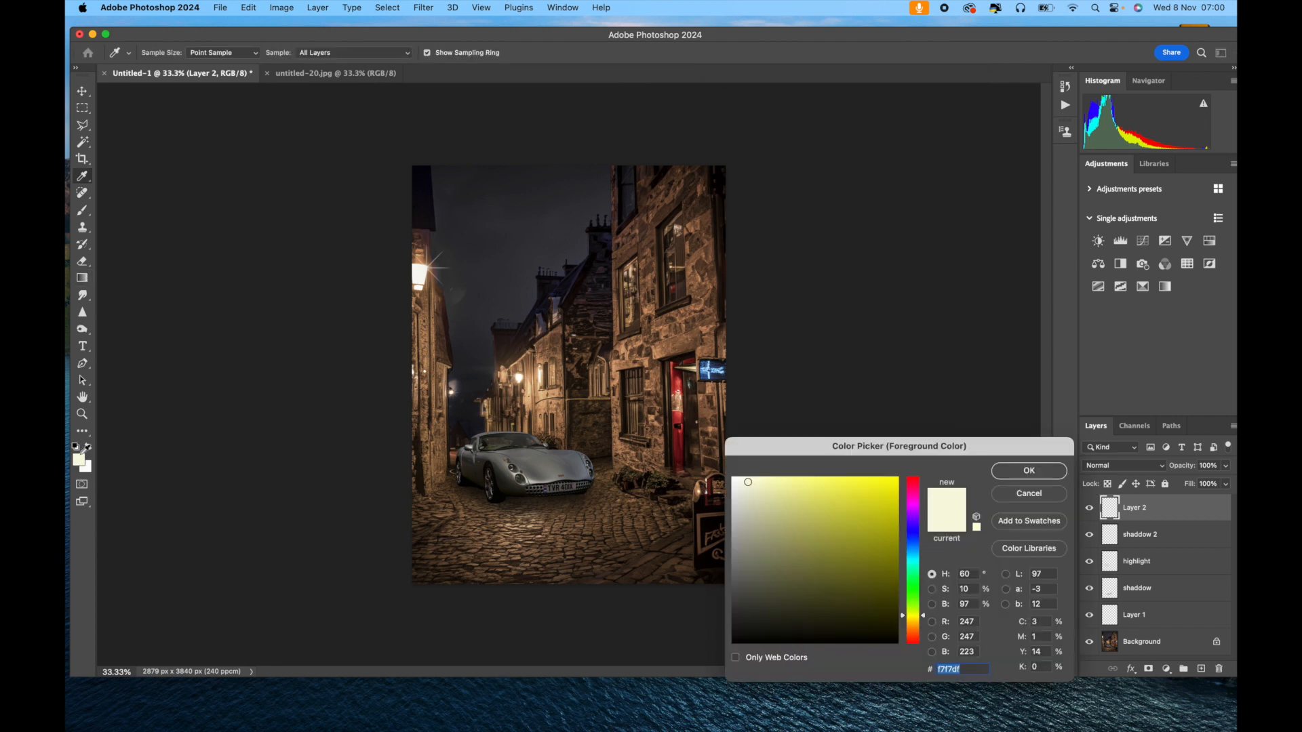
{"action": "left_click", "coordinate": [449, 564]}
{"action": "left_click", "coordinate": [1029, 471]}
{"action": "key", "text": "g"}
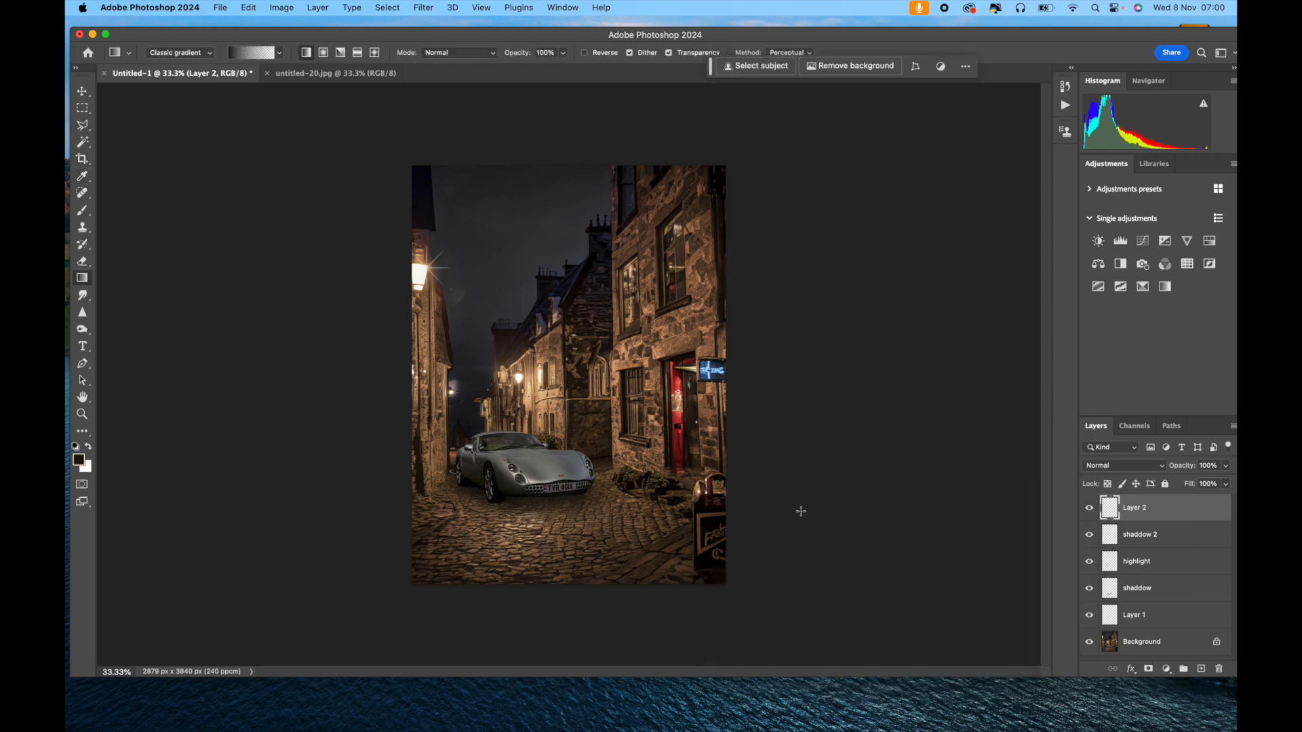
{"action": "left_click_drag", "start_coordinate": [538, 543], "coordinate": [550, 443]}
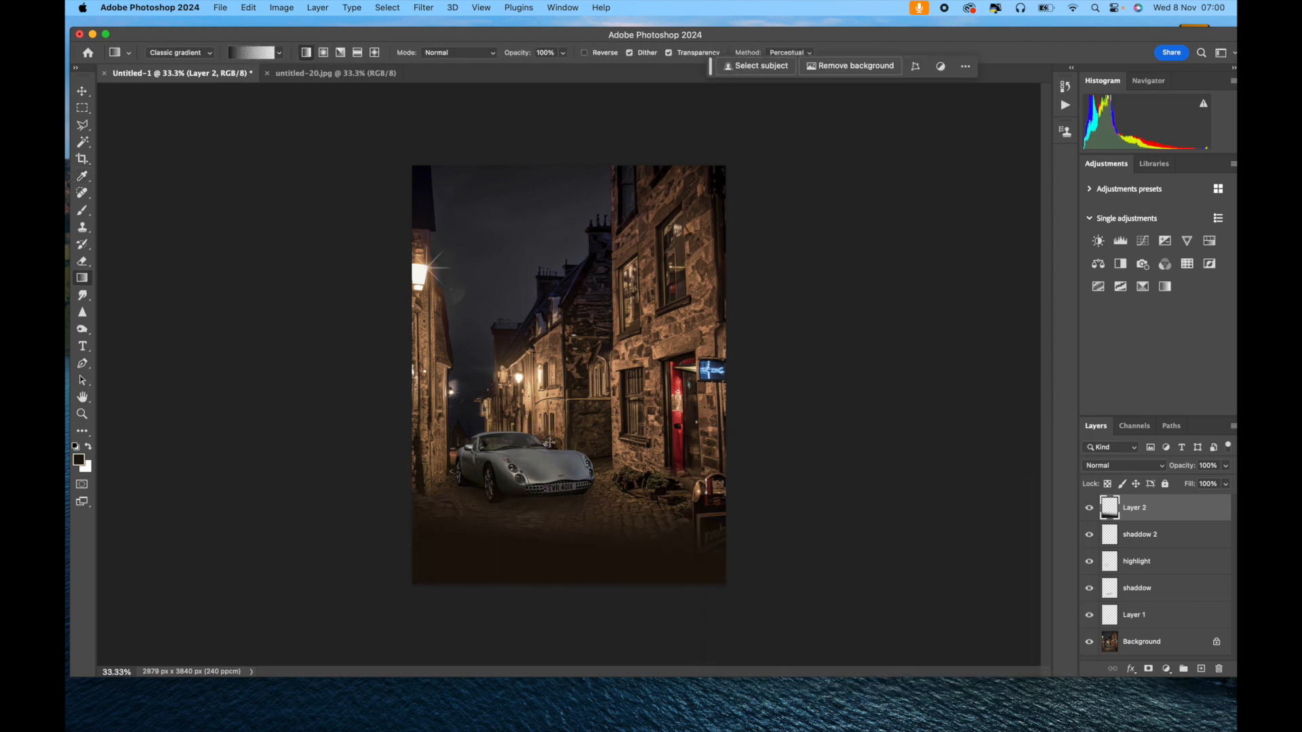
- Set Layer 2 to Soft Light at 38% opacity and add a second dark gradient from above the sky down to mid-image
{"action": "left_click", "coordinate": [1160, 468]}
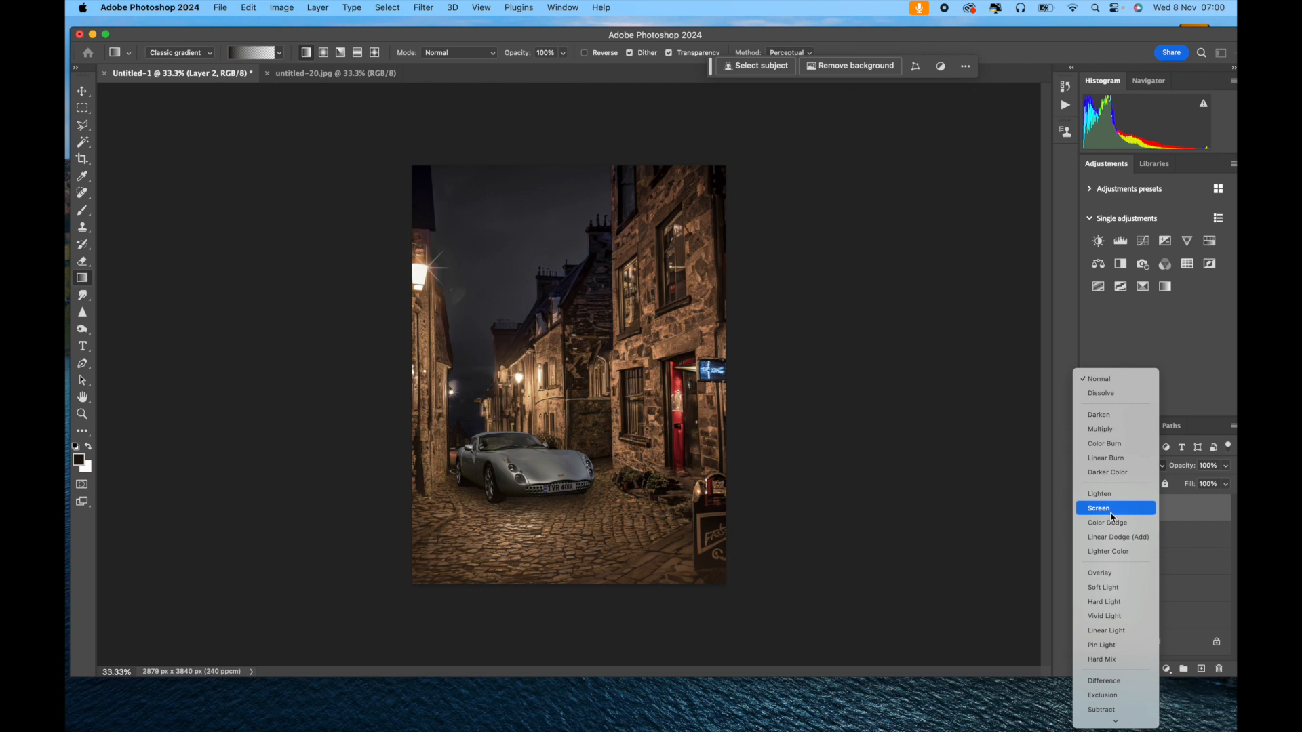
{"action": "left_click", "coordinate": [1127, 587]}
{"action": "left_click", "coordinate": [1226, 466]}
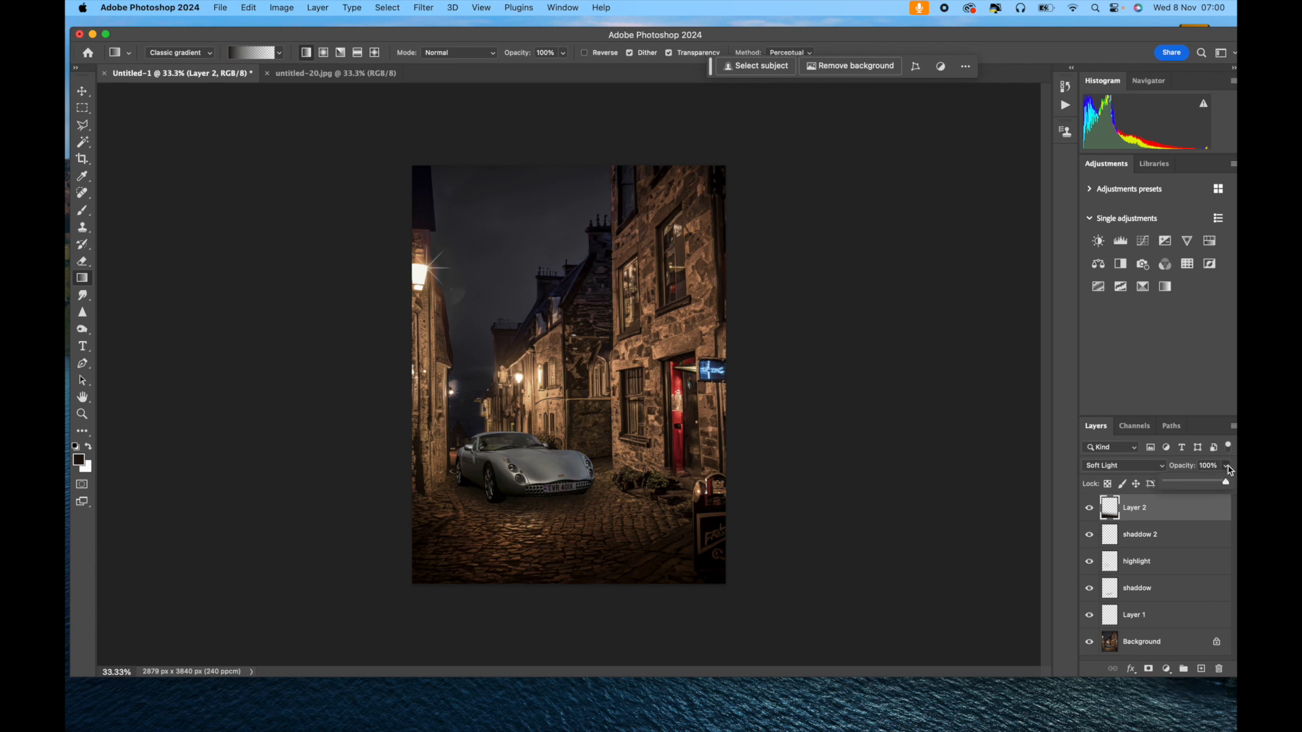
{"action": "left_click_drag", "start_coordinate": [1223, 482], "coordinate": [1190, 485]}
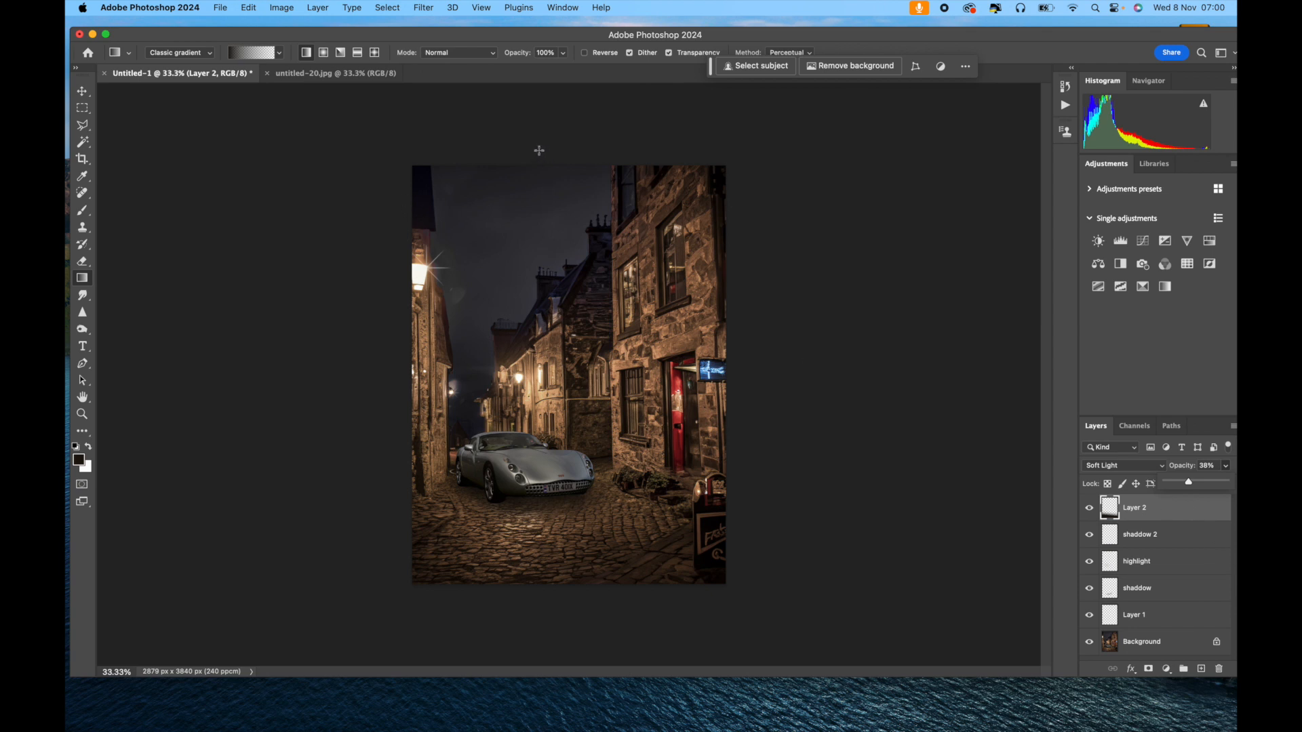
{"action": "left_click_drag", "start_coordinate": [539, 151], "coordinate": [585, 293]}
- Flatten the image and save it as the progressive JPEG Untitled-1.jpg at maximum quality 12
{"action": "left_click", "coordinate": [317, 8]}
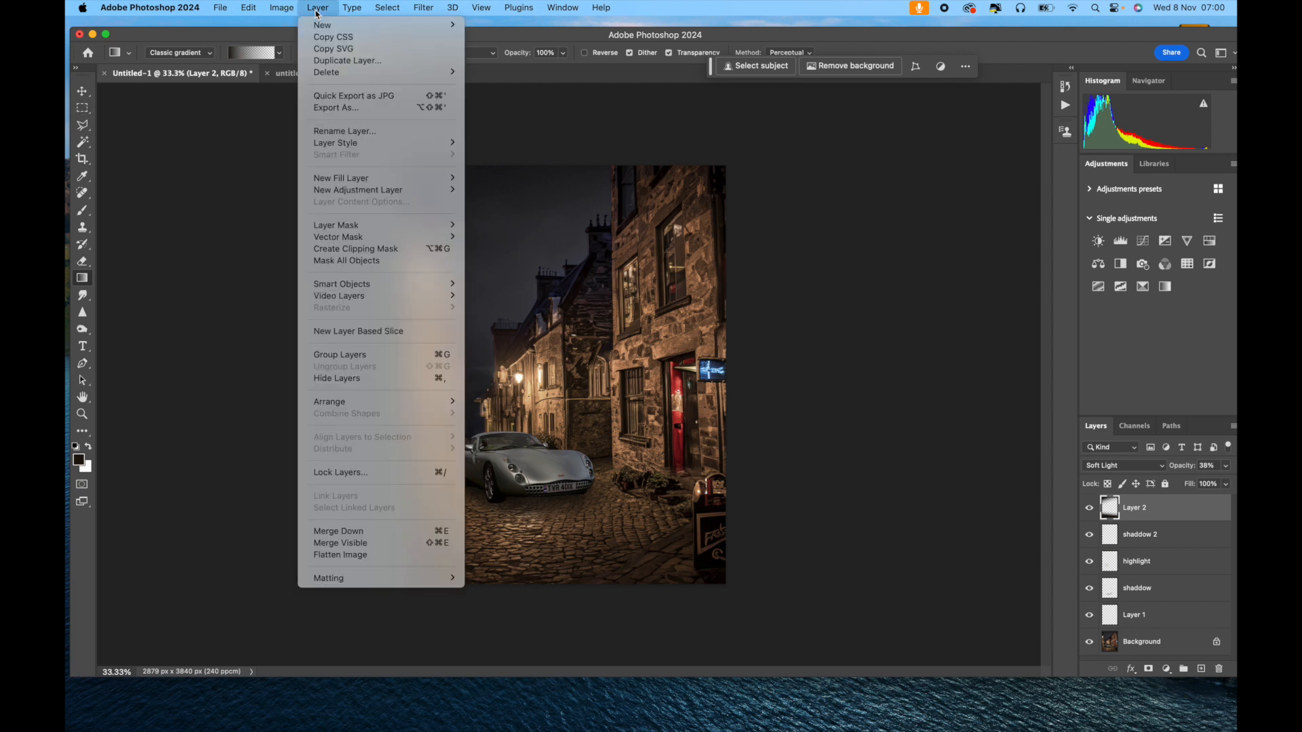
{"action": "left_click", "coordinate": [398, 558]}
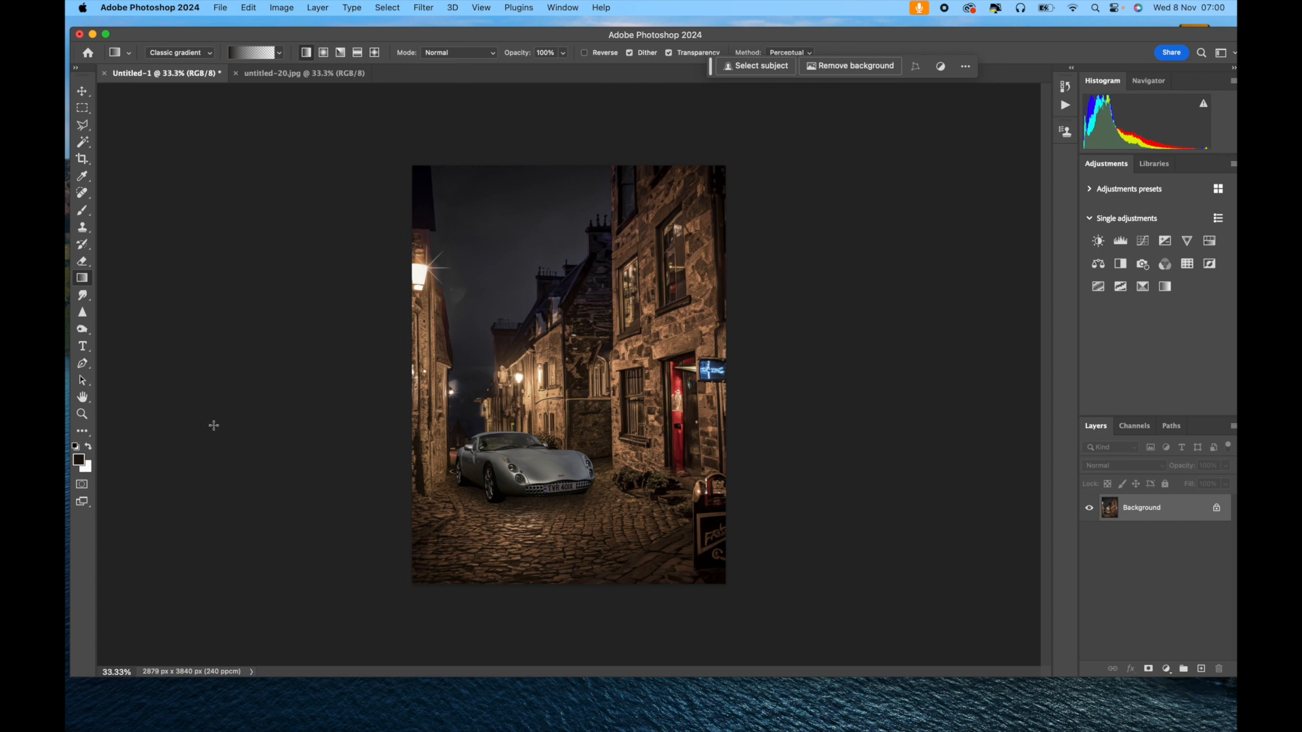
{"action": "left_click", "coordinate": [82, 93]}
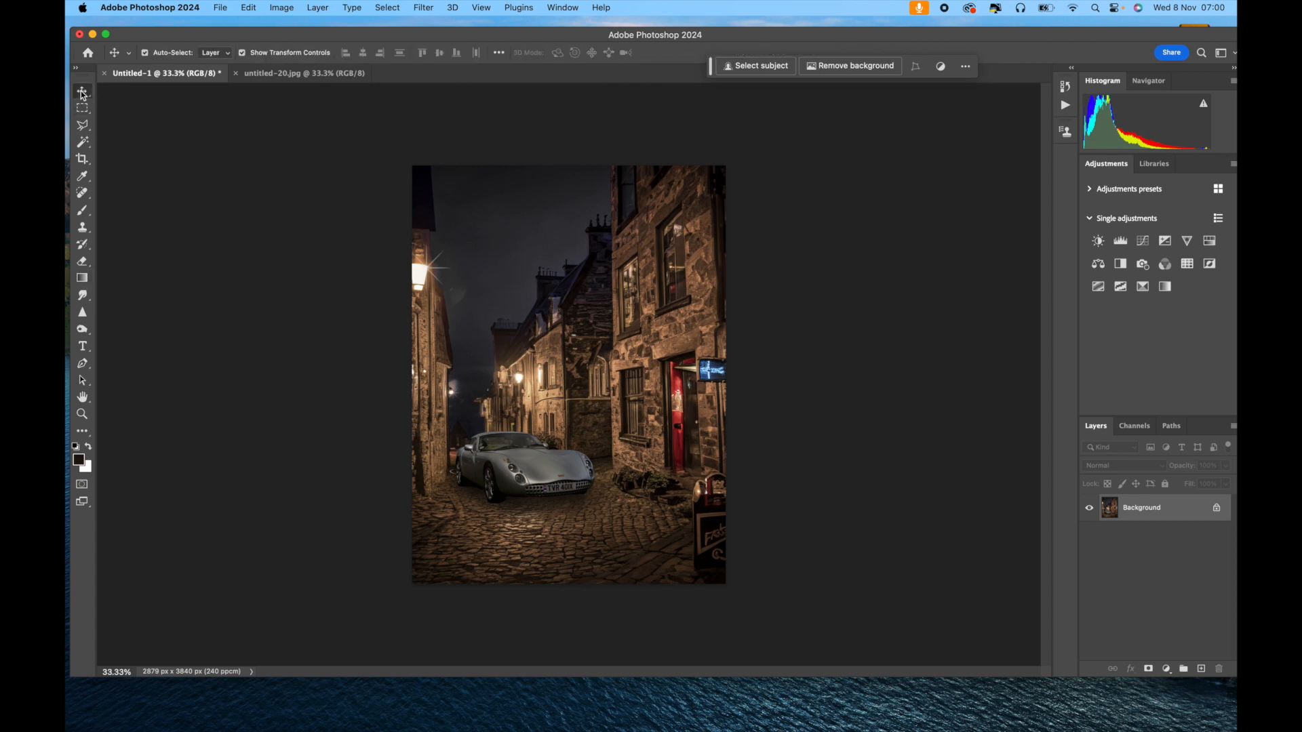
{"action": "left_click", "coordinate": [222, 8]}
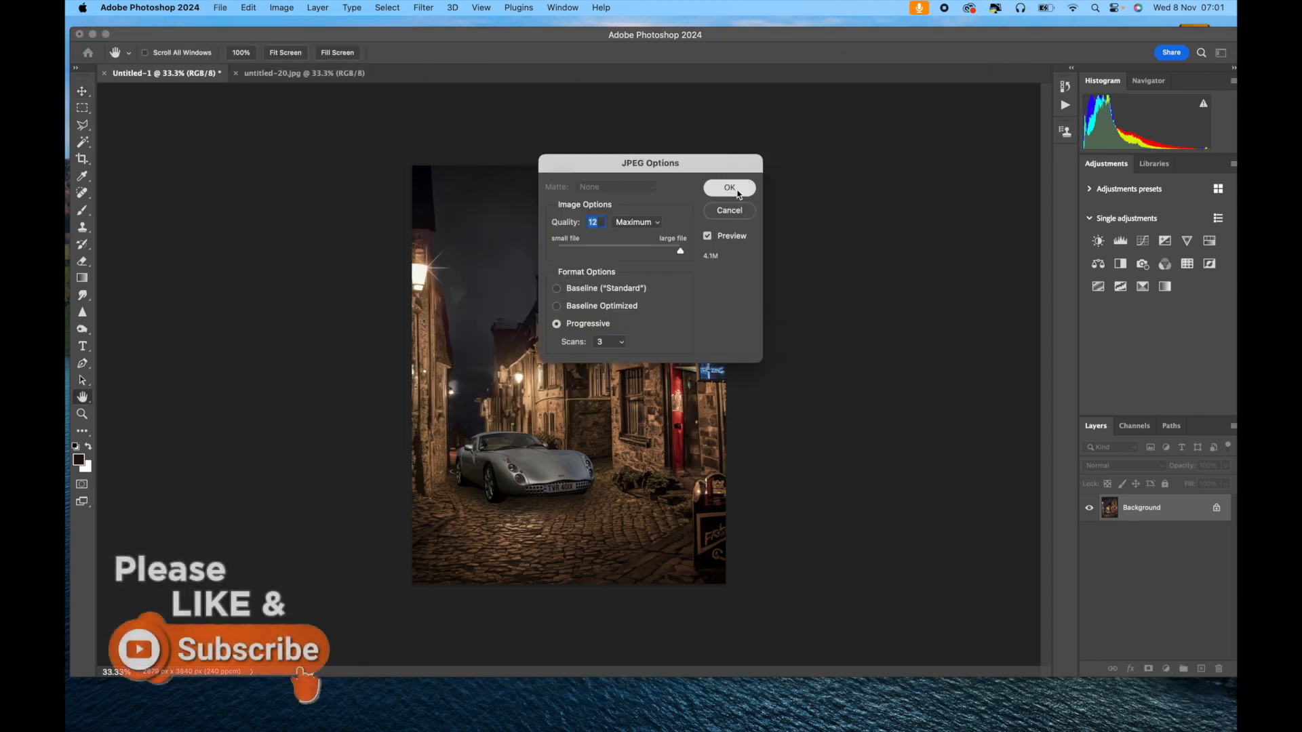
{"action": "left_click", "coordinate": [738, 194]}
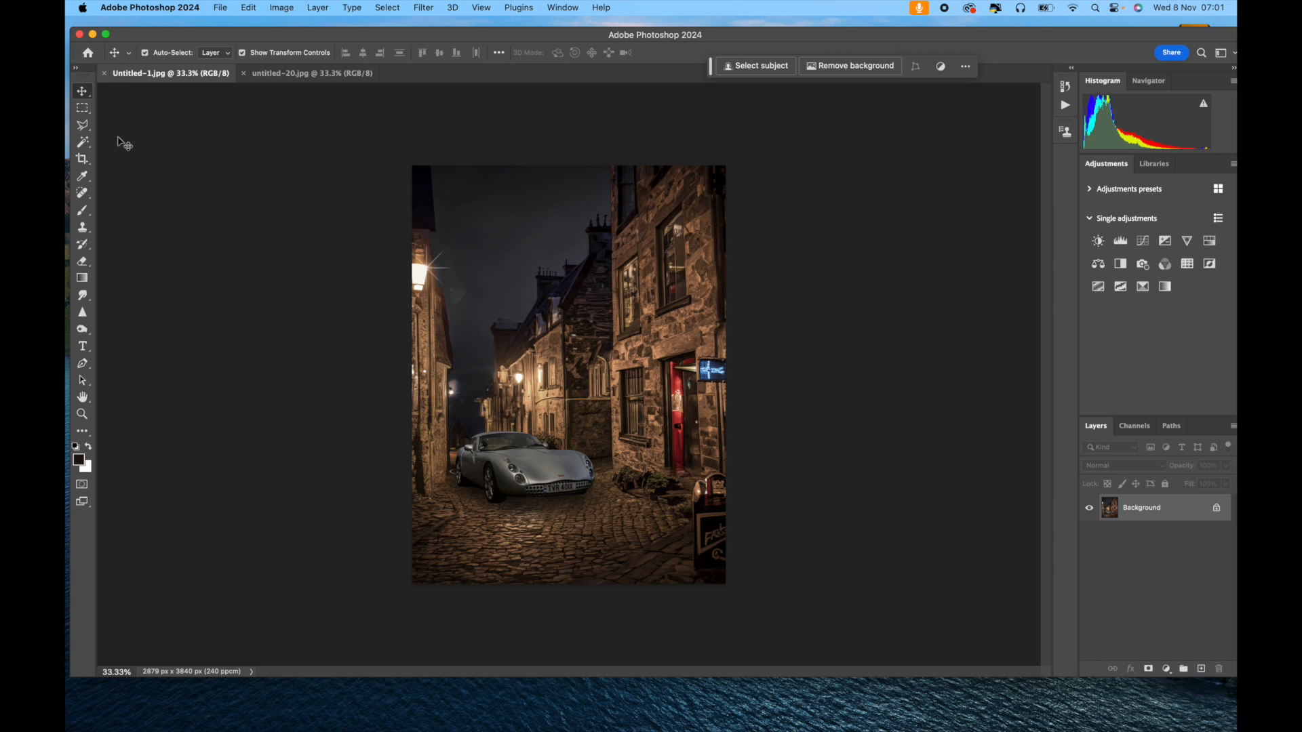
- Try cropping the image slightly tighter at its original ratio, and undo the crop
{"action": "left_click", "coordinate": [82, 158]}
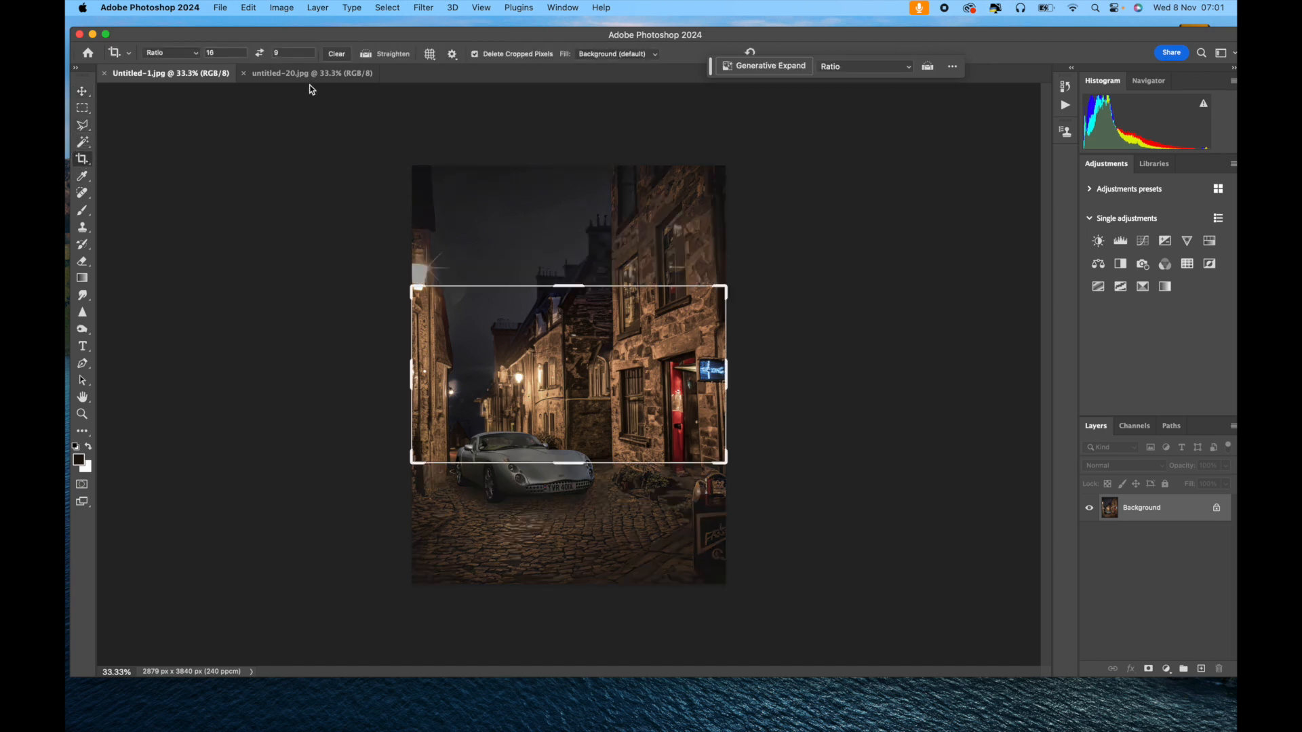
{"action": "left_click", "coordinate": [185, 52]}
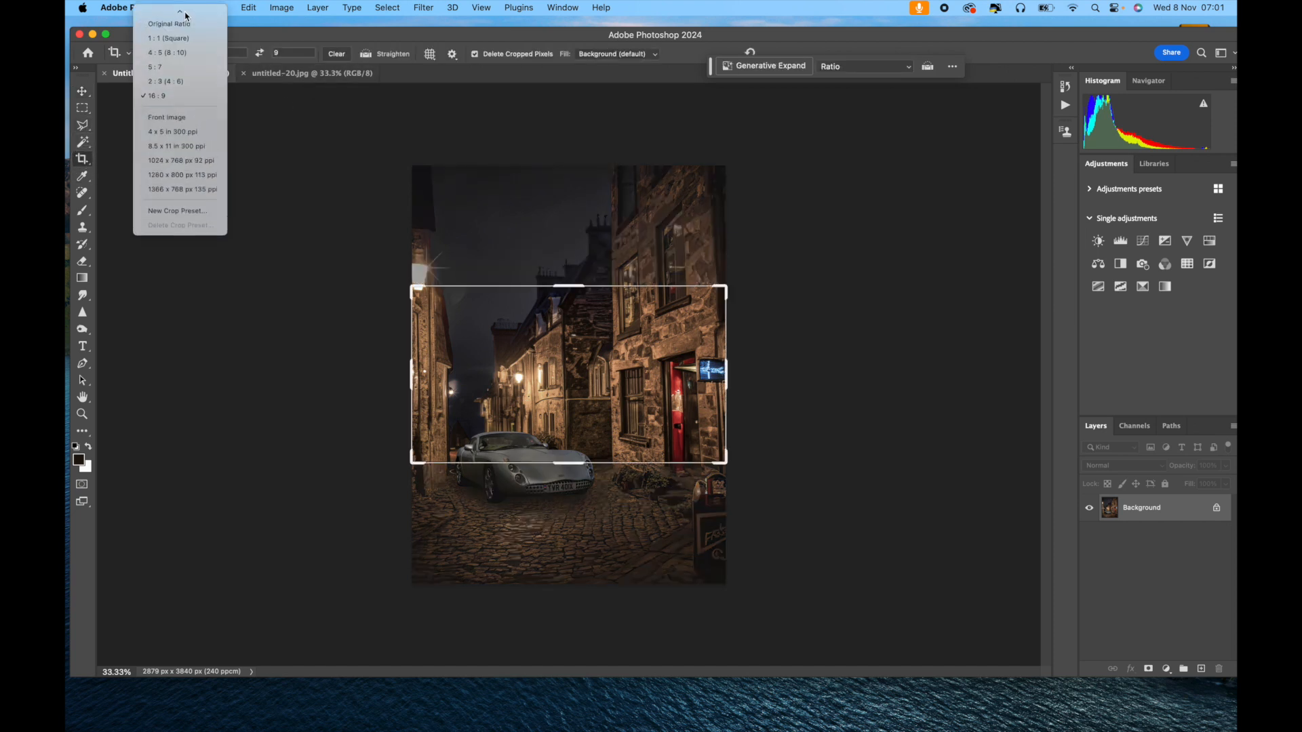
{"action": "left_click", "coordinate": [183, 52]}
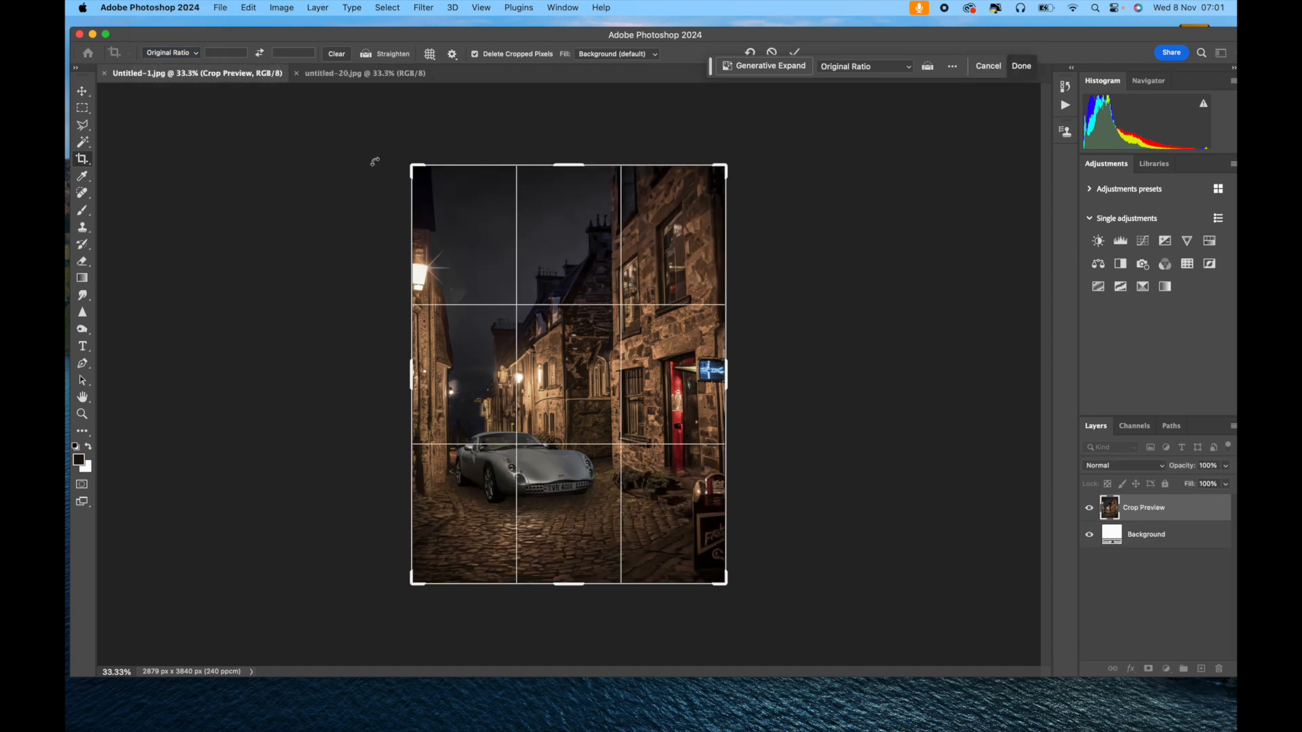
{"action": "left_click_drag", "start_coordinate": [727, 166], "coordinate": [693, 216]}
{"action": "key", "text": "Return"}
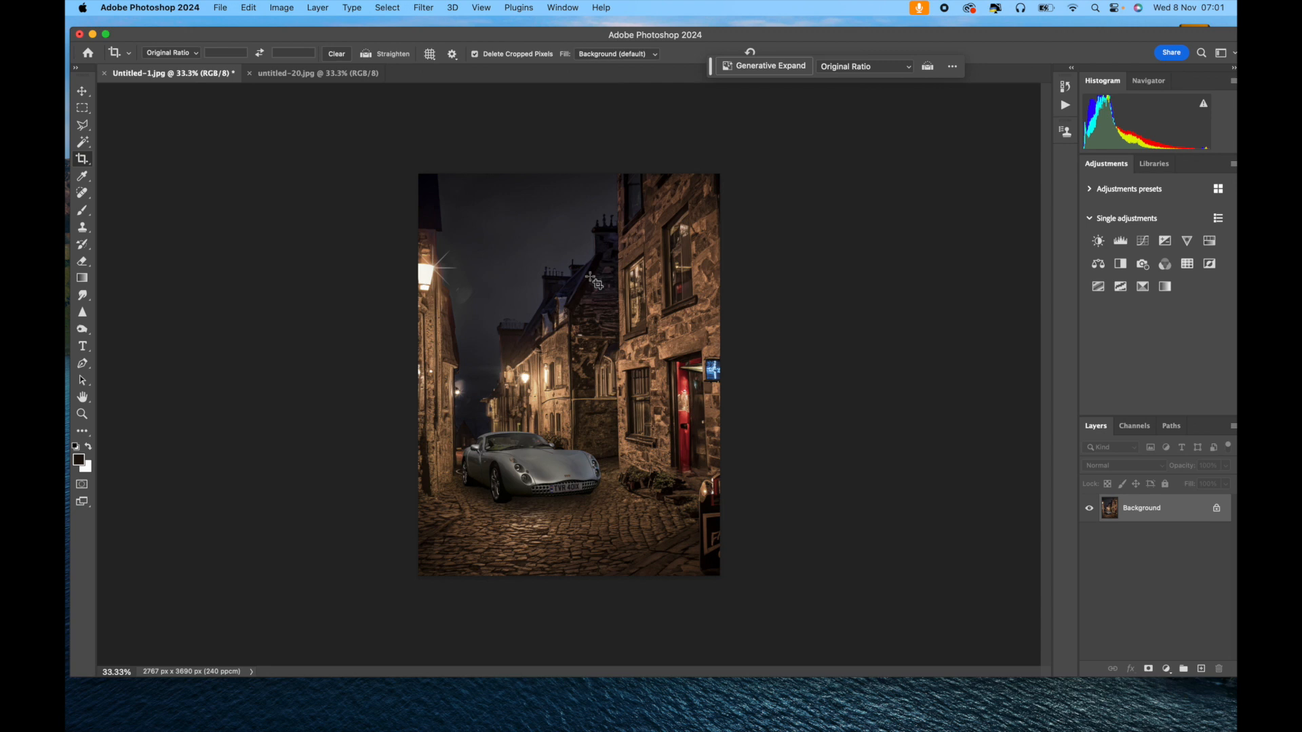
{"action": "key", "text": "super+z"}
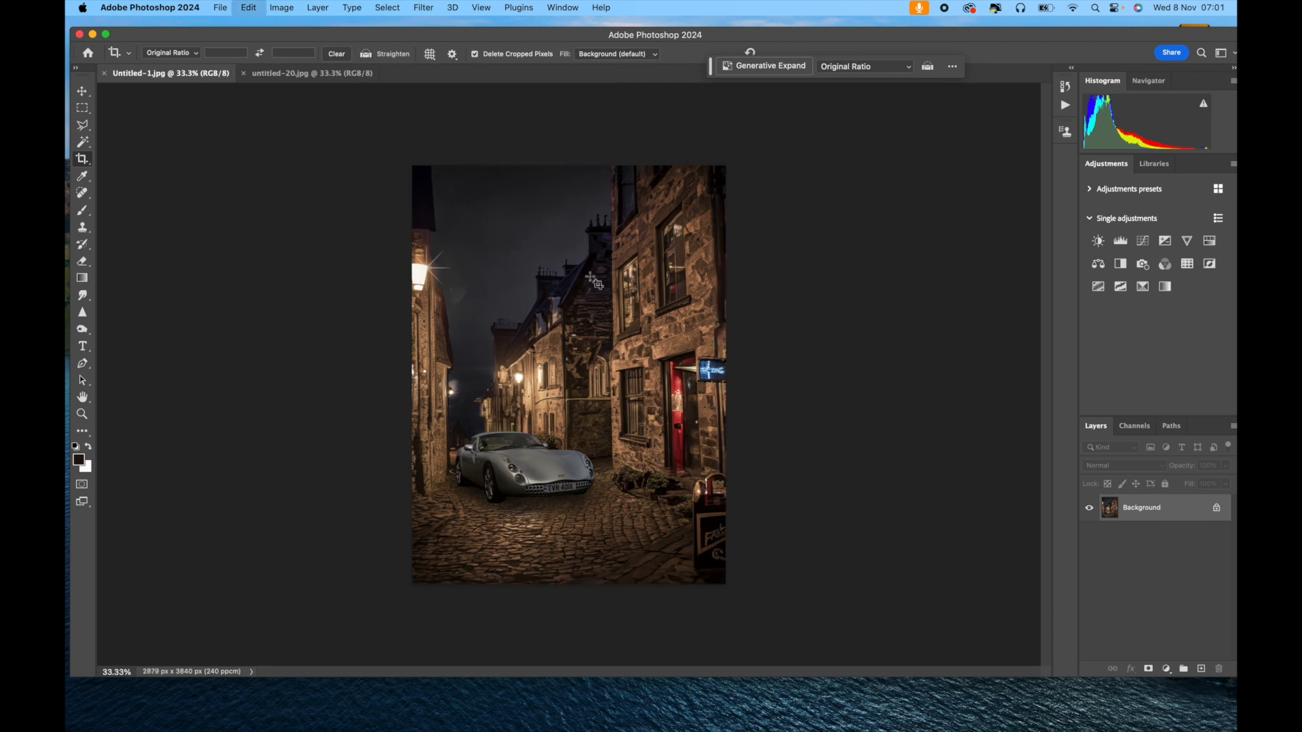
- Try the Spot Healing Brush at 400 px on the flattened image, and undo both the healing and the flattening
{"action": "left_click", "coordinate": [83, 193]}
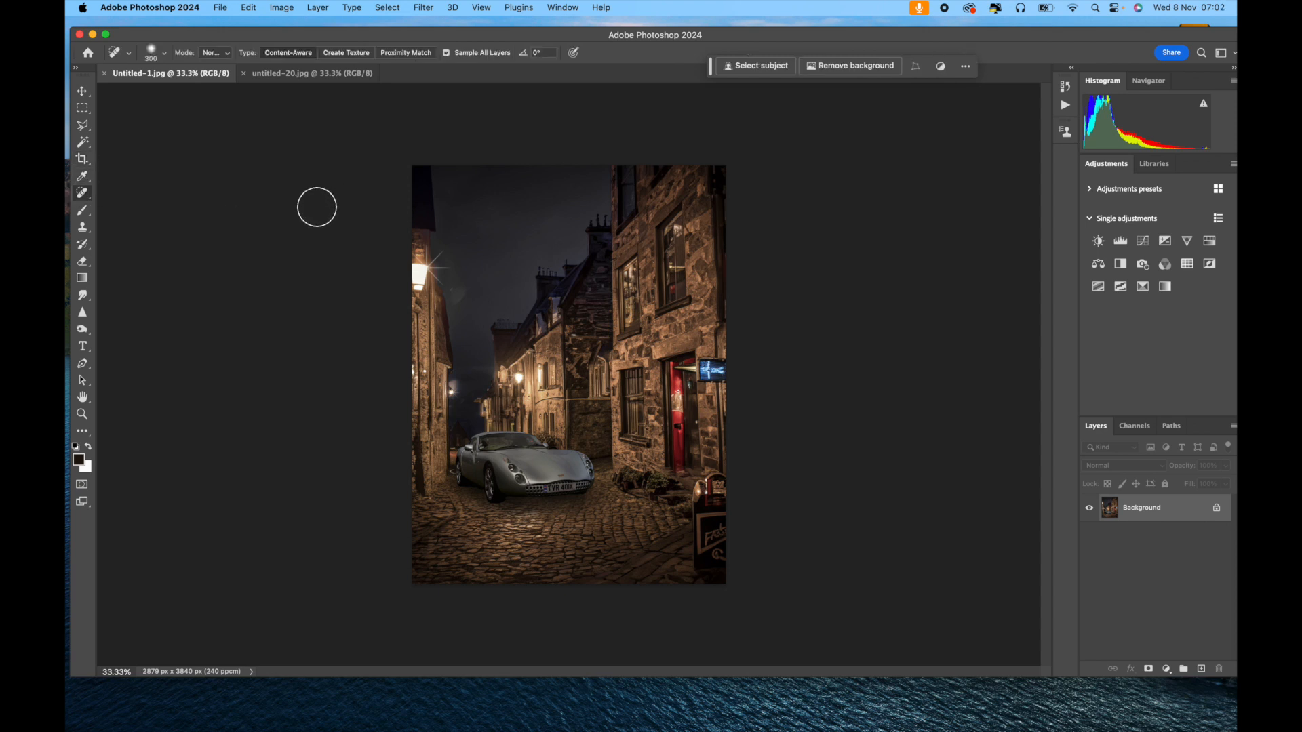
{"action": "key", "text": "bracketright"}
{"action": "key", "text": "bracketright"}
{"action": "key", "text": "bracketright"}
{"action": "key", "text": "bracketright"}
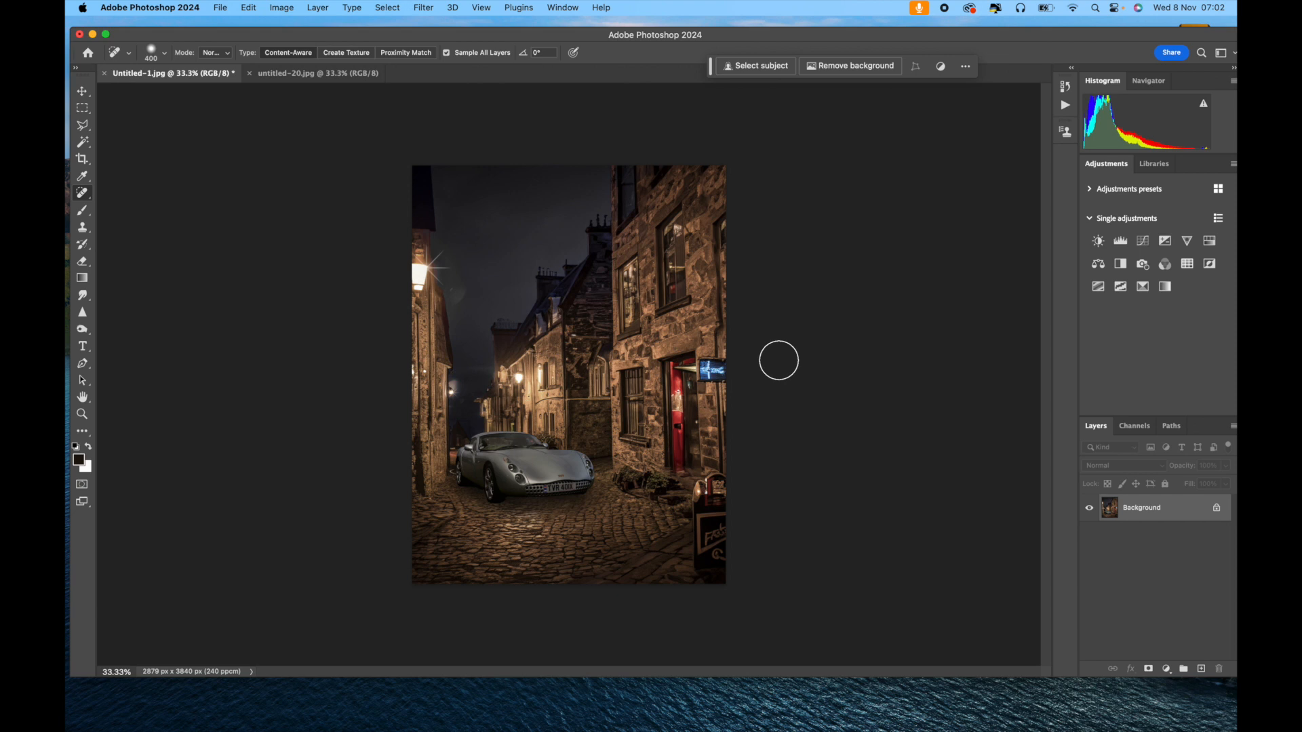
{"action": "key", "text": "super+z"}
{"action": "key", "text": "super+z"}
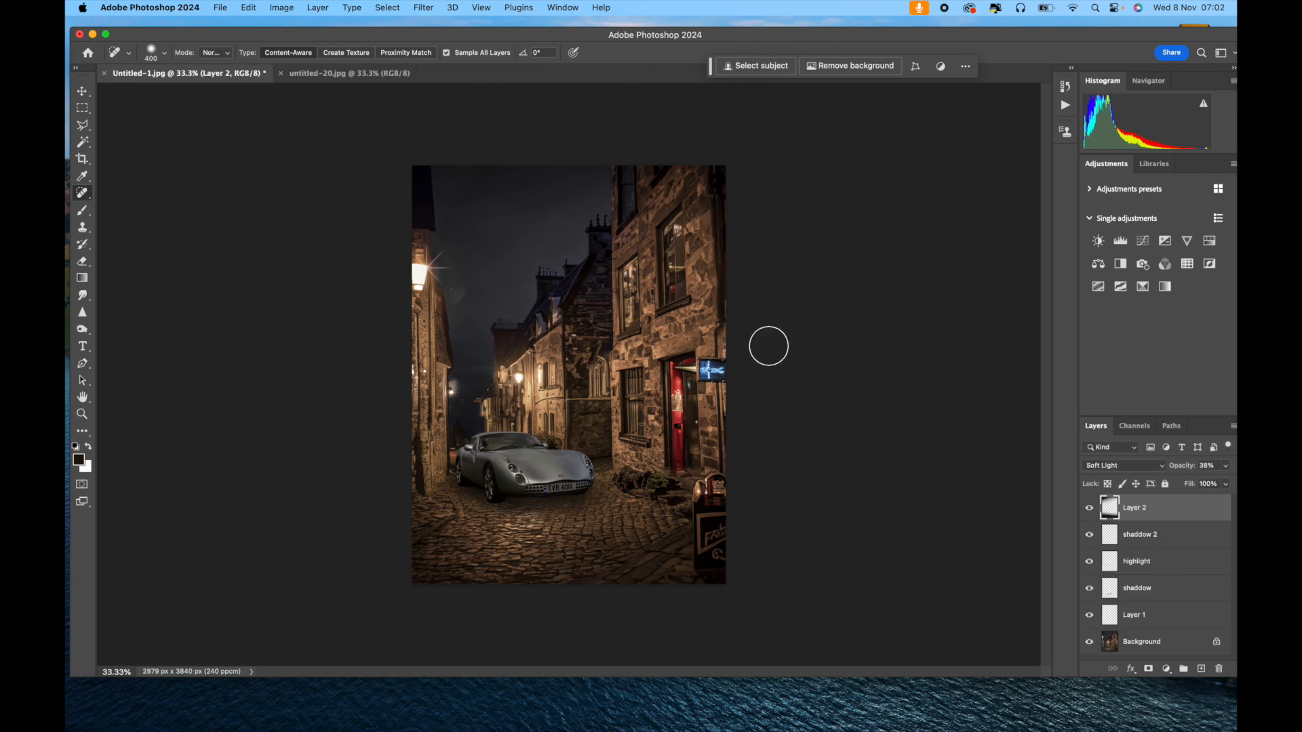
- Crop the layered image slightly on all sides to about 2763 x 3686 px and deselect the layer
{"action": "left_click", "coordinate": [82, 91]}
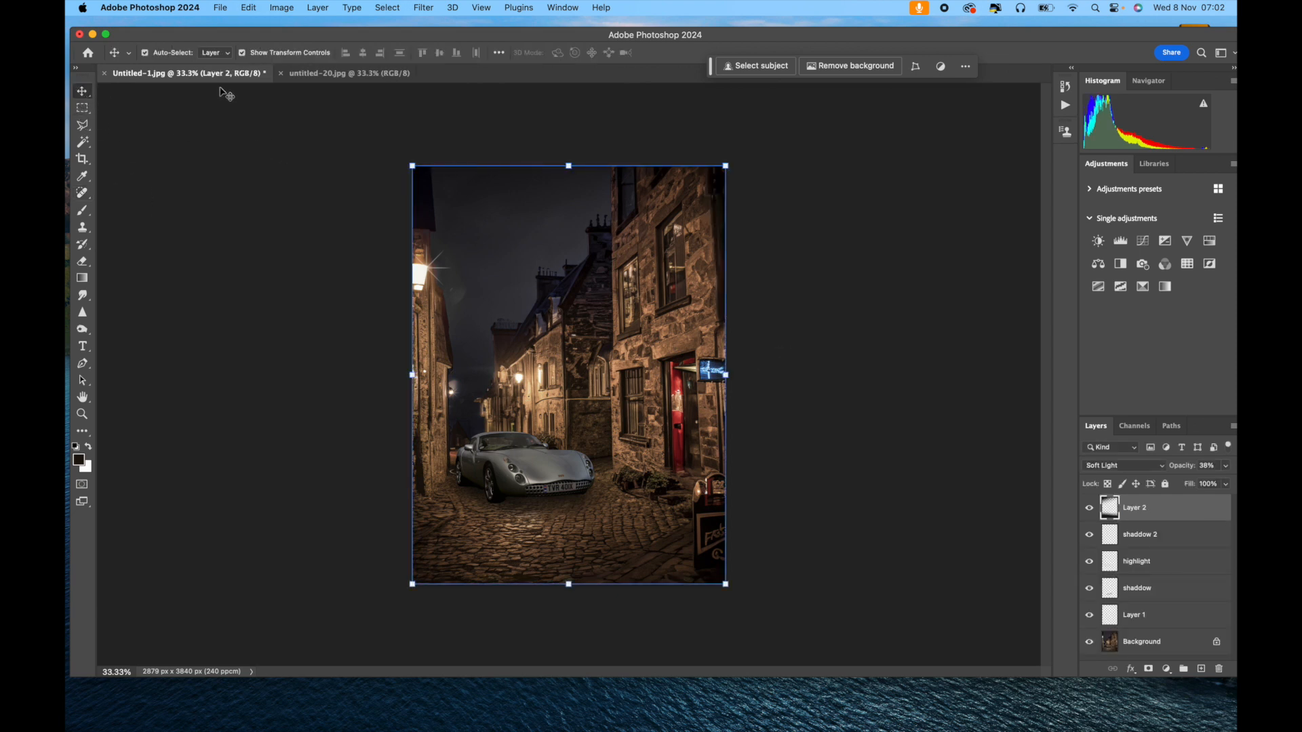
{"action": "left_click", "coordinate": [82, 158]}
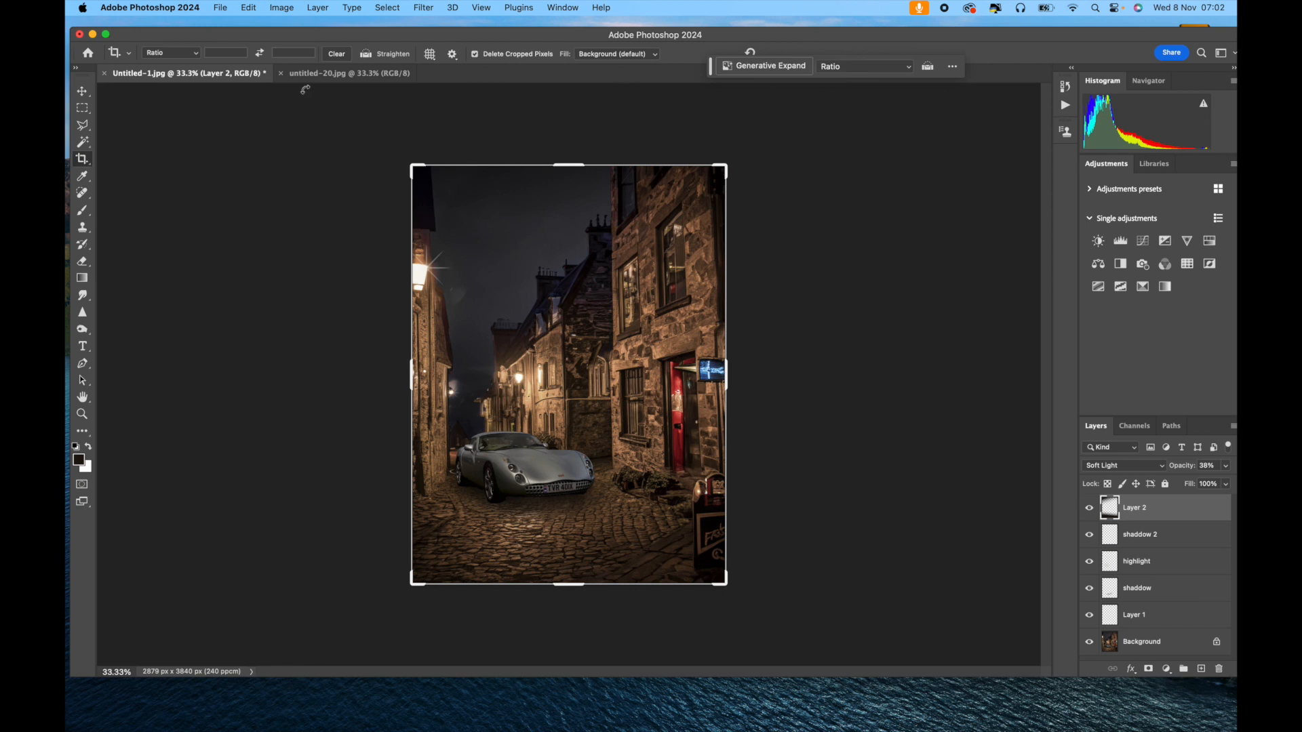
{"action": "left_click_drag", "start_coordinate": [727, 162], "coordinate": [718, 165]}
{"action": "left_click_drag", "start_coordinate": [699, 255], "coordinate": [693, 266]}
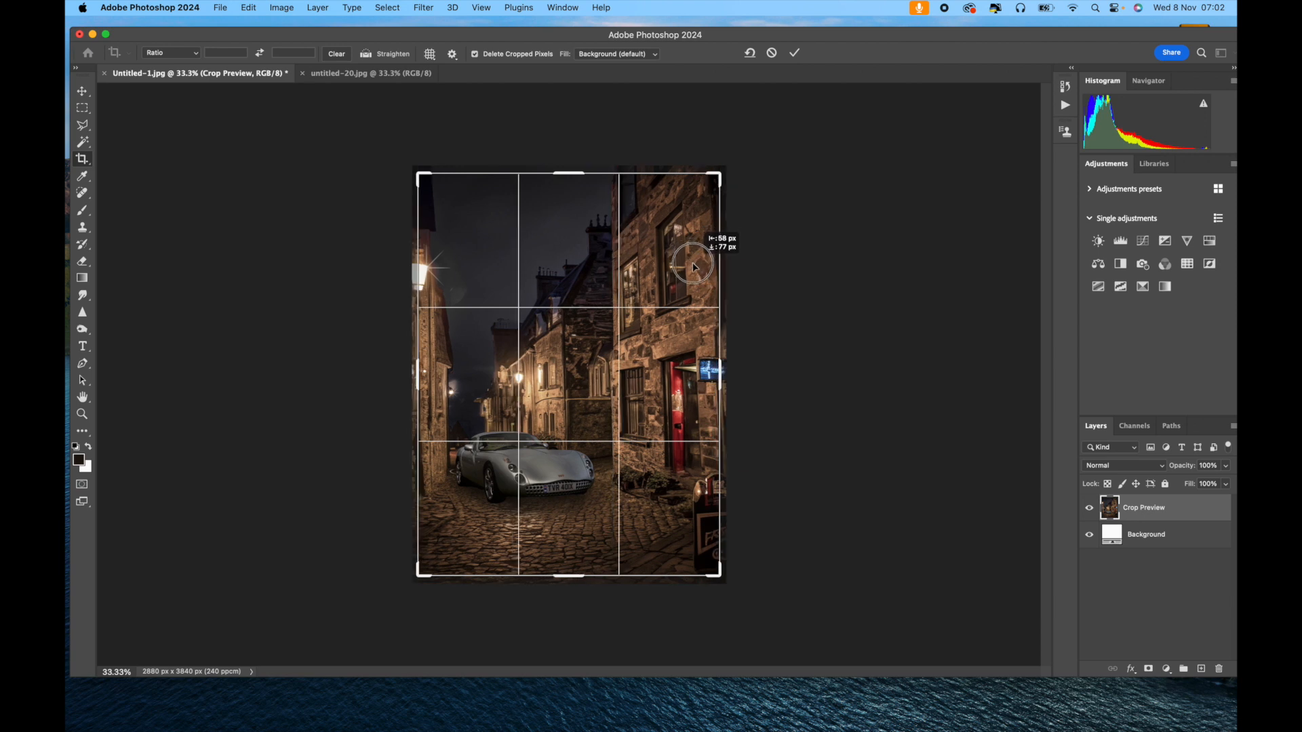
{"action": "left_click_drag", "start_coordinate": [693, 265], "coordinate": [692, 266]}
{"action": "key", "text": "Return"}
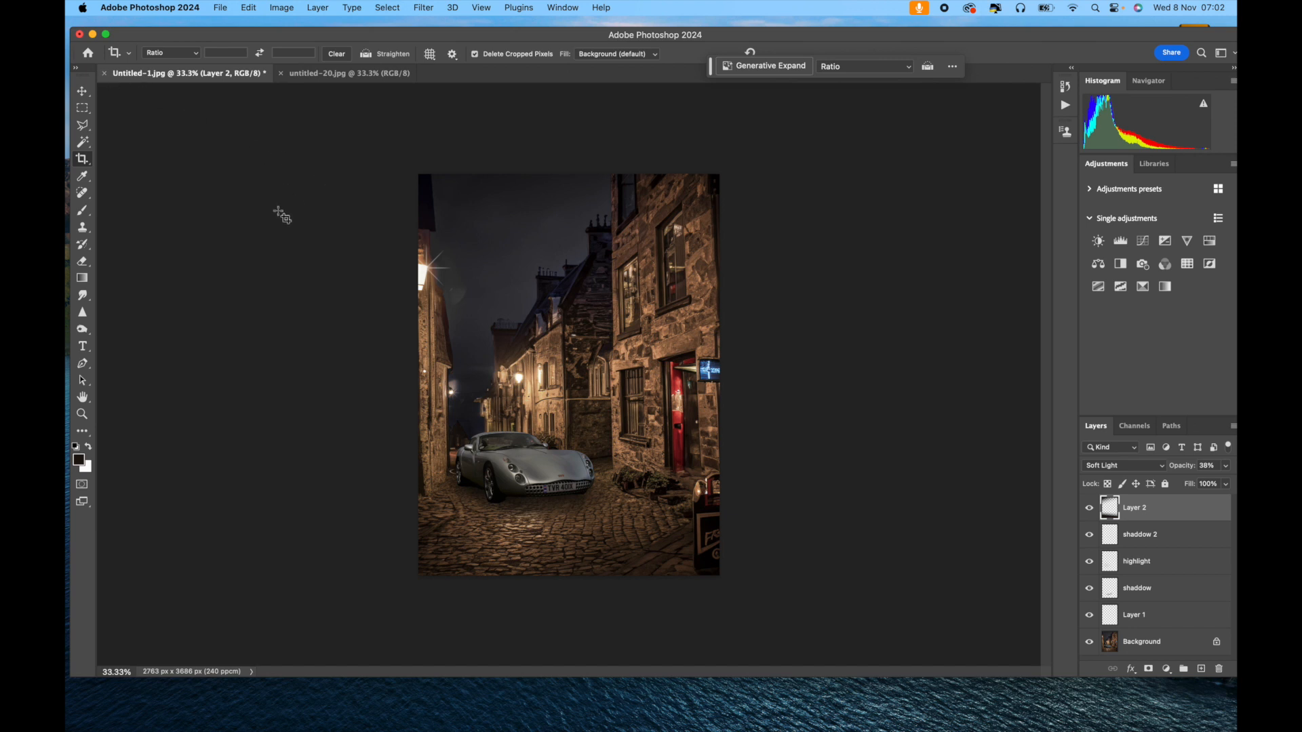
{"action": "left_click", "coordinate": [85, 91]}
{"action": "left_click", "coordinate": [238, 263]}
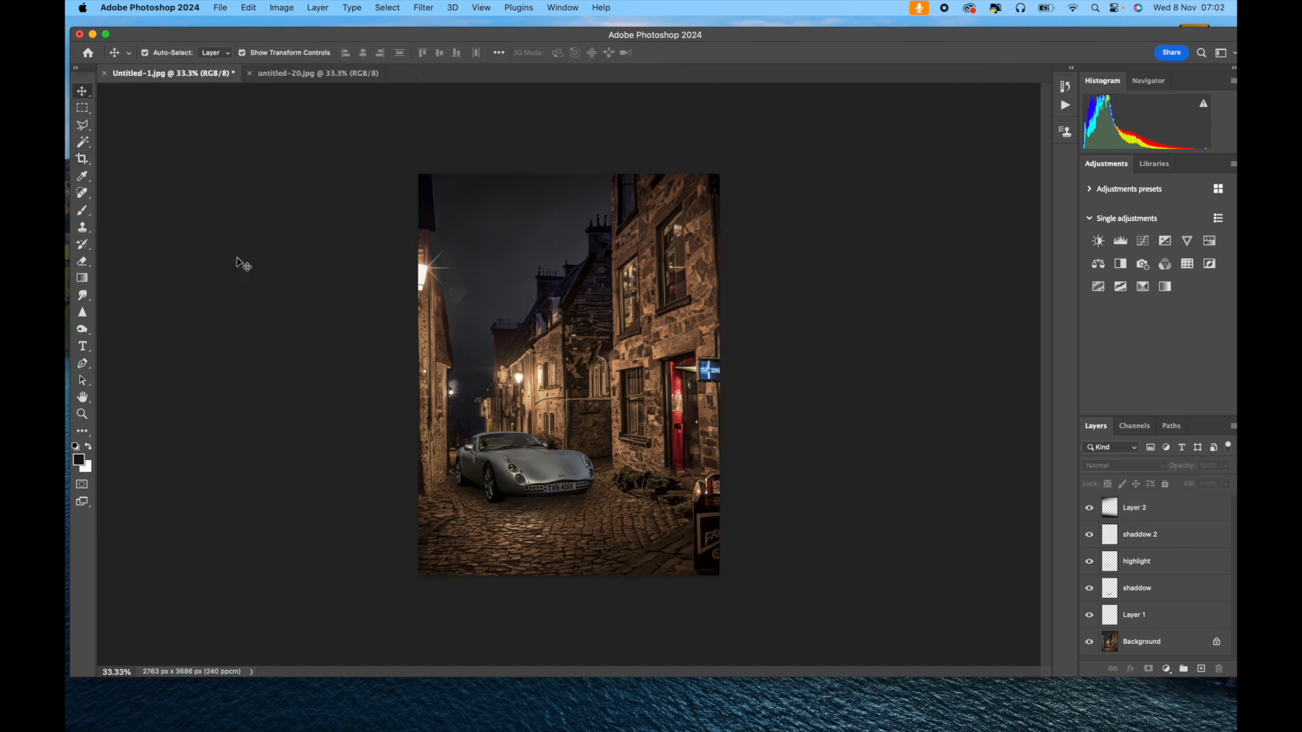